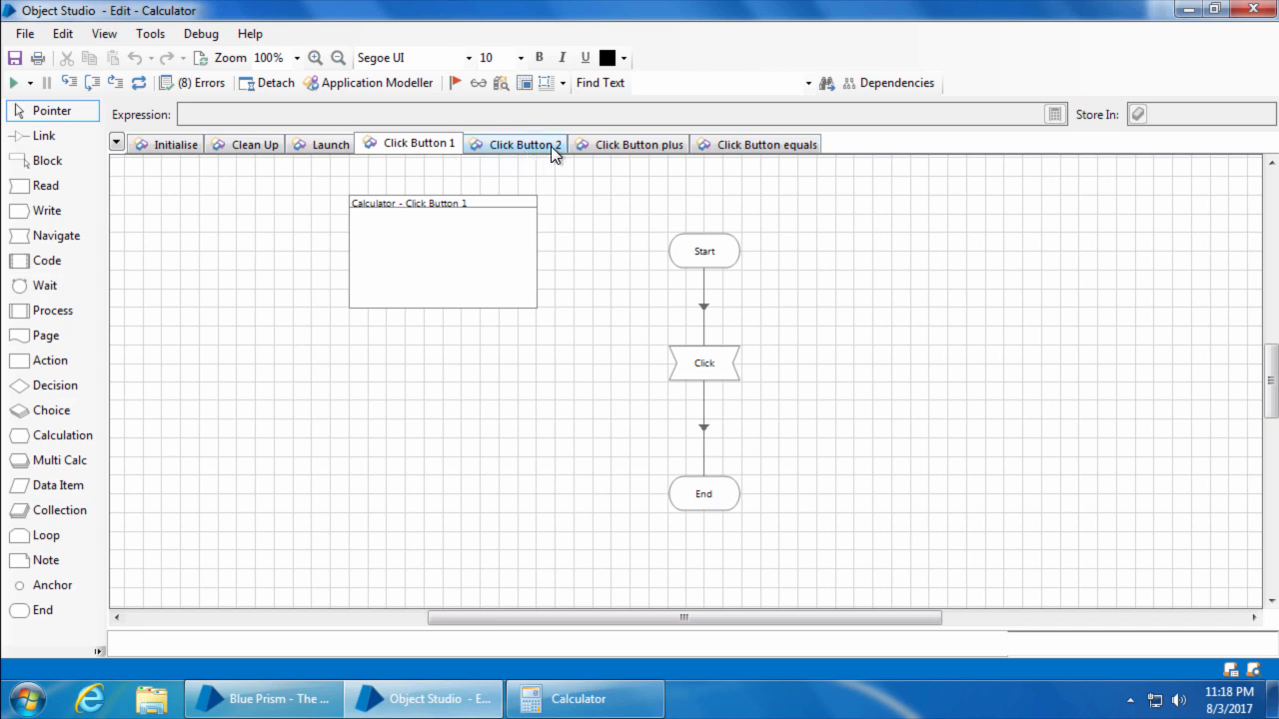
- In Application Modeller, set the Button 1 element's Ordinal attribute match type to Dynamic
{"action": "left_click", "coordinate": [576, 207]}
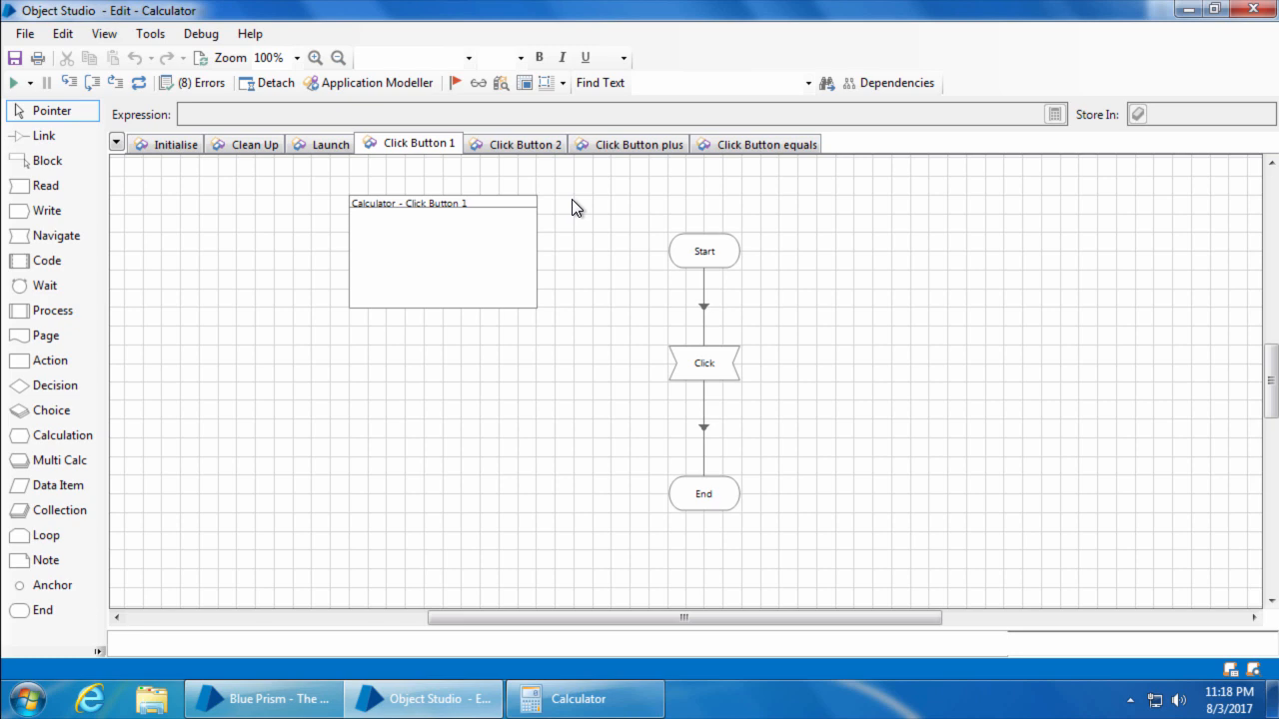
{"action": "left_click", "coordinate": [368, 84]}
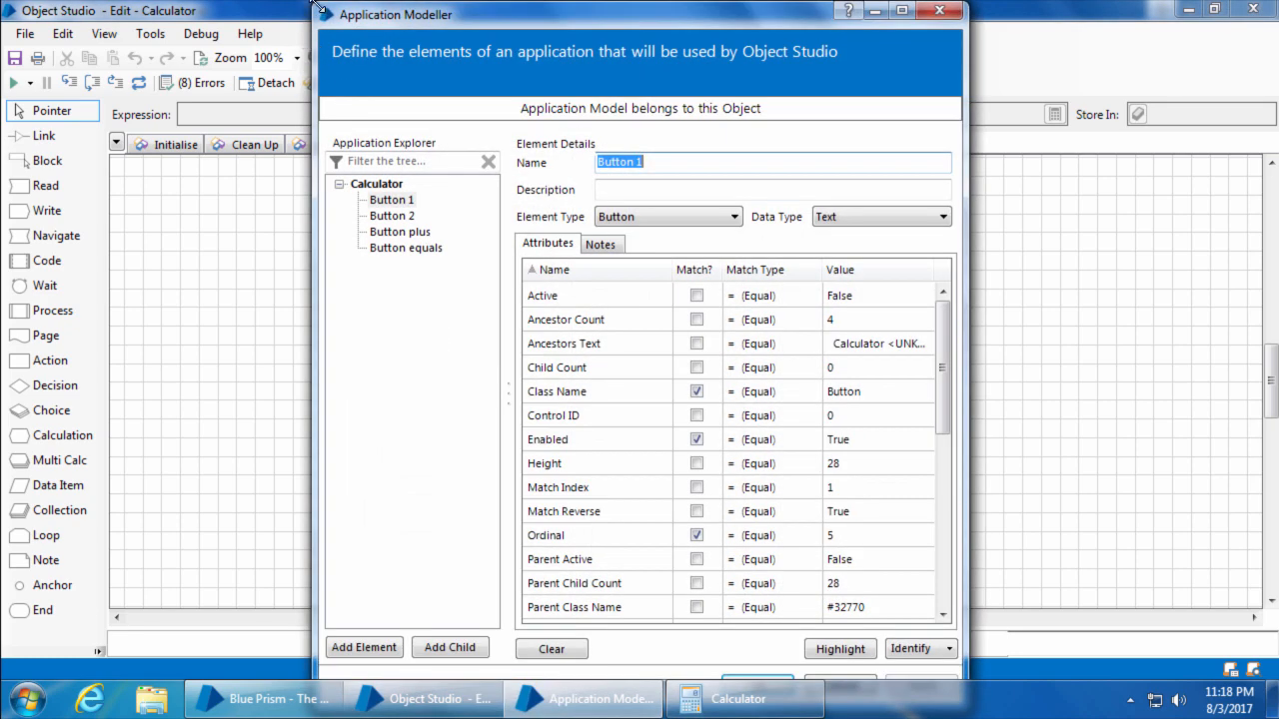
{"action": "left_click_drag", "start_coordinate": [312, 73], "coordinate": [332, 73]}
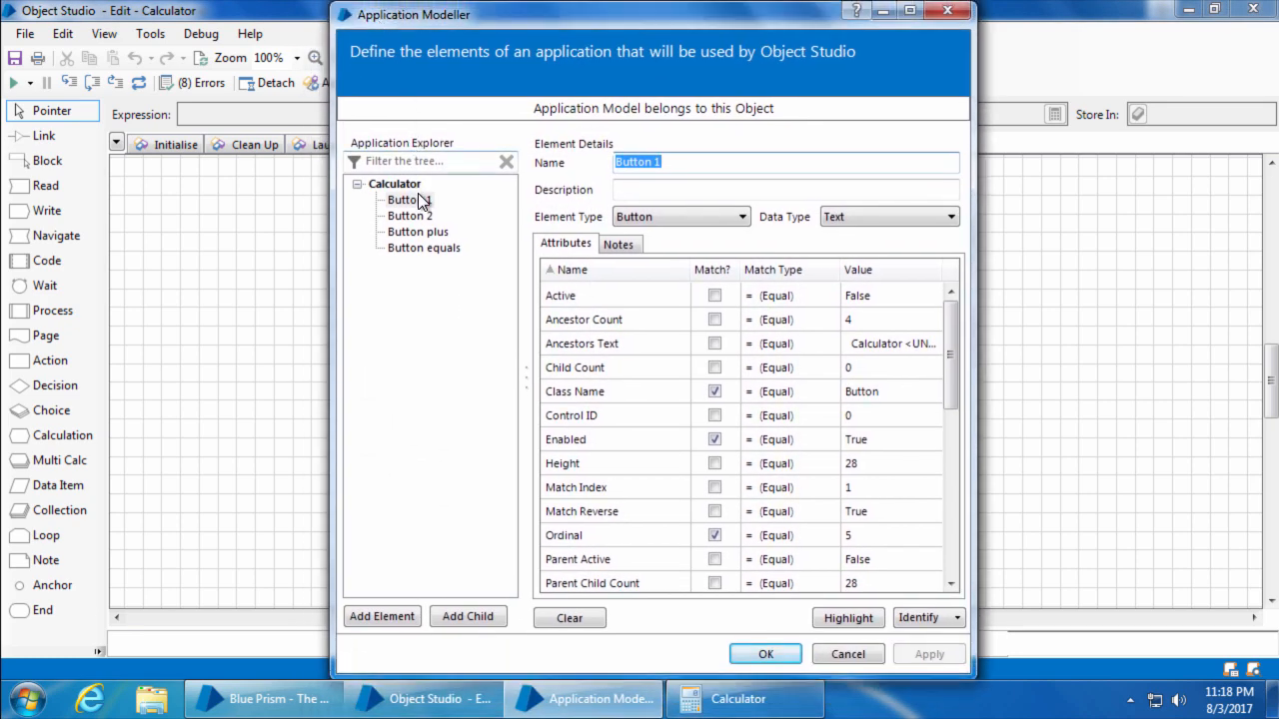
{"action": "left_click", "coordinate": [409, 200]}
{"action": "left_click", "coordinate": [709, 270]}
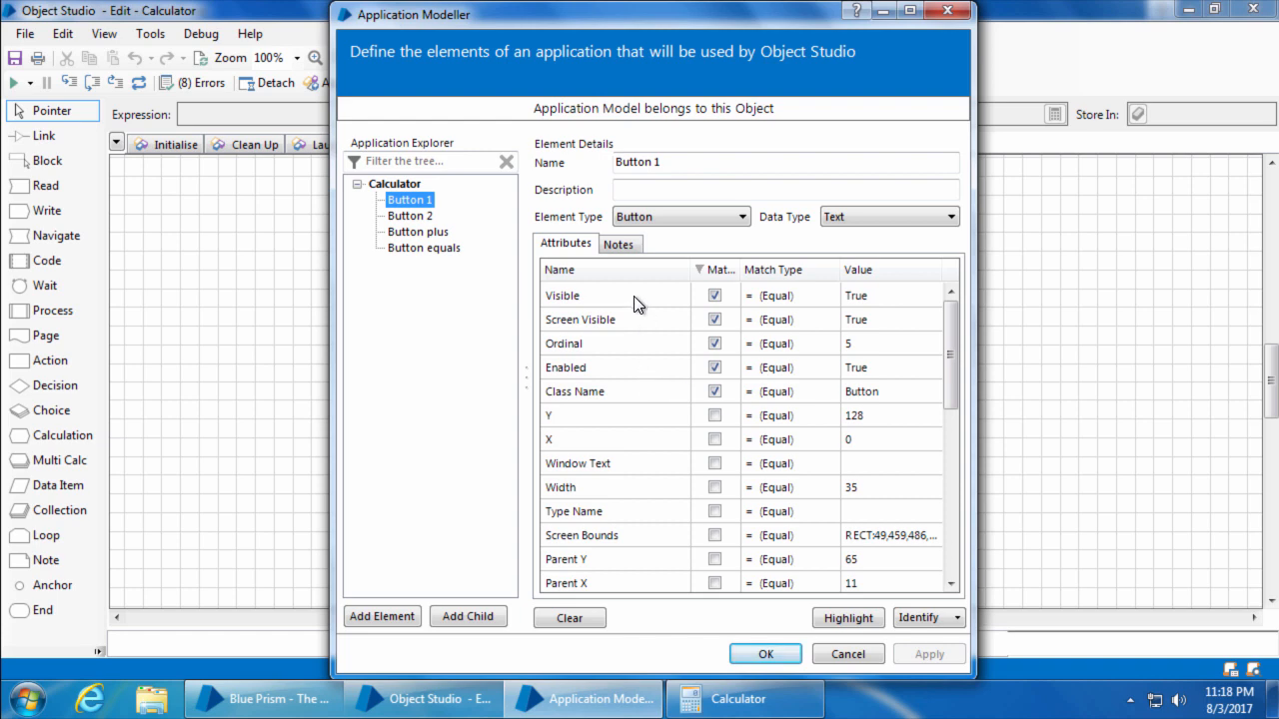
{"action": "left_click", "coordinate": [632, 345]}
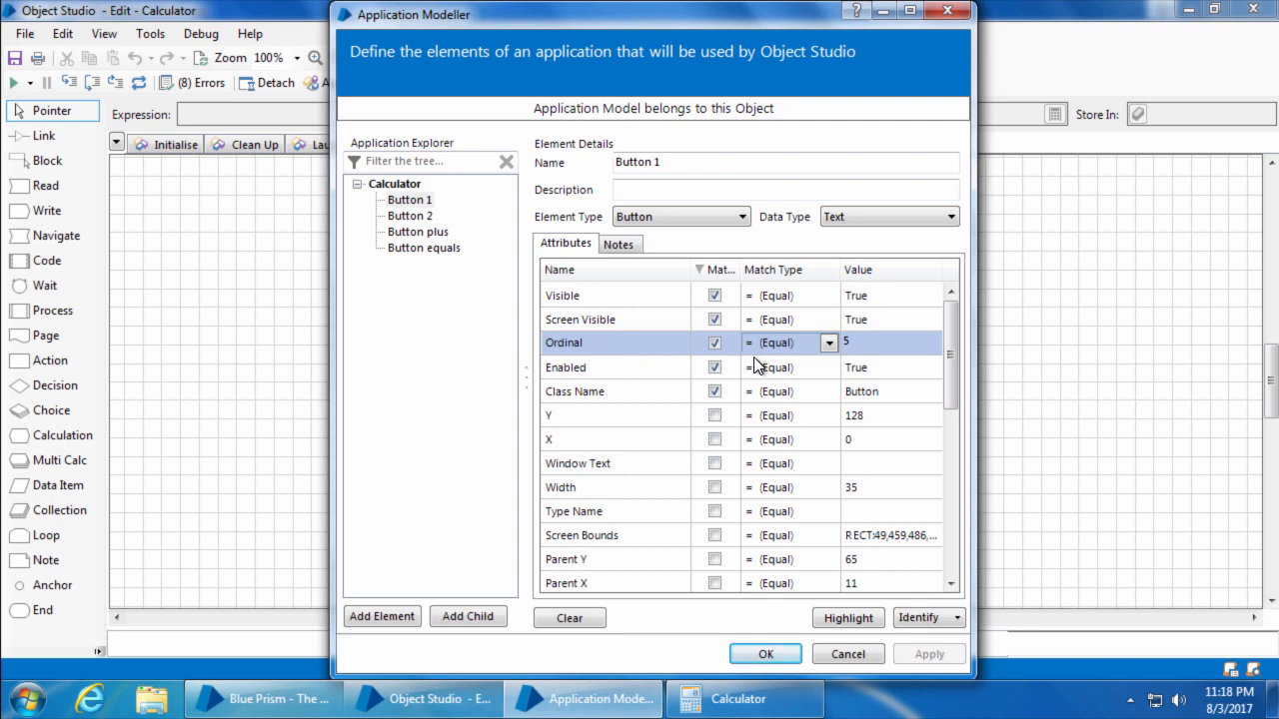
{"action": "left_click", "coordinate": [827, 344]}
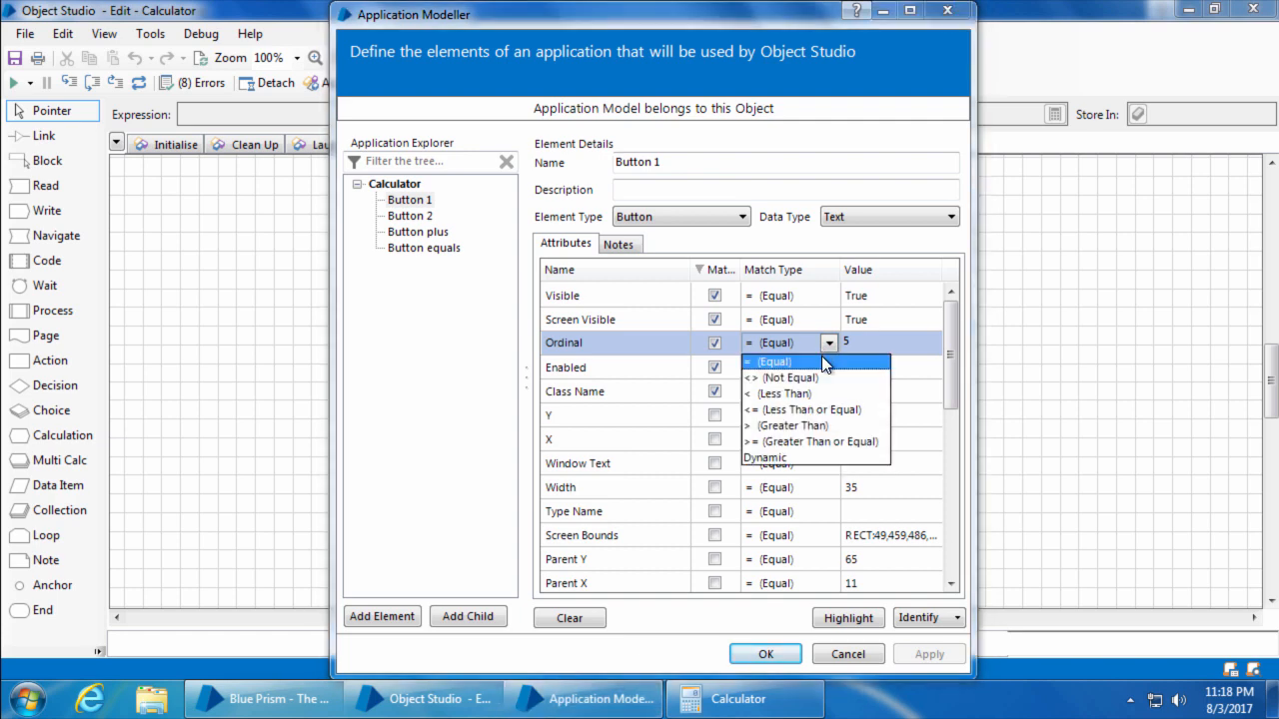
{"action": "left_click", "coordinate": [774, 457]}
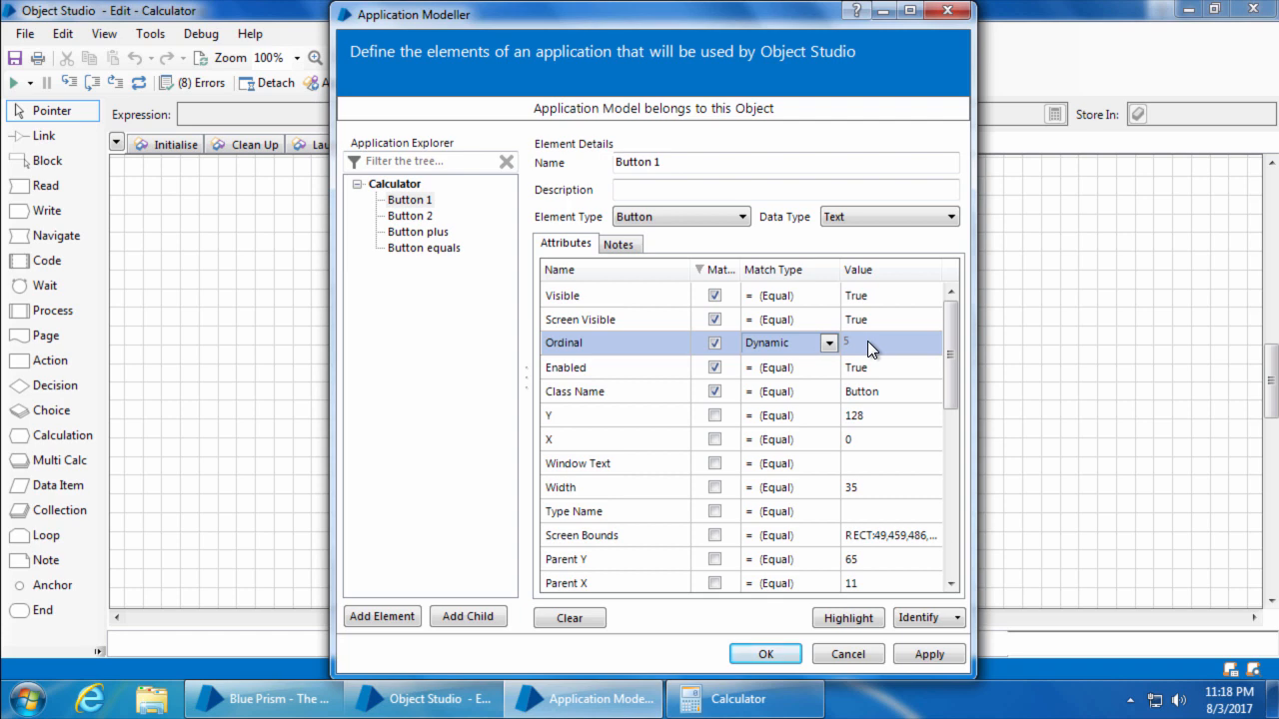
- Delete the Button 2, Button plus and Button equals elements from the calculator model
{"action": "left_click", "coordinate": [409, 216]}
{"action": "left_click", "coordinate": [423, 247]}
{"action": "left_click", "coordinate": [410, 216]}
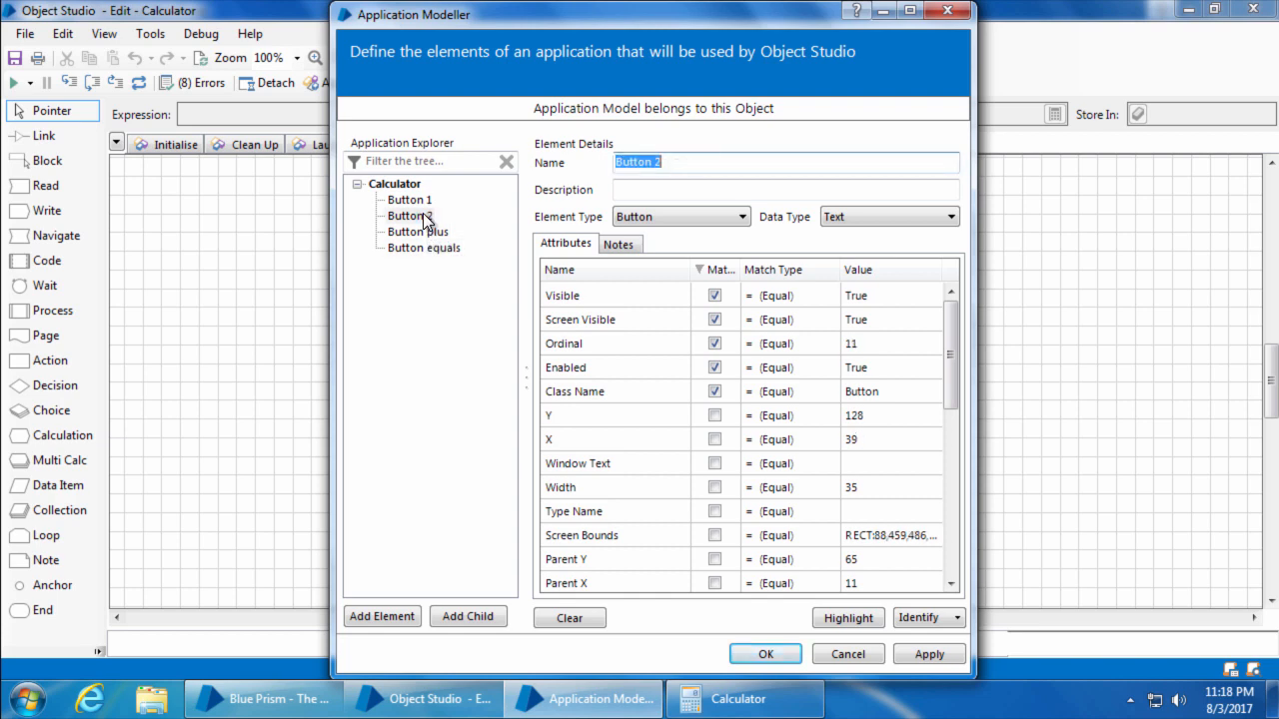
{"action": "right_click", "coordinate": [426, 218]}
{"action": "left_click", "coordinate": [469, 304]}
{"action": "right_click", "coordinate": [423, 216]}
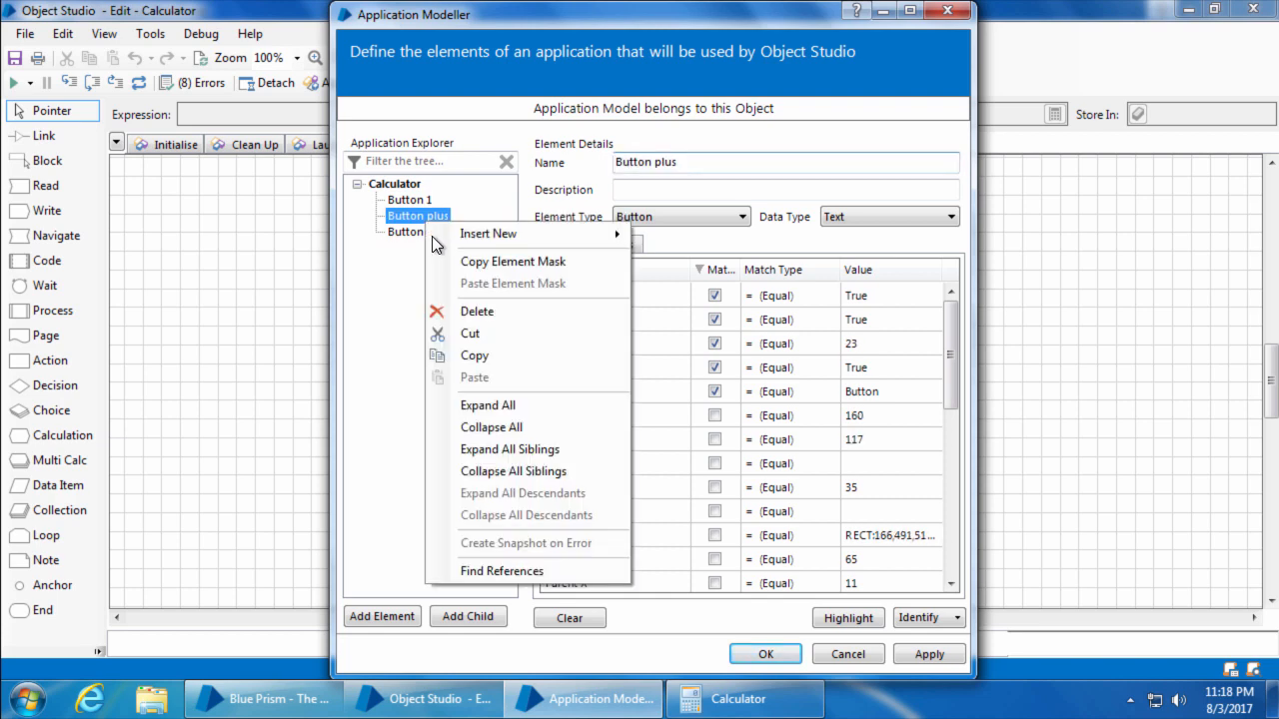
{"action": "left_click", "coordinate": [479, 303]}
{"action": "right_click", "coordinate": [435, 216]}
{"action": "left_click", "coordinate": [486, 306]}
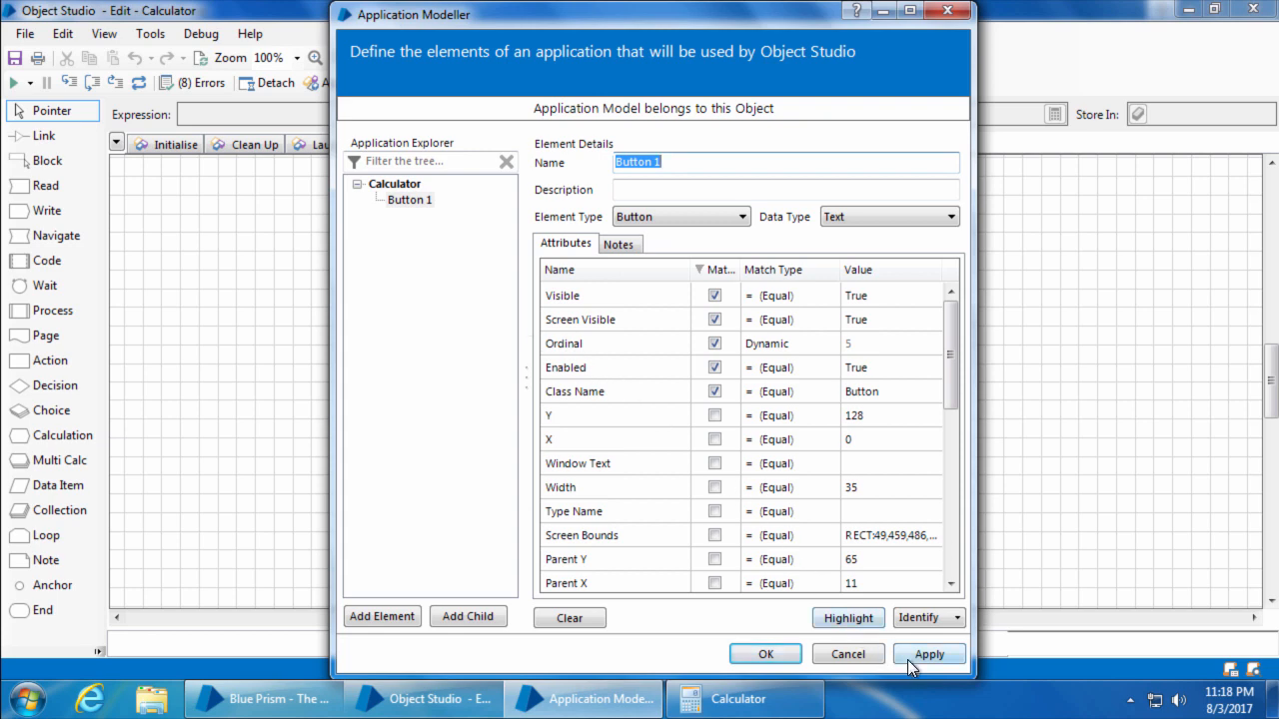
- Rename Button 1 to Button, apply the changes and close Application Modeller
{"action": "left_click", "coordinate": [707, 163]}
{"action": "key", "text": "BackSpace"}
{"action": "key", "text": "BackSpace"}
{"action": "left_click", "coordinate": [927, 652]}
{"action": "left_click", "coordinate": [767, 654]}
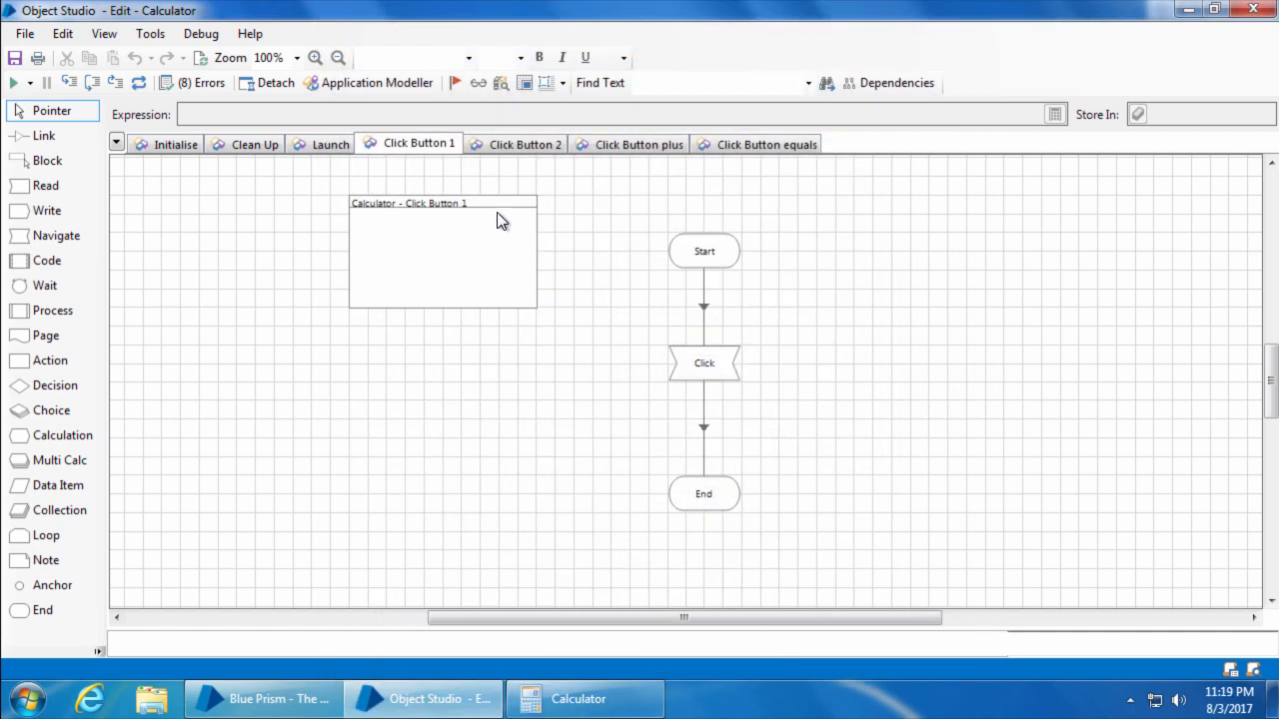
- Delete the Click Button 2, Click Button plus and Click Button equals pages
{"action": "left_click", "coordinate": [490, 146]}
{"action": "right_click", "coordinate": [490, 146]}
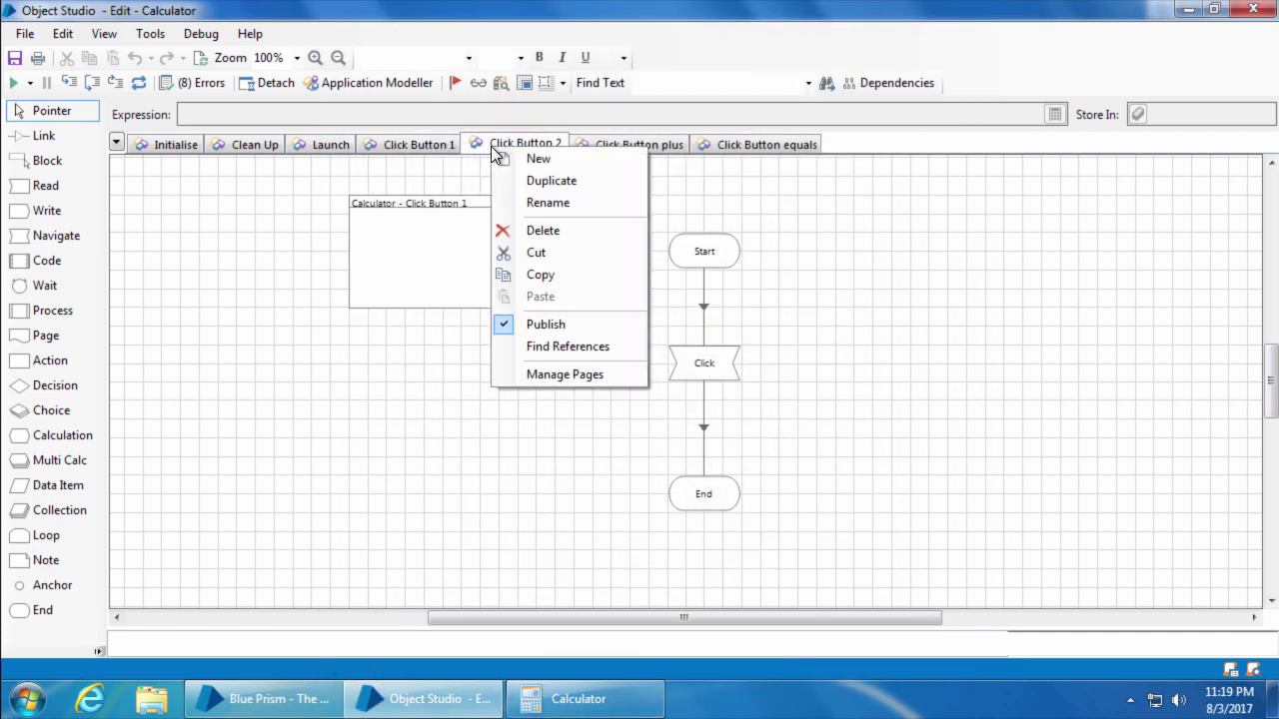
{"action": "left_click", "coordinate": [543, 230]}
{"action": "left_click", "coordinate": [570, 363]}
{"action": "left_click", "coordinate": [547, 147]}
{"action": "right_click", "coordinate": [548, 147]}
{"action": "left_click", "coordinate": [595, 221]}
{"action": "left_click", "coordinate": [579, 357]}
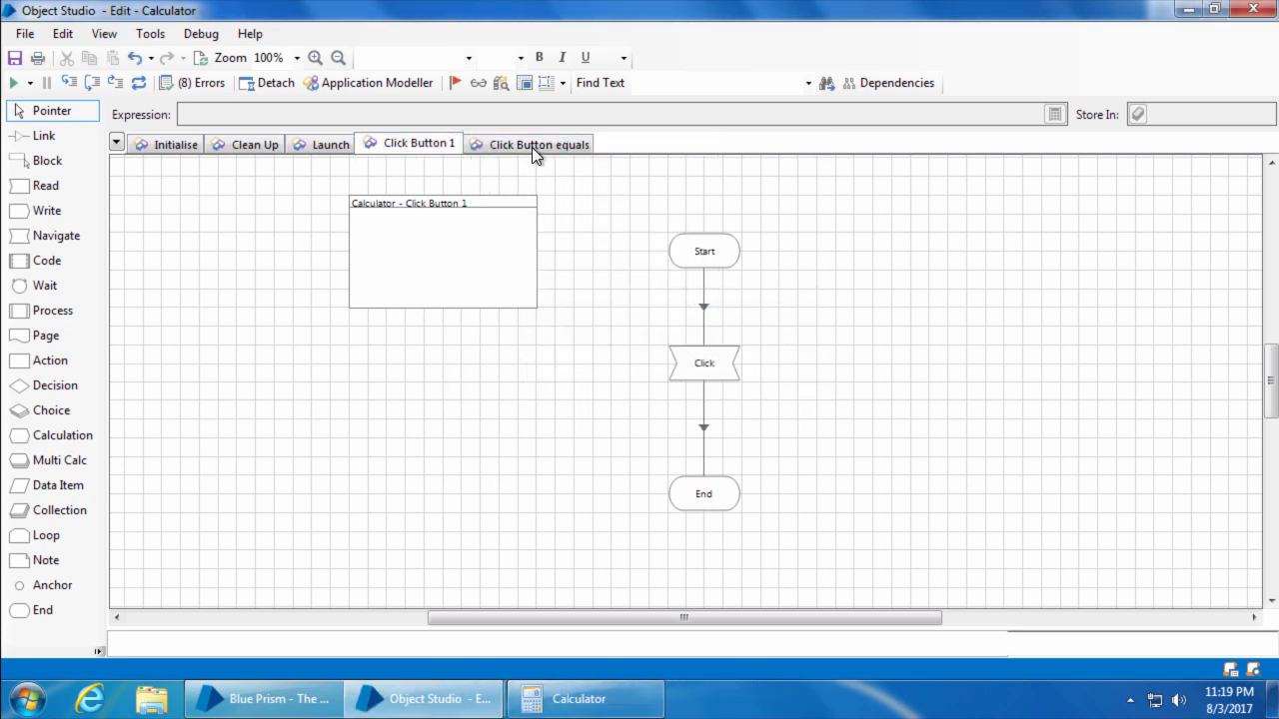
{"action": "right_click", "coordinate": [514, 143]}
{"action": "left_click", "coordinate": [569, 228]}
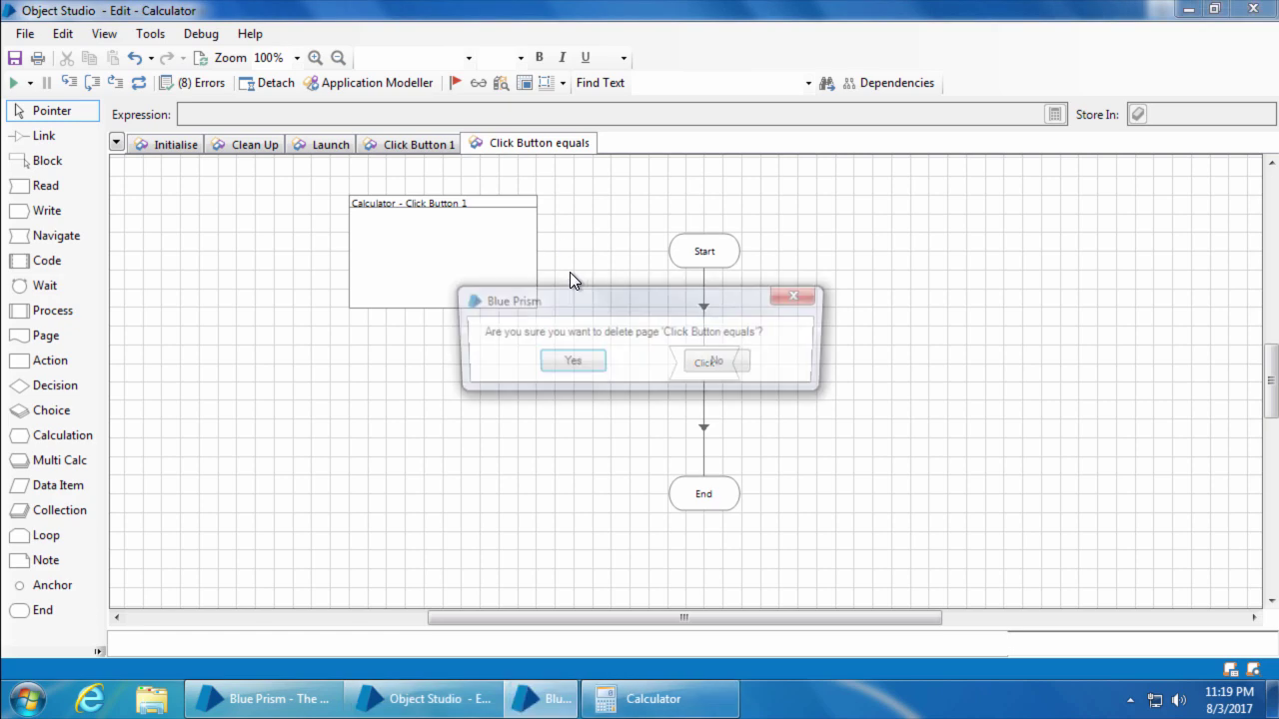
{"action": "left_click", "coordinate": [572, 361]}
- Rename the Click Button 1 page to Click Button
{"action": "right_click", "coordinate": [426, 143]}
{"action": "left_click", "coordinate": [480, 195]}
{"action": "left_click", "coordinate": [575, 347]}
{"action": "key", "text": "BackSpace"}
{"action": "key", "text": "BackSpace"}
{"action": "left_click", "coordinate": [601, 383]}
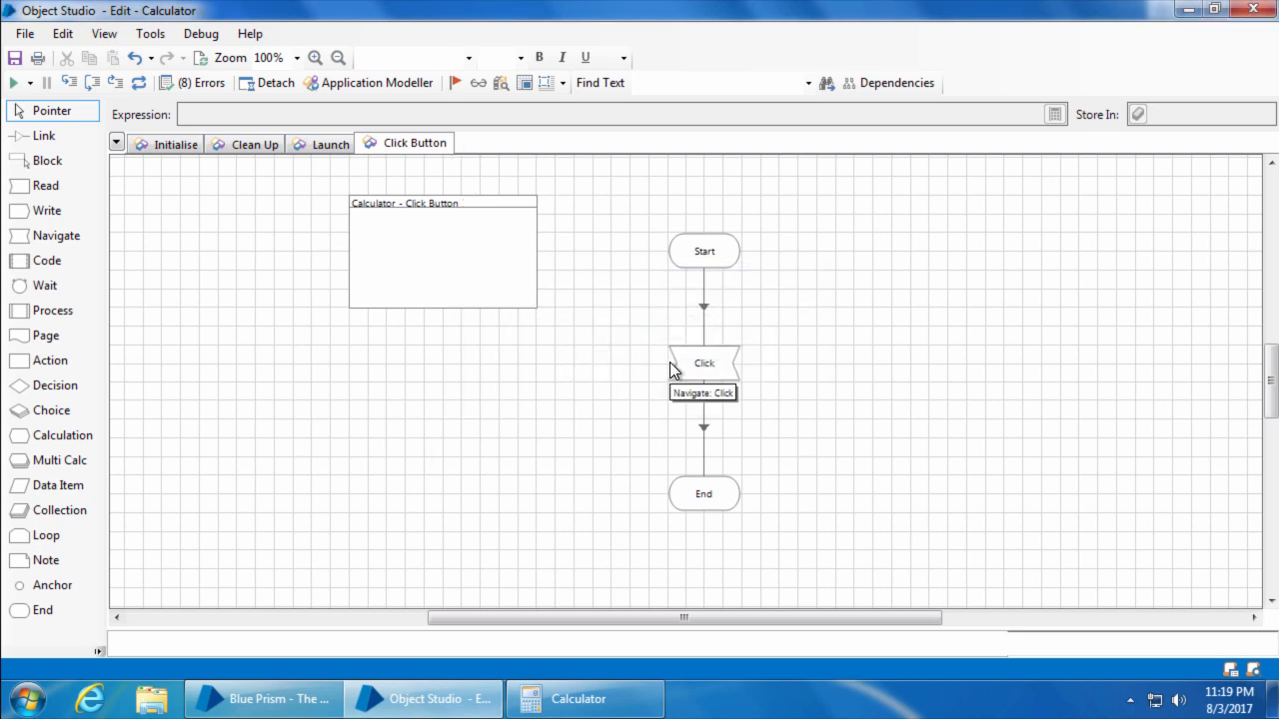
- Give the Click stage's Button an Ordinal parameter value and run the page, checking Calculator
{"action": "double_click", "coordinate": [697, 363]}
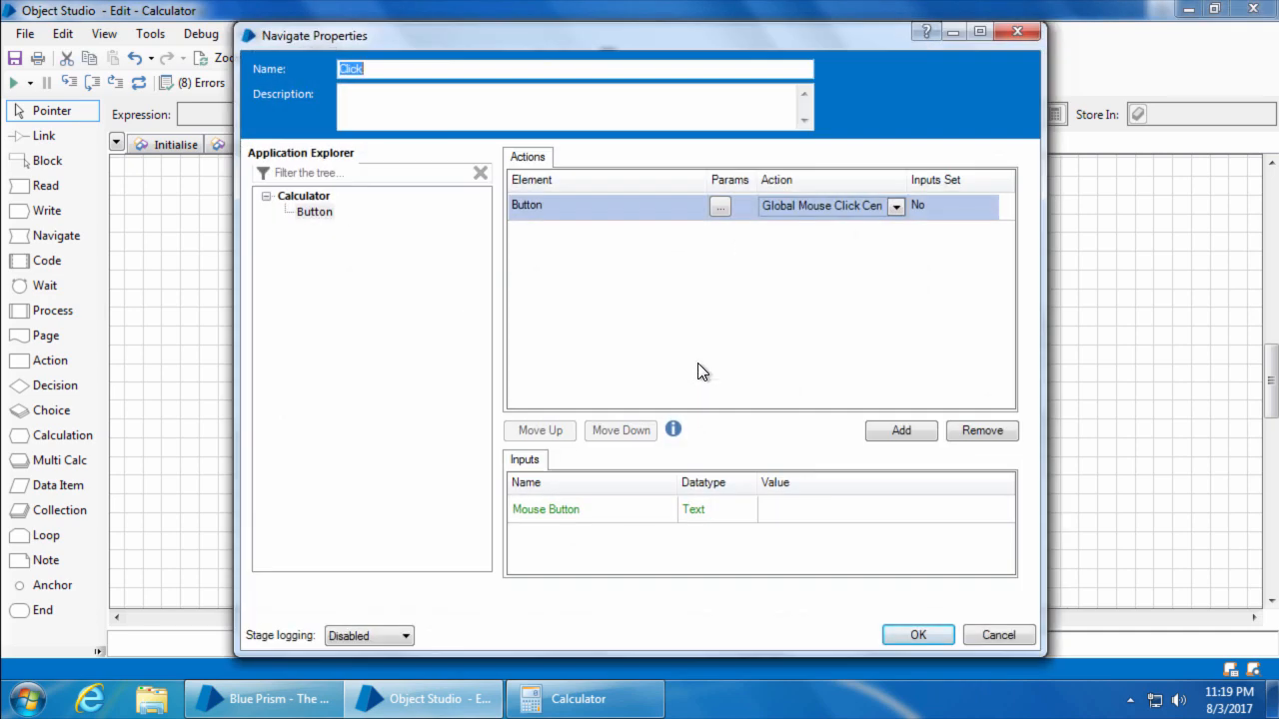
{"action": "left_click", "coordinate": [720, 207]}
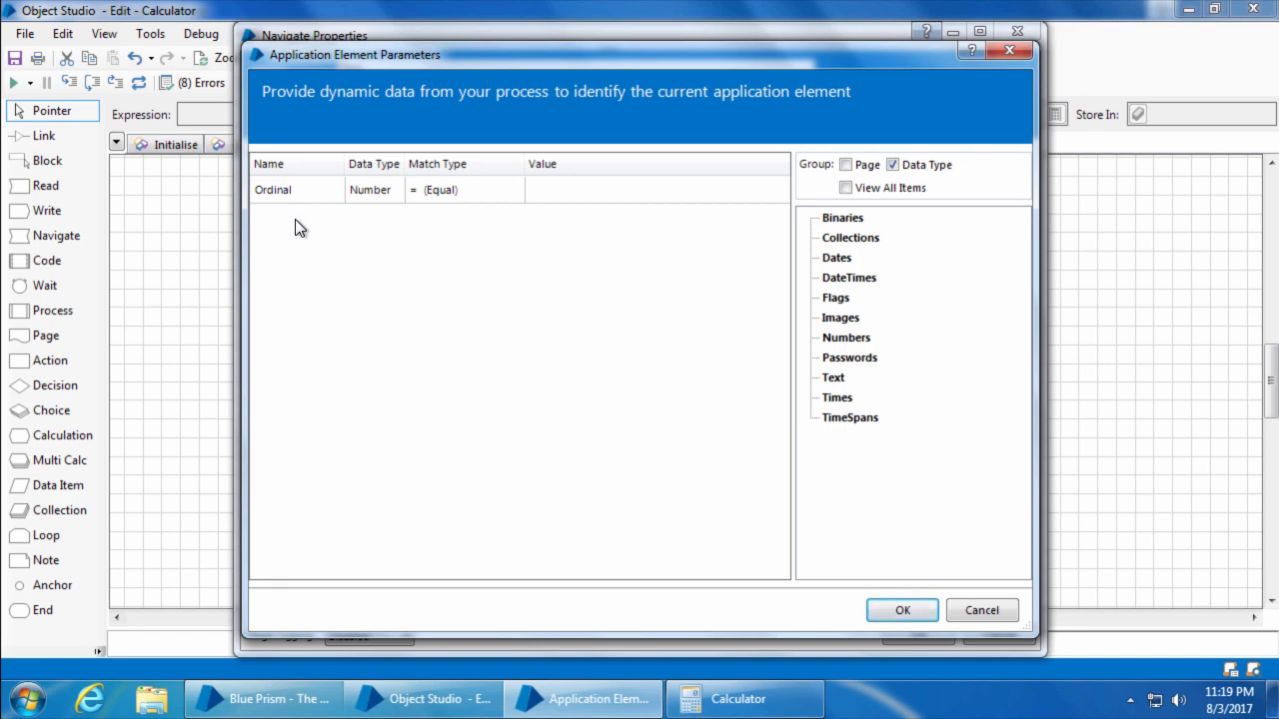
{"action": "left_click", "coordinate": [627, 188]}
{"action": "type", "text": "5"}
{"action": "left_click", "coordinate": [902, 610]}
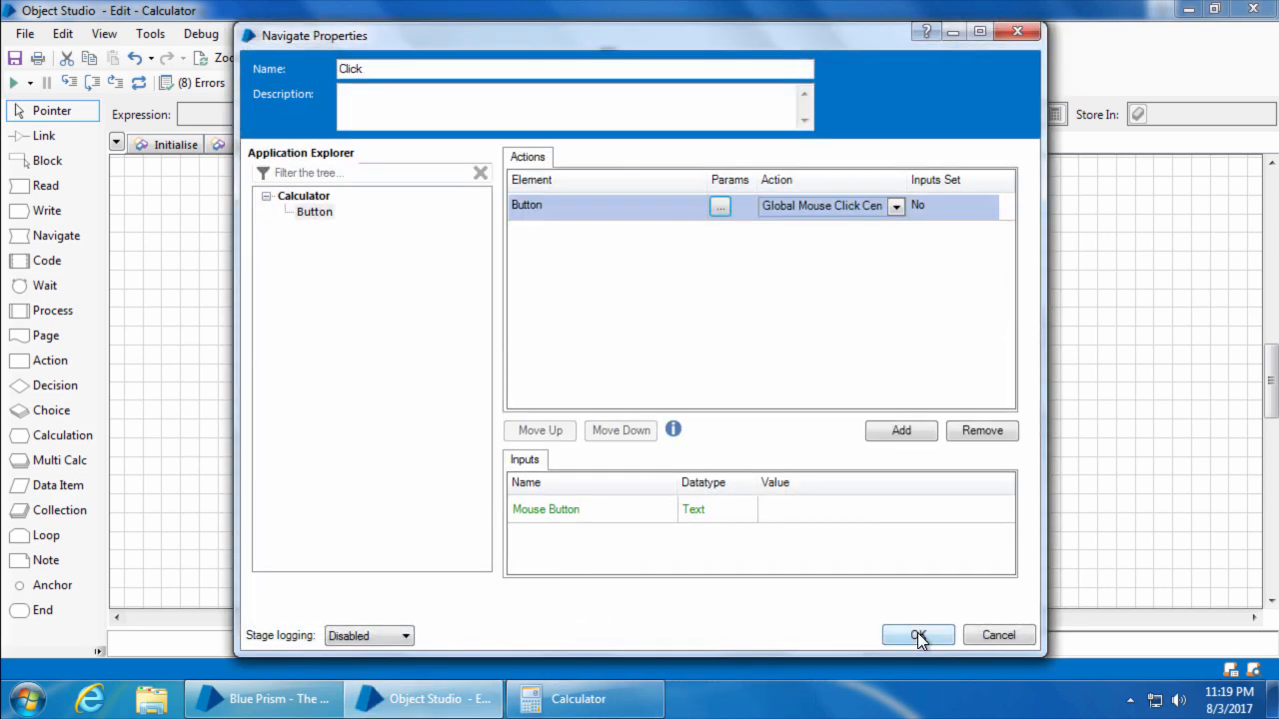
{"action": "left_click", "coordinate": [917, 635]}
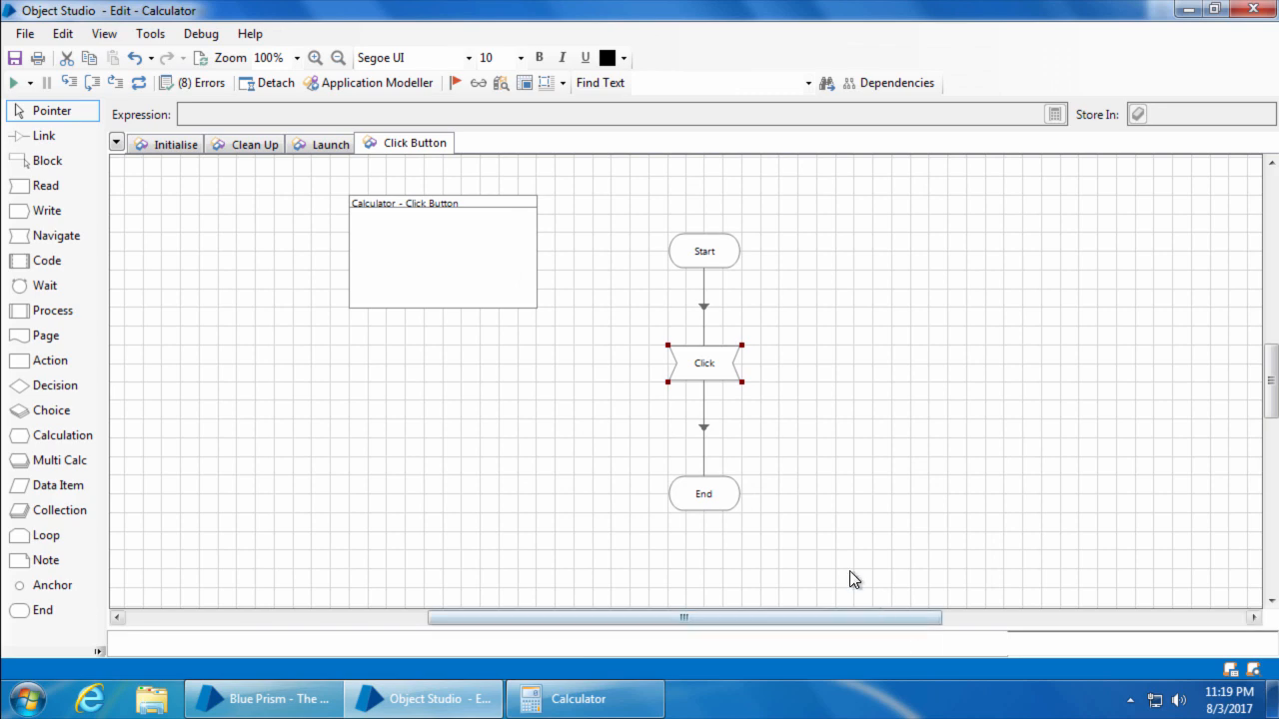
{"action": "left_click", "coordinate": [14, 83]}
{"action": "left_click", "coordinate": [589, 699]}
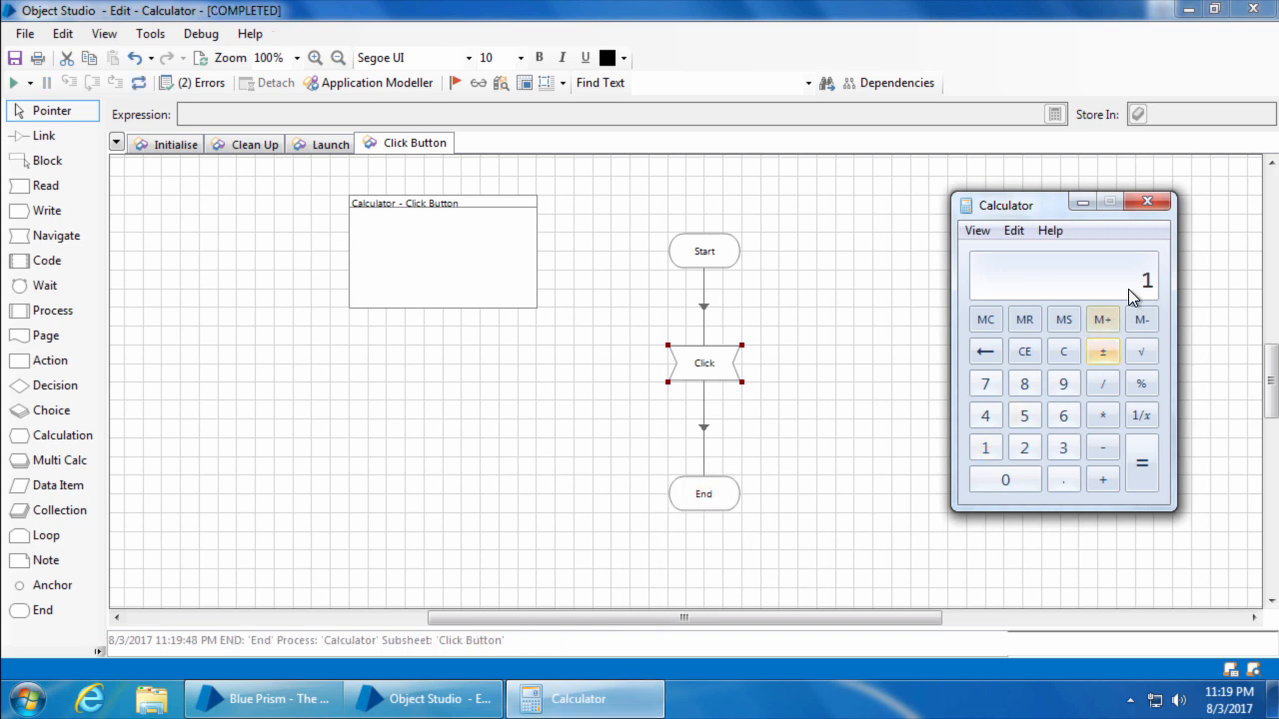
{"action": "left_click", "coordinate": [918, 302]}
{"action": "left_click", "coordinate": [599, 698]}
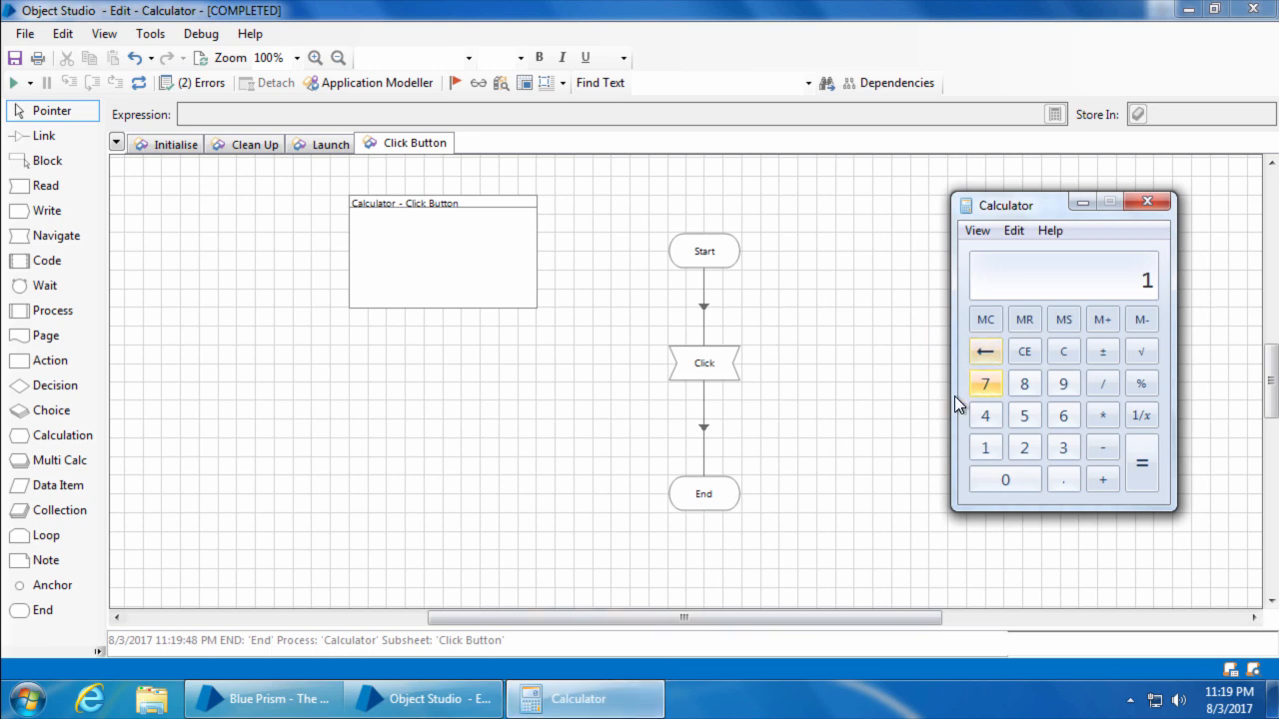
{"action": "left_click", "coordinate": [849, 370]}
- Change the Ordinal value to 3, reset and rerun the page so Calculator shows 17
{"action": "double_click", "coordinate": [705, 362]}
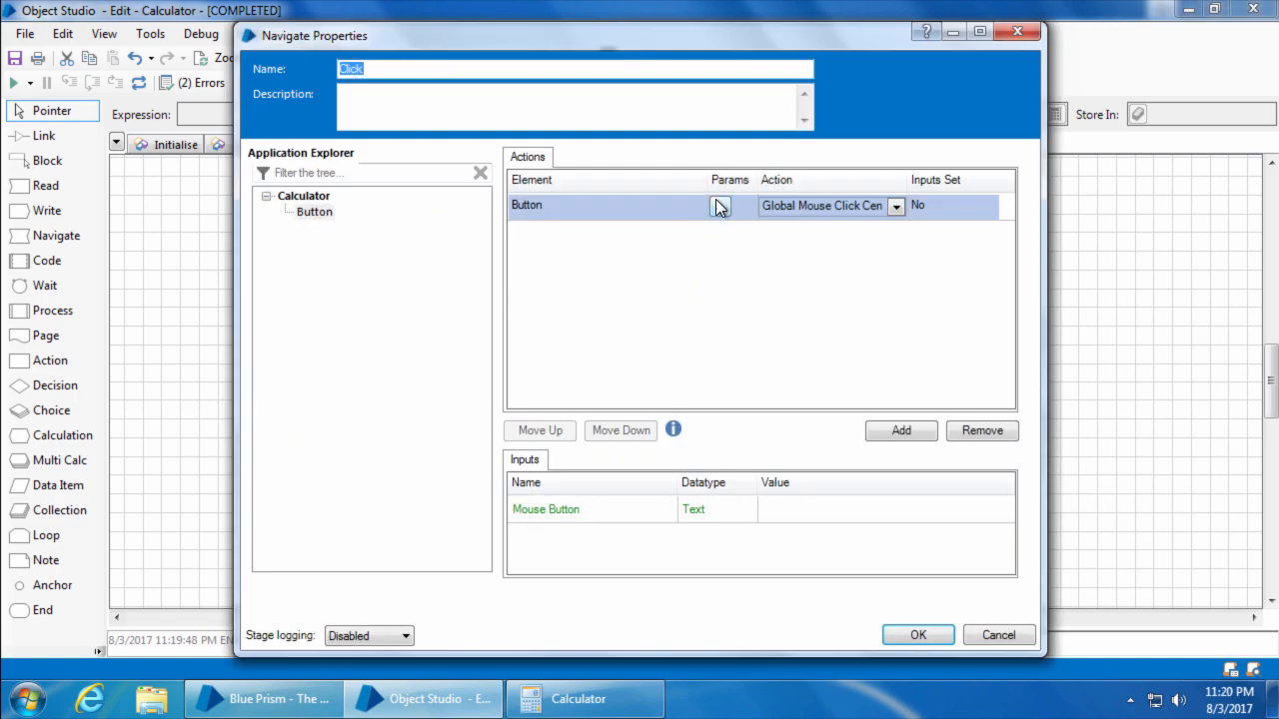
{"action": "left_click", "coordinate": [720, 206]}
{"action": "left_click", "coordinate": [584, 193]}
{"action": "left_click", "coordinate": [904, 612]}
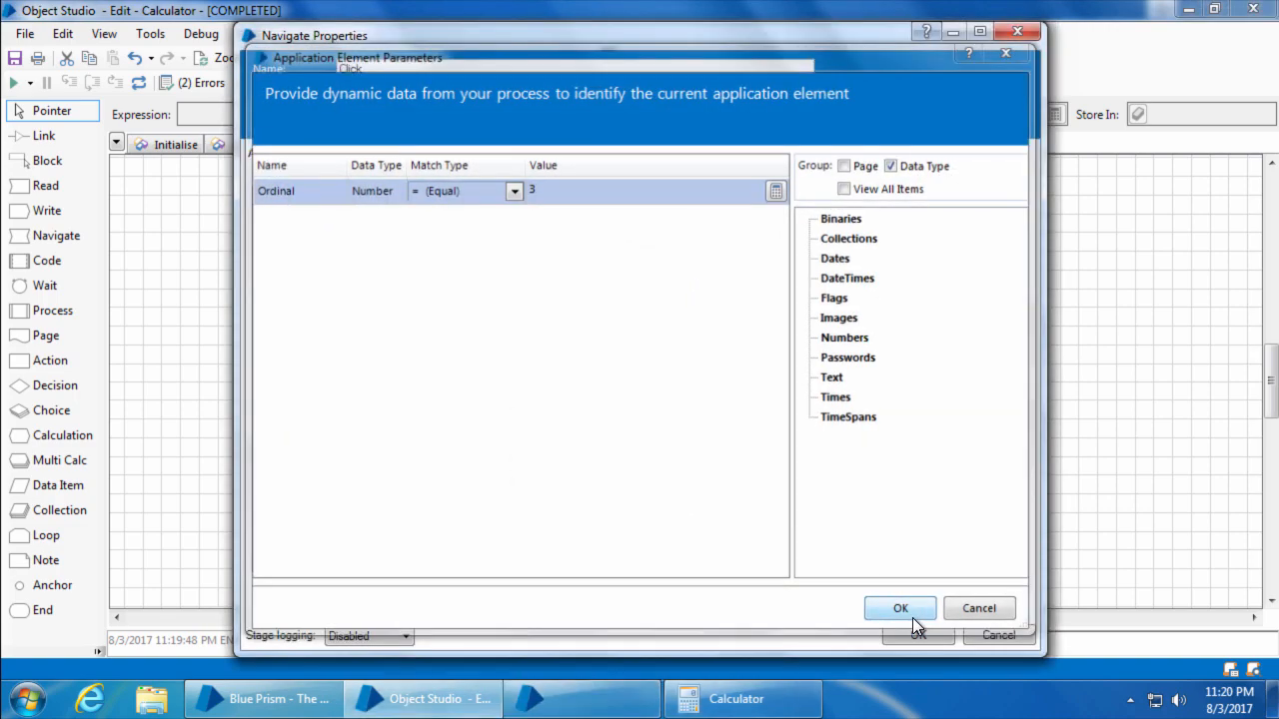
{"action": "left_click", "coordinate": [917, 635]}
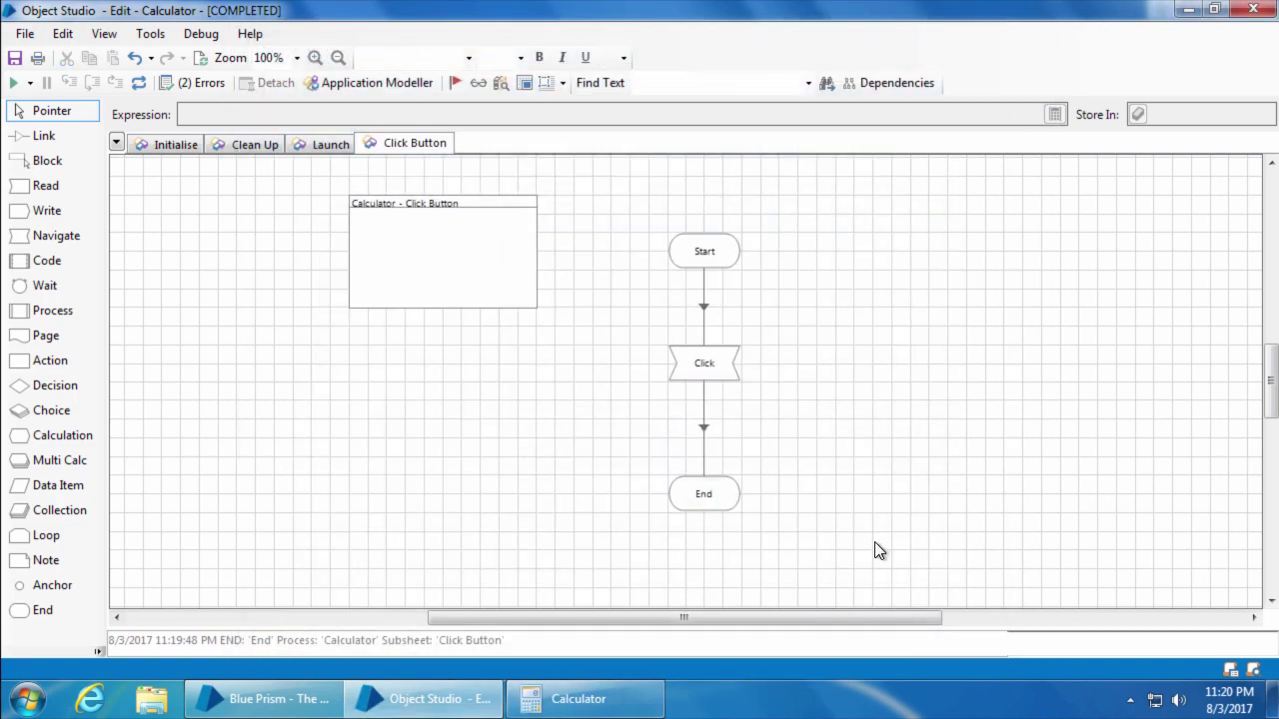
{"action": "left_click", "coordinate": [139, 83]}
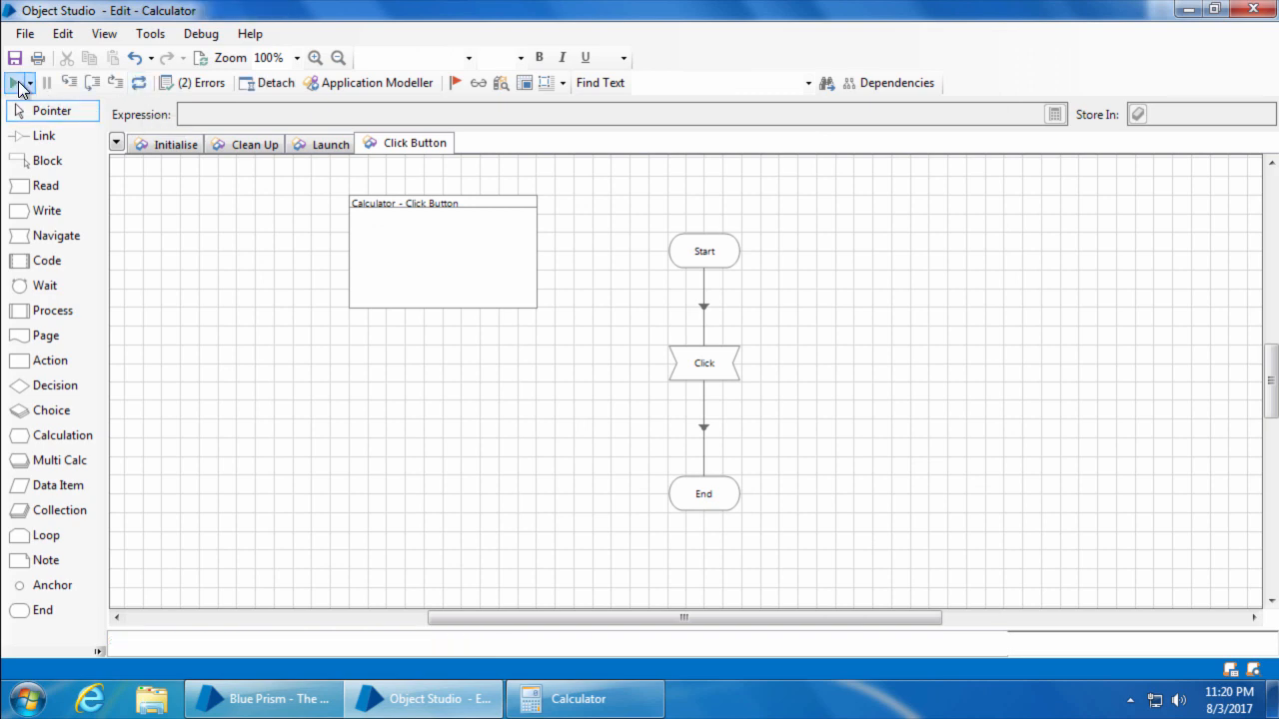
{"action": "left_click", "coordinate": [20, 85]}
{"action": "left_click", "coordinate": [590, 698]}
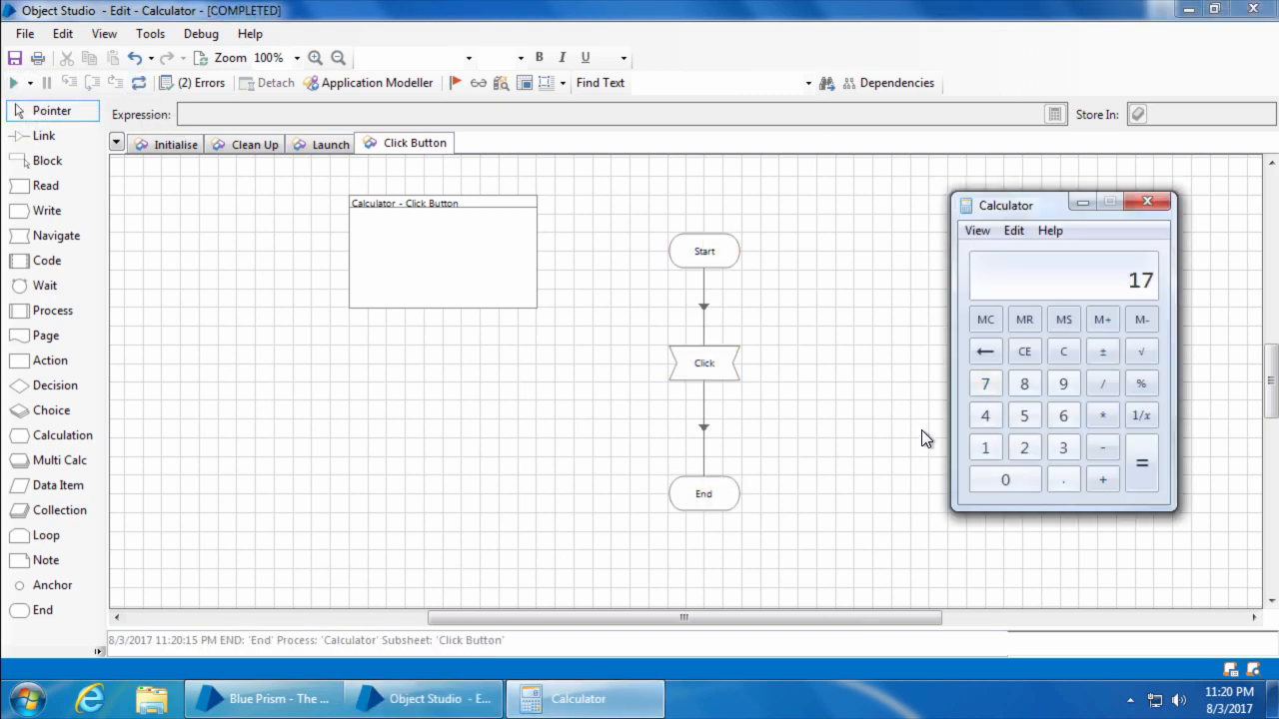
{"action": "left_click", "coordinate": [868, 445]}
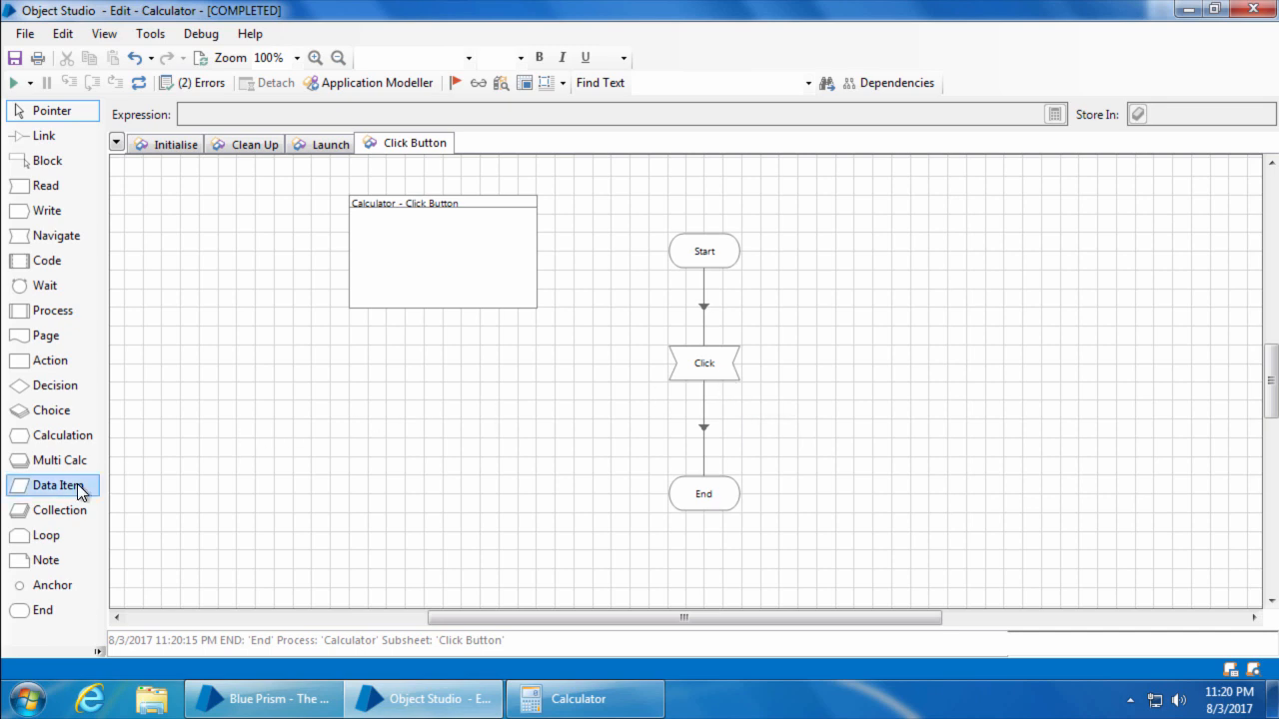
- Add a Number data item named Ordinal to the Click Button page
{"action": "left_click_drag", "start_coordinate": [71, 486], "coordinate": [1039, 289]}
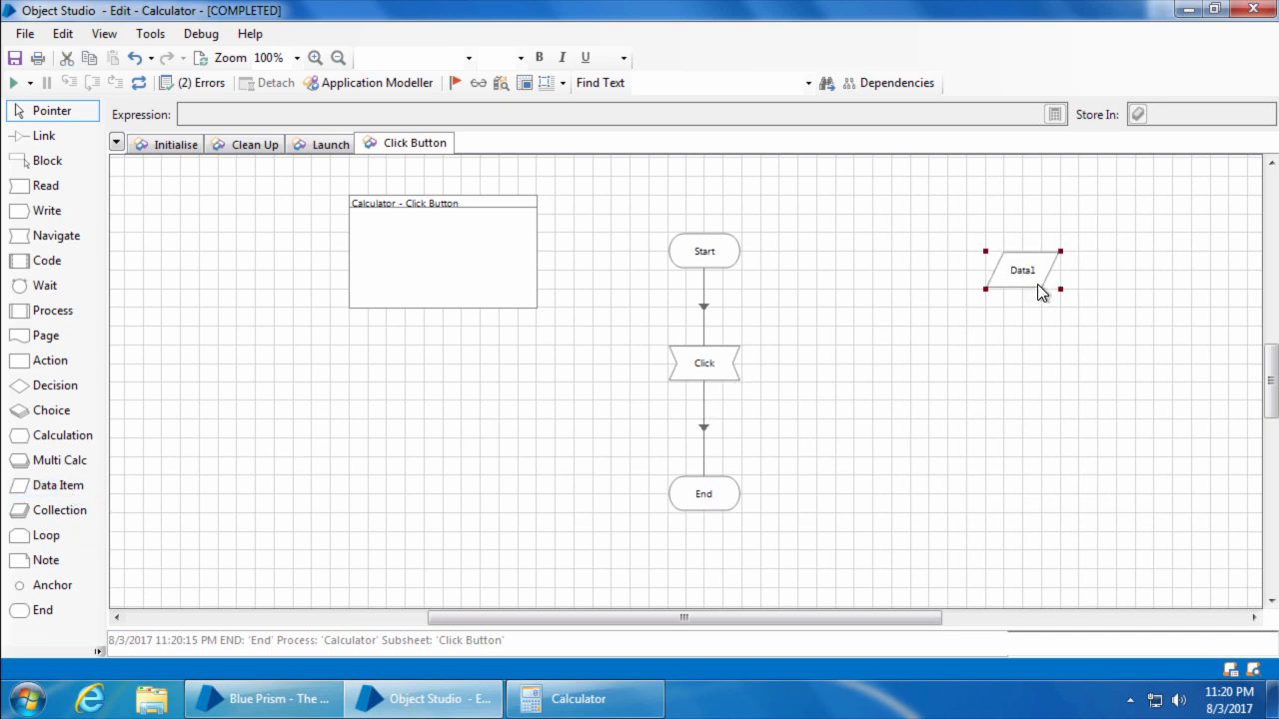
{"action": "double_click", "coordinate": [1039, 291]}
{"action": "type", "text": "Ordinal"}
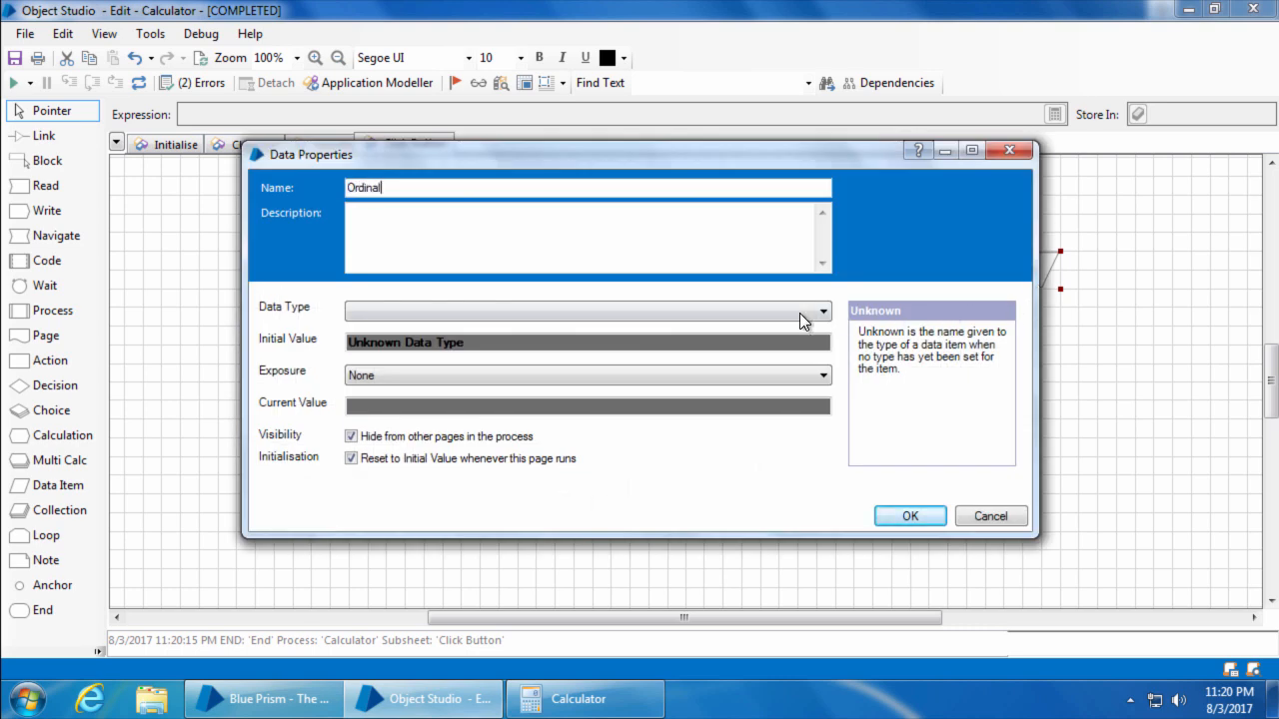
{"action": "left_click", "coordinate": [799, 311]}
{"action": "left_click", "coordinate": [773, 376]}
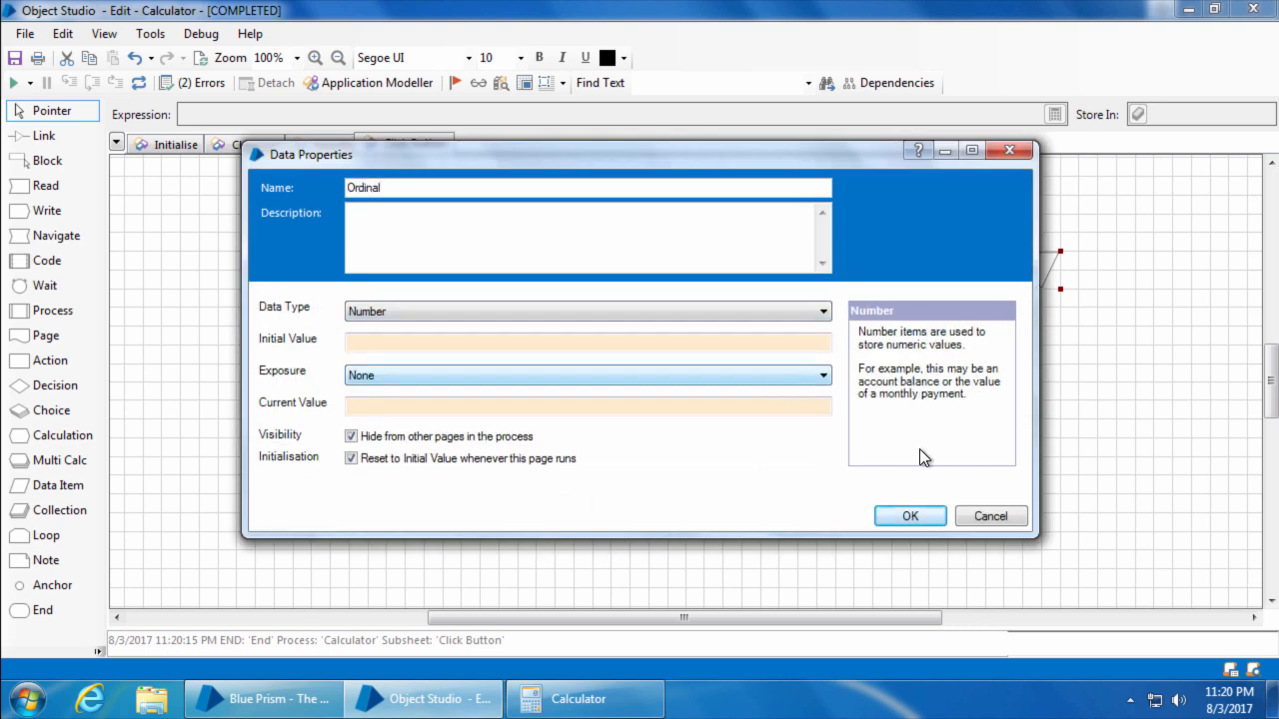
{"action": "left_click", "coordinate": [910, 515]}
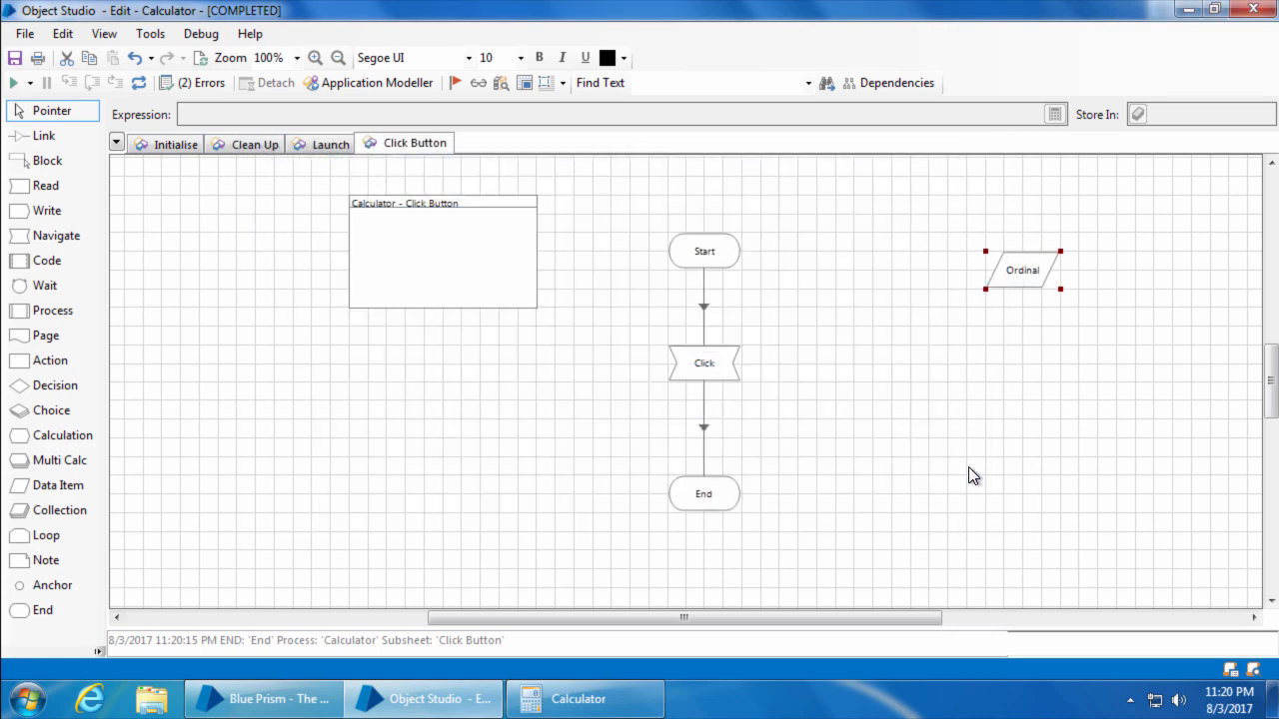
- Replace the Click stage's fixed Ordinal value 3 with the Ordinal data item
{"action": "double_click", "coordinate": [705, 362]}
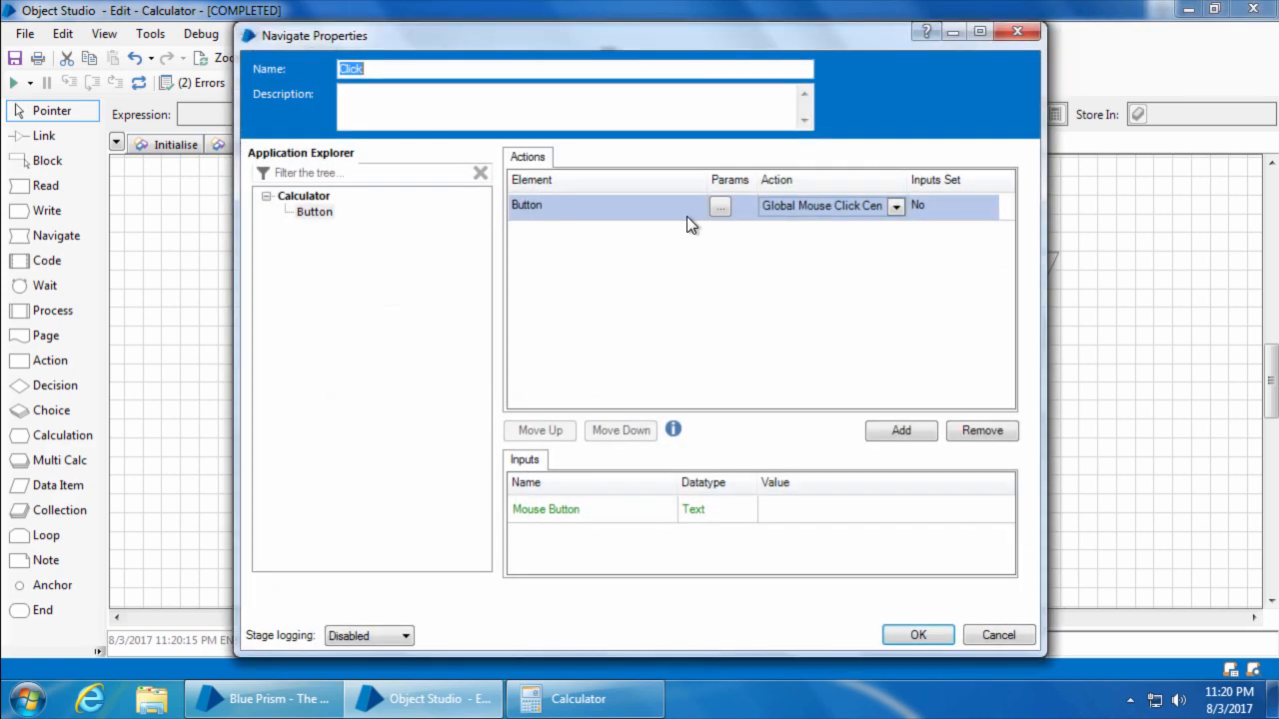
{"action": "left_click", "coordinate": [721, 201]}
{"action": "left_click", "coordinate": [722, 198]}
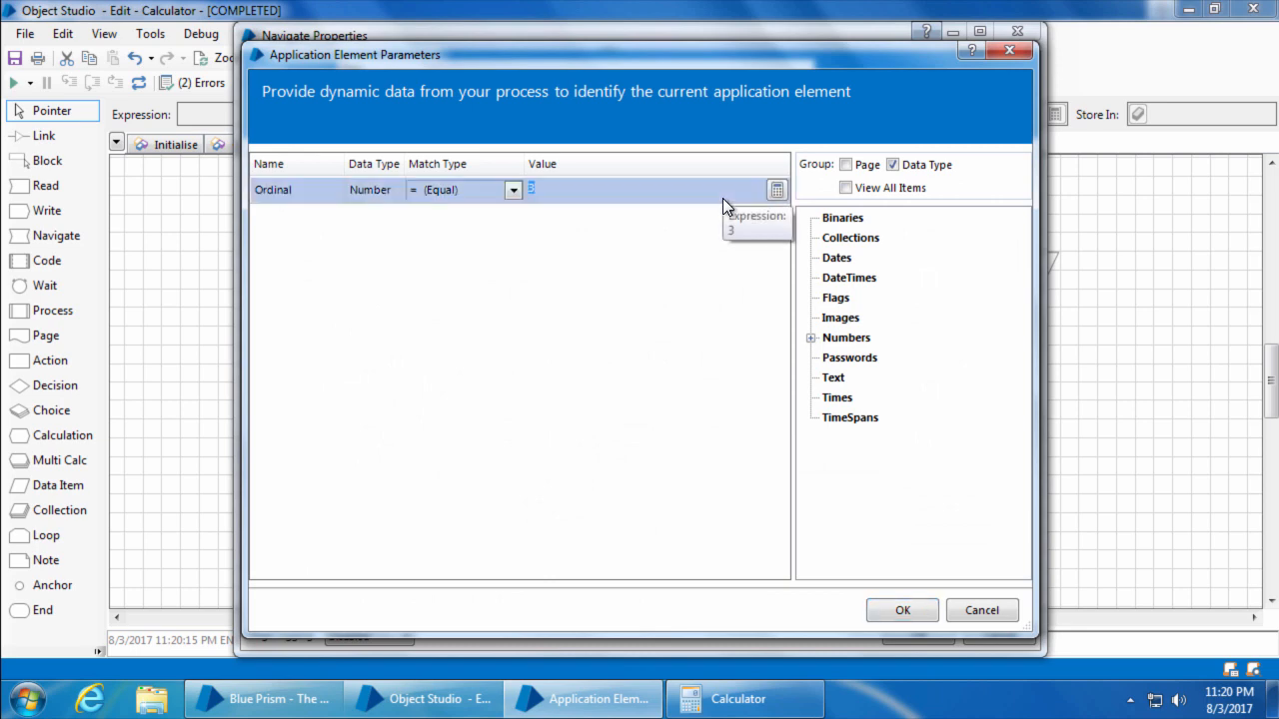
{"action": "key", "text": "Delete"}
{"action": "left_click", "coordinate": [810, 338]}
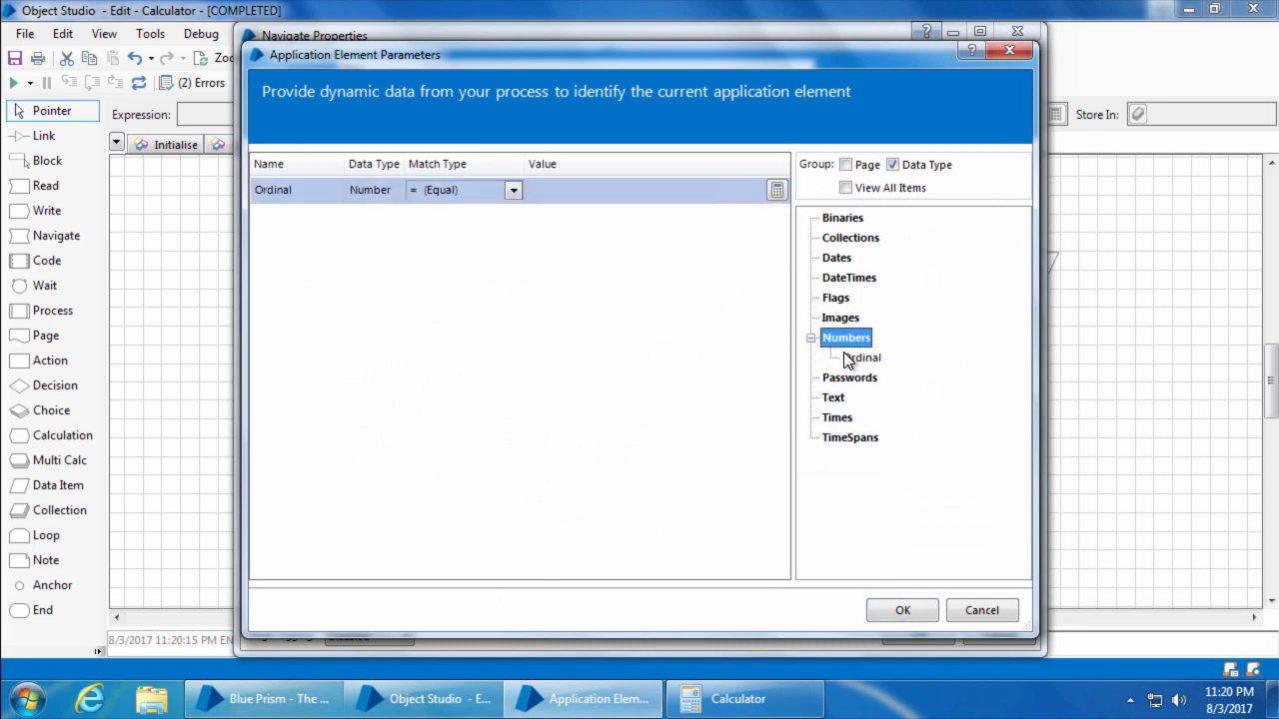
{"action": "mouse_move", "coordinate": [859, 356]}
{"action": "left_mouse_down"}
{"action": "mouse_move", "coordinate": [790, 330]}
{"action": "mouse_move", "coordinate": [651, 199]}
{"action": "left_mouse_up"}
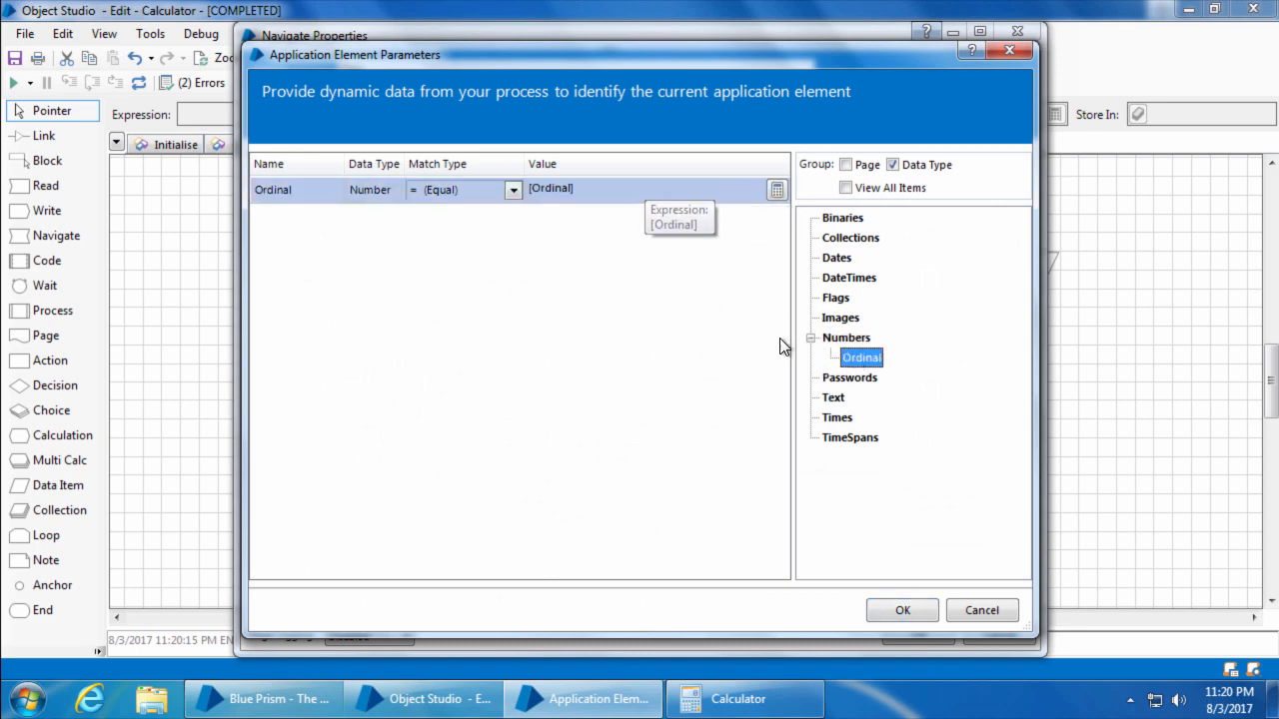
{"action": "left_click", "coordinate": [912, 614]}
{"action": "left_click", "coordinate": [916, 636]}
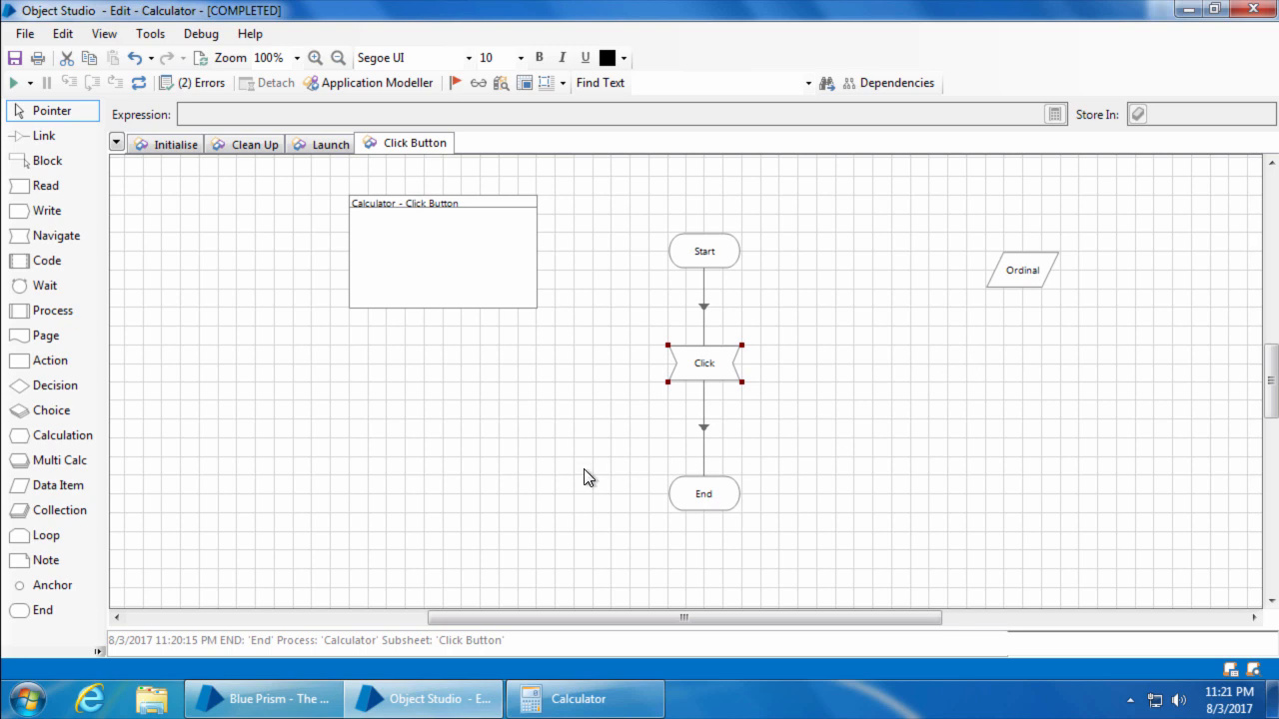
- Add a Text data item named InputButton below Ordinal on the Click Button page
{"action": "left_click_drag", "start_coordinate": [58, 486], "coordinate": [1040, 383]}
{"action": "double_click", "coordinate": [1035, 351]}
{"action": "type", "text": "InputButton"}
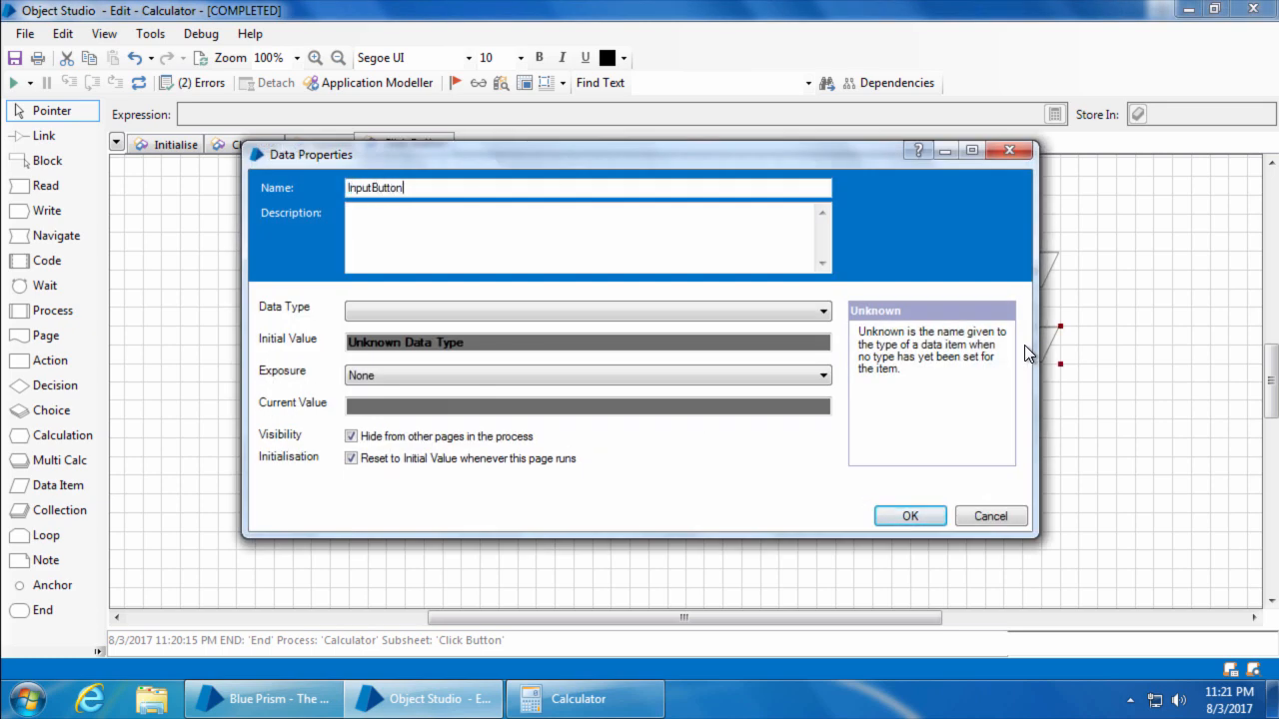
{"action": "left_click", "coordinate": [780, 310]}
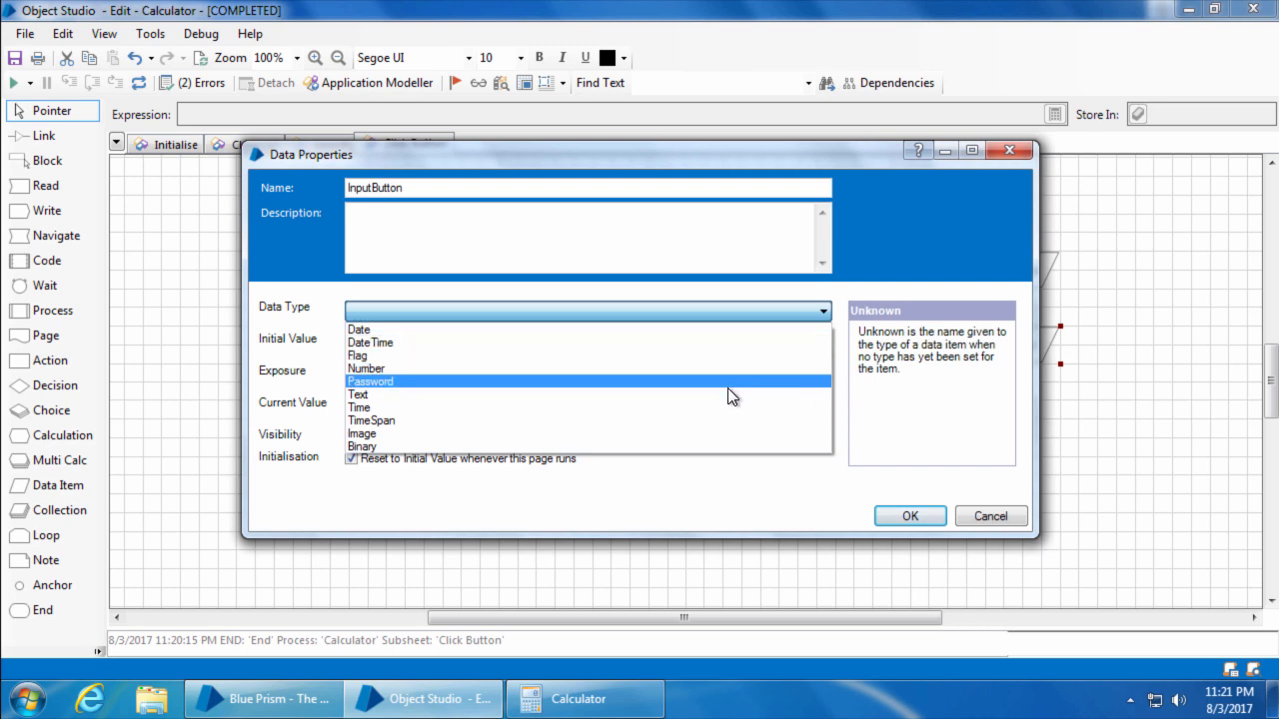
{"action": "left_click", "coordinate": [724, 388]}
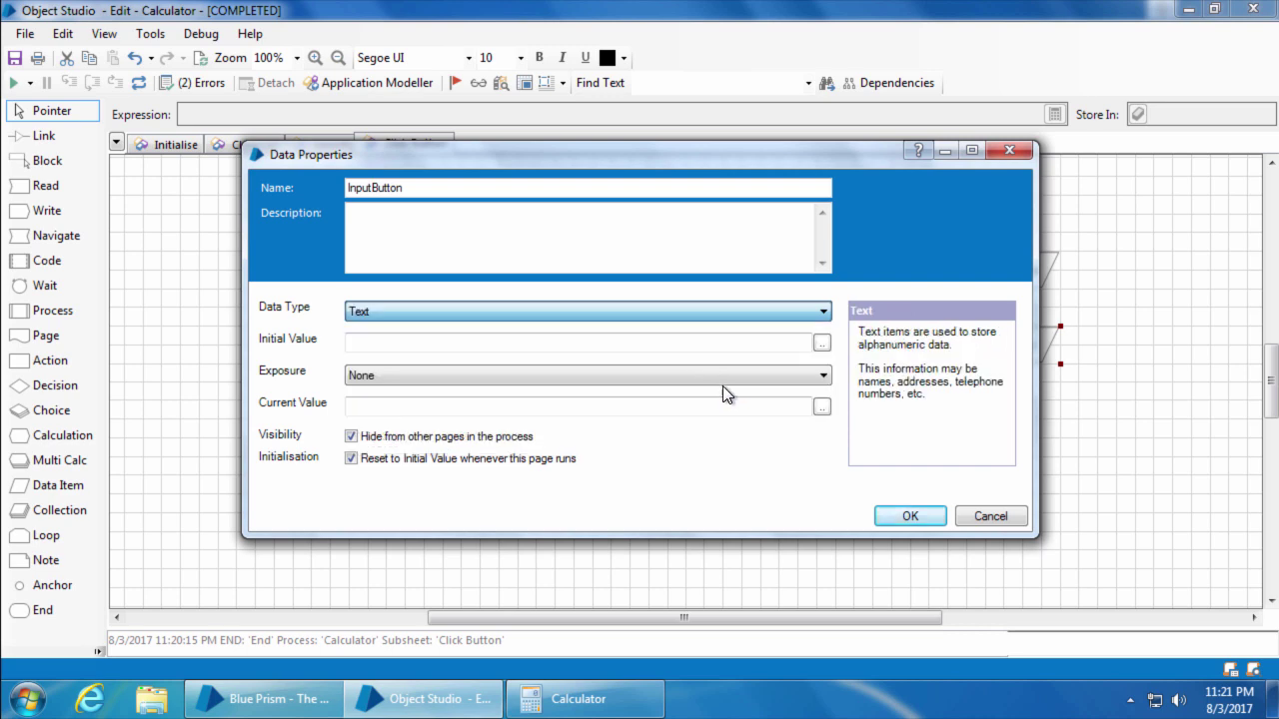
{"action": "left_click", "coordinate": [910, 516]}
{"action": "left_click", "coordinate": [967, 471]}
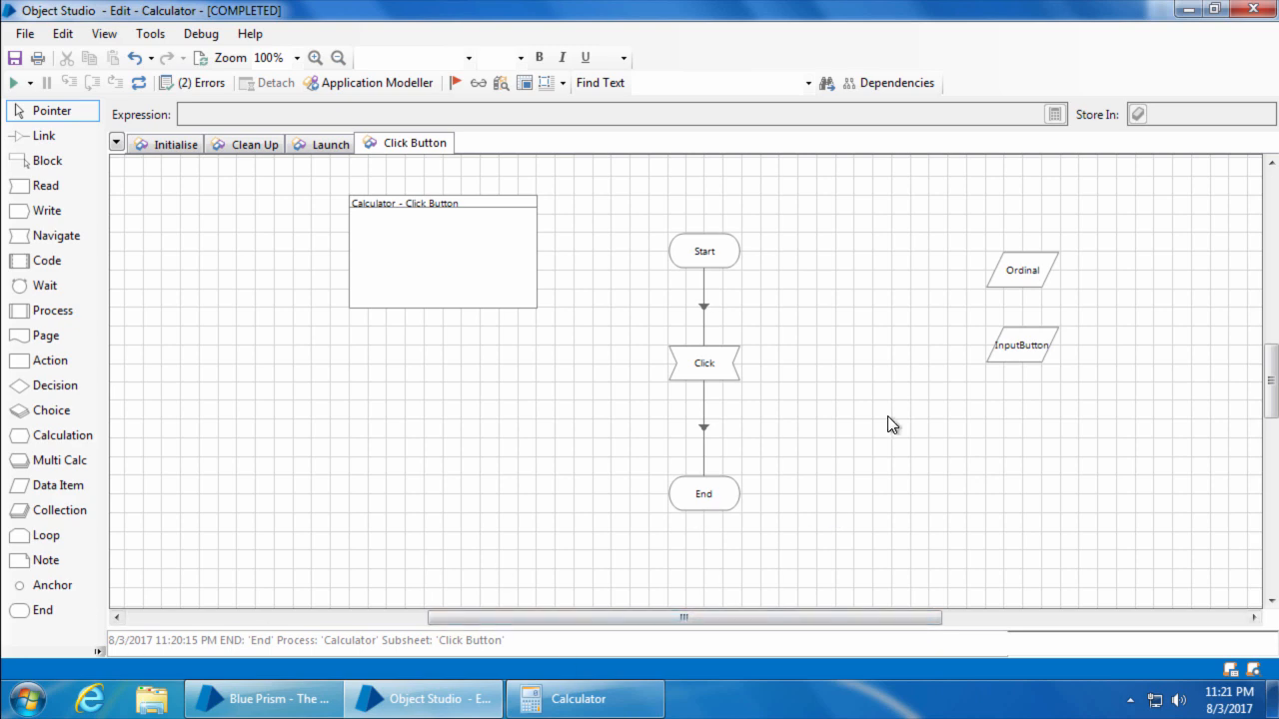
- Launch Notepad and note the button ordinals: 1 is 5, 2 is 11, + is 23, = is 28
{"action": "left_click", "coordinate": [589, 698]}
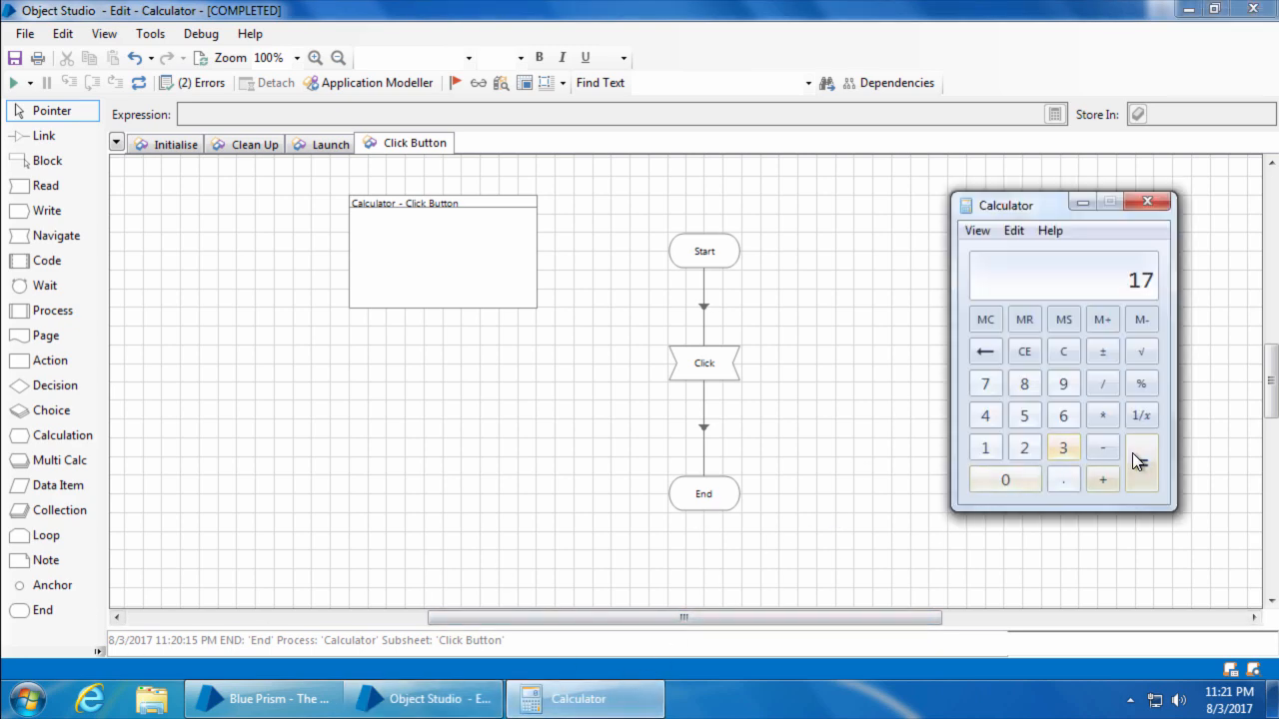
{"action": "left_click", "coordinate": [28, 698]}
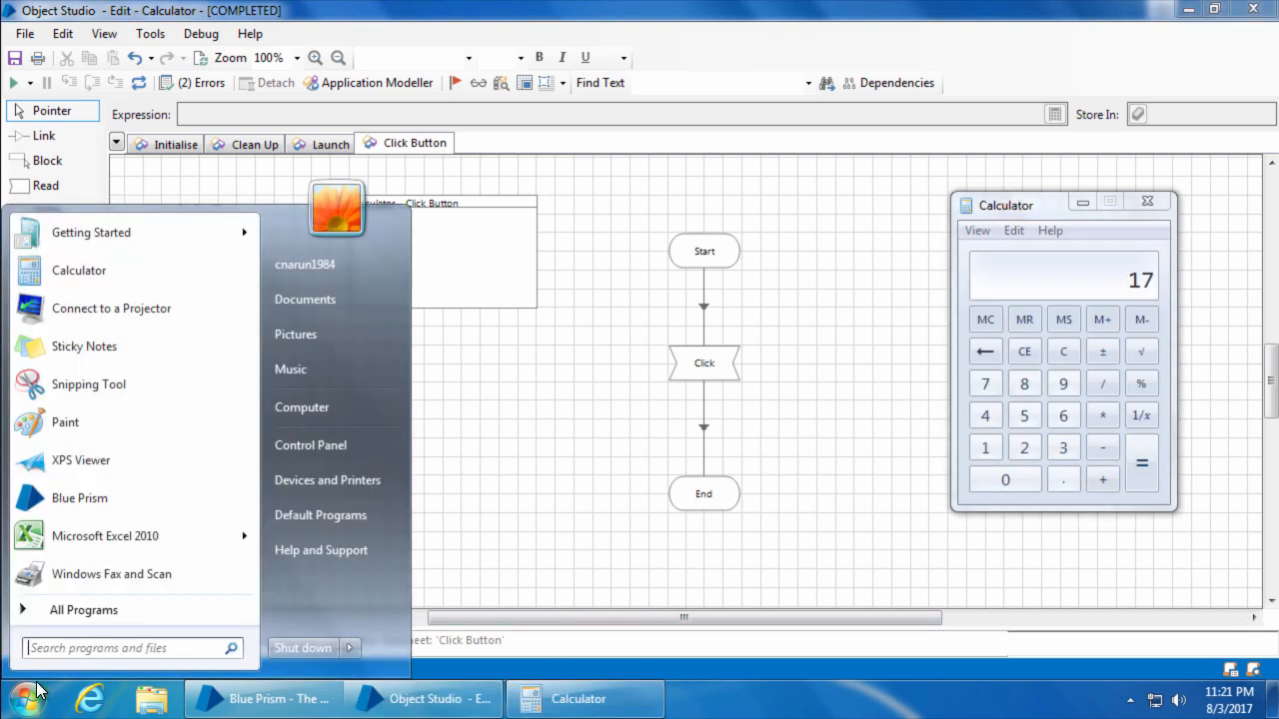
{"action": "type", "text": "notep"}
{"action": "key", "text": "Return"}
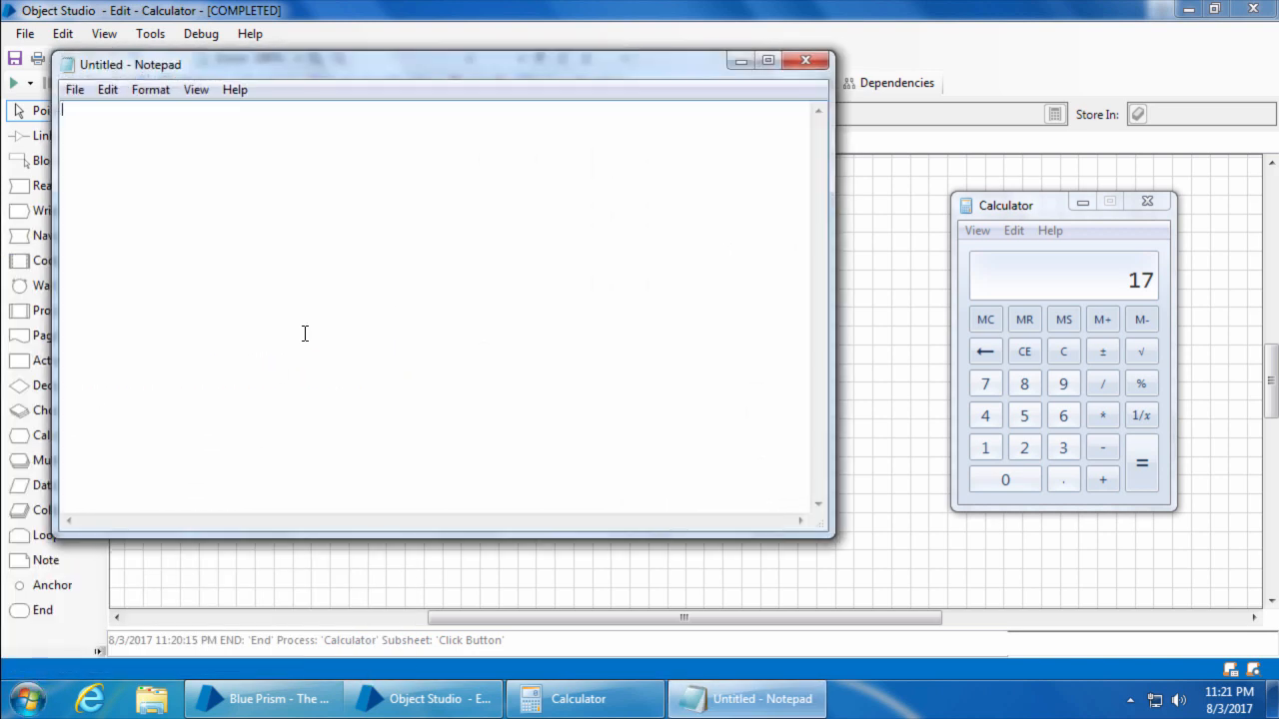
{"action": "type", "text": "1 - 5"}
{"action": "key", "text": "Return"}
{"action": "type", "text": "2 - 11"}
- Delete the Start–Click link and spread Start, Click and End stages apart vertically
{"action": "left_click", "coordinate": [912, 401]}
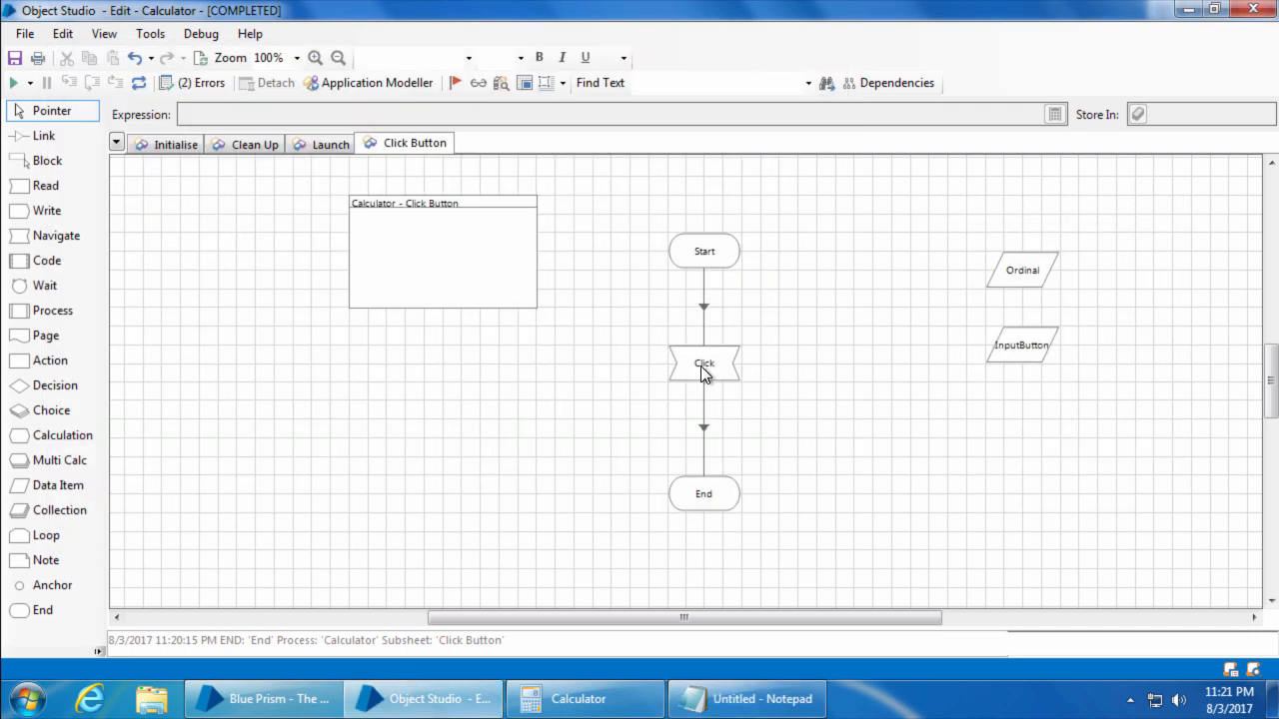
{"action": "left_click", "coordinate": [704, 310]}
{"action": "key", "text": "Delete"}
{"action": "left_click_drag", "start_coordinate": [709, 361], "coordinate": [709, 438]}
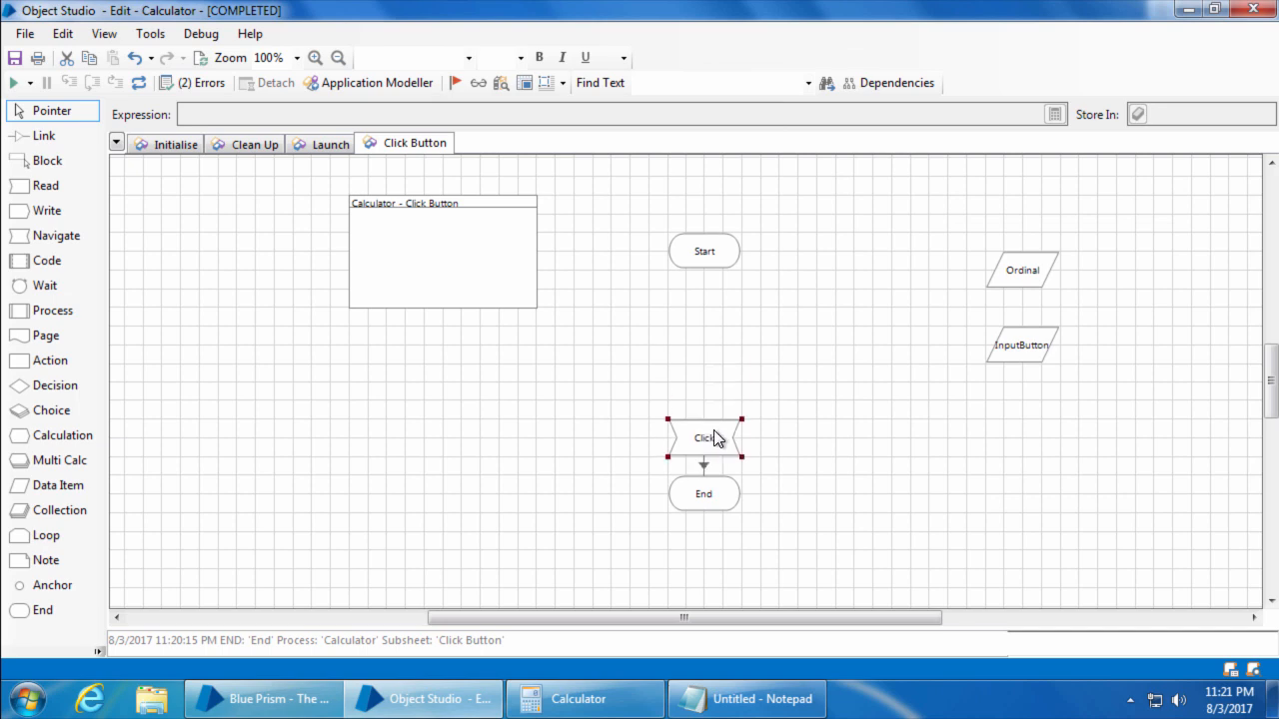
{"action": "left_click", "coordinate": [727, 517], "text": "ctrl"}
{"action": "left_click_drag", "start_coordinate": [726, 516], "coordinate": [726, 592]}
{"action": "left_click_drag", "start_coordinate": [704, 251], "coordinate": [704, 196]}
{"action": "left_click_drag", "start_coordinate": [879, 617], "coordinate": [974, 617]}
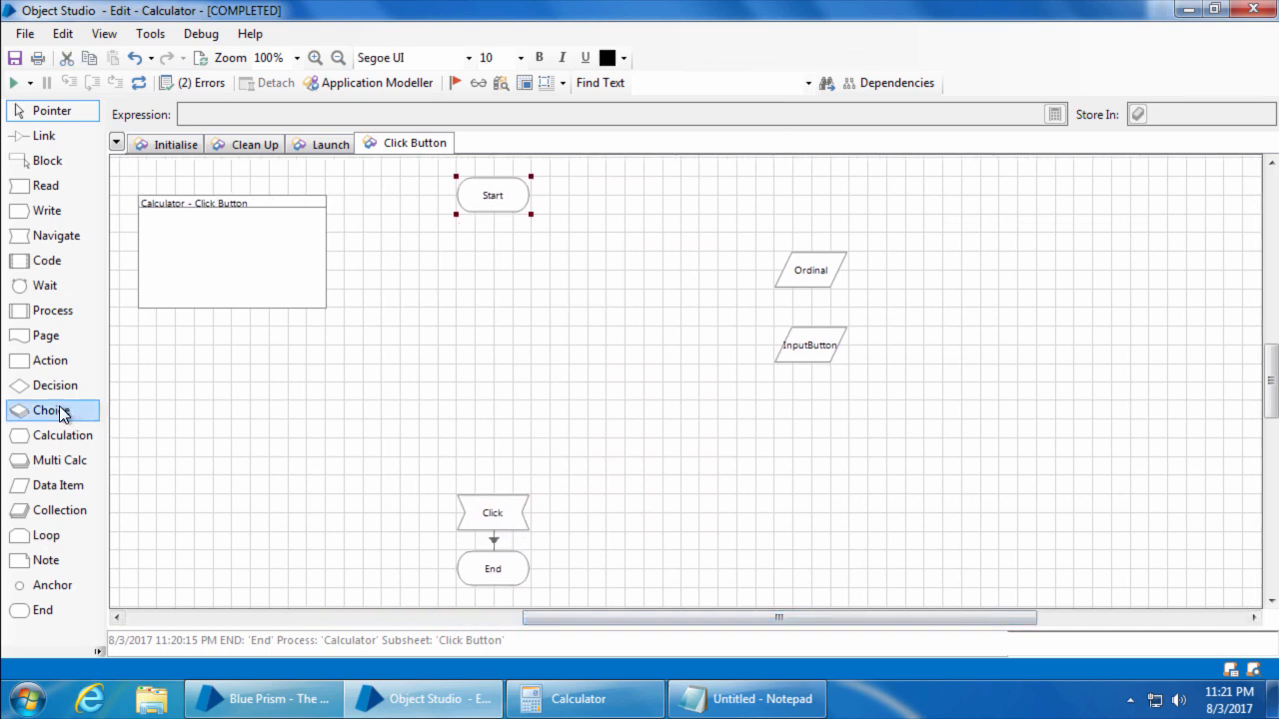
- Insert a Choice stage below Start with its Otherwise end just above Click
{"action": "mouse_move", "coordinate": [51, 410]}
{"action": "left_mouse_down"}
{"action": "mouse_move", "coordinate": [433, 256]}
{"action": "mouse_move", "coordinate": [507, 256]}
{"action": "left_mouse_up"}
{"action": "left_click_drag", "start_coordinate": [499, 311], "coordinate": [499, 456]}
{"action": "double_click", "coordinate": [490, 260]}
{"action": "type", "text": "ButtonChoice"}
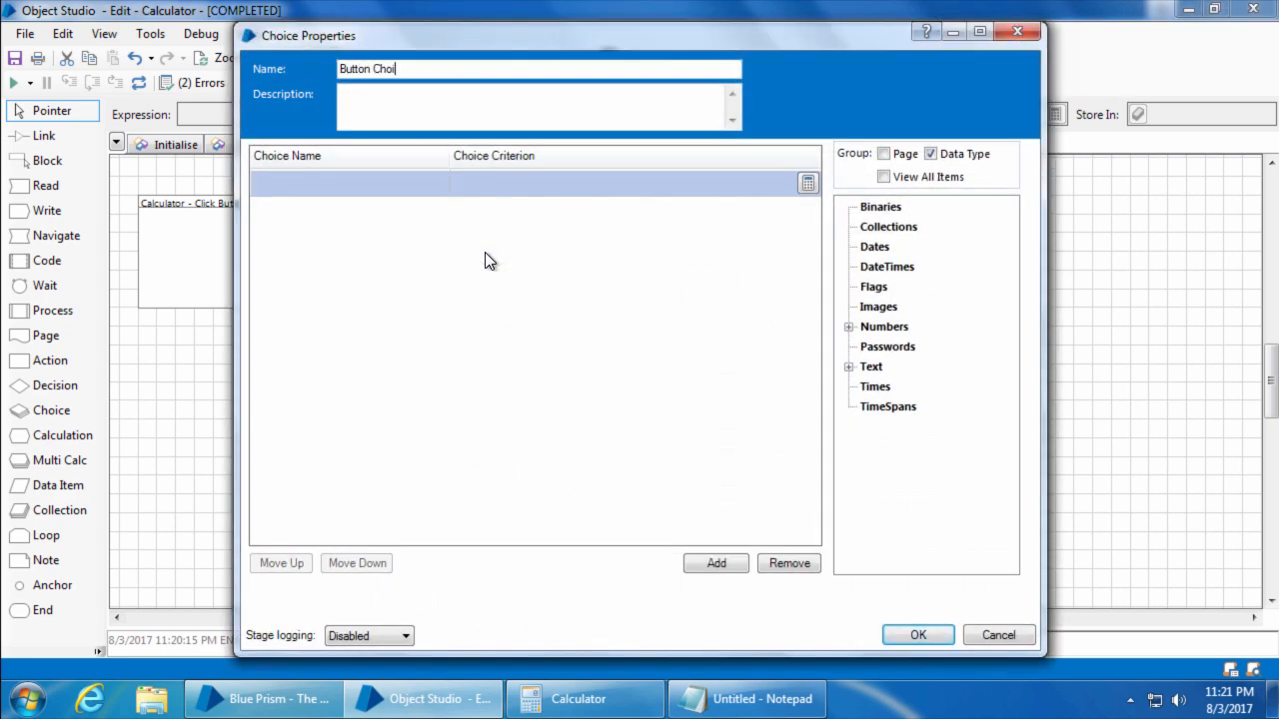
- Name the stage Button Choice and add a Button1 choice with an [InputButton] criterion for 1
{"action": "left_click", "coordinate": [321, 178]}
{"action": "type", "text": "Button1"}
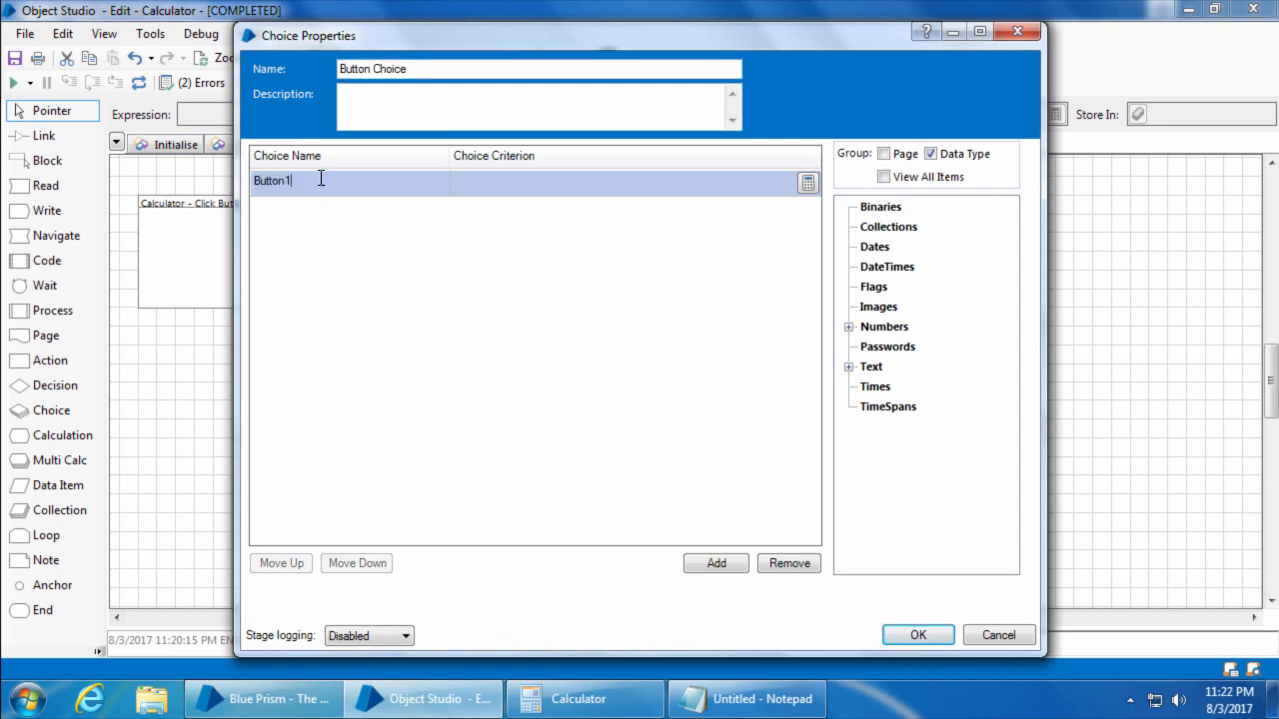
{"action": "left_click", "coordinate": [849, 367]}
{"action": "left_click", "coordinate": [875, 407]}
{"action": "left_click_drag", "start_coordinate": [911, 386], "coordinate": [619, 182]}
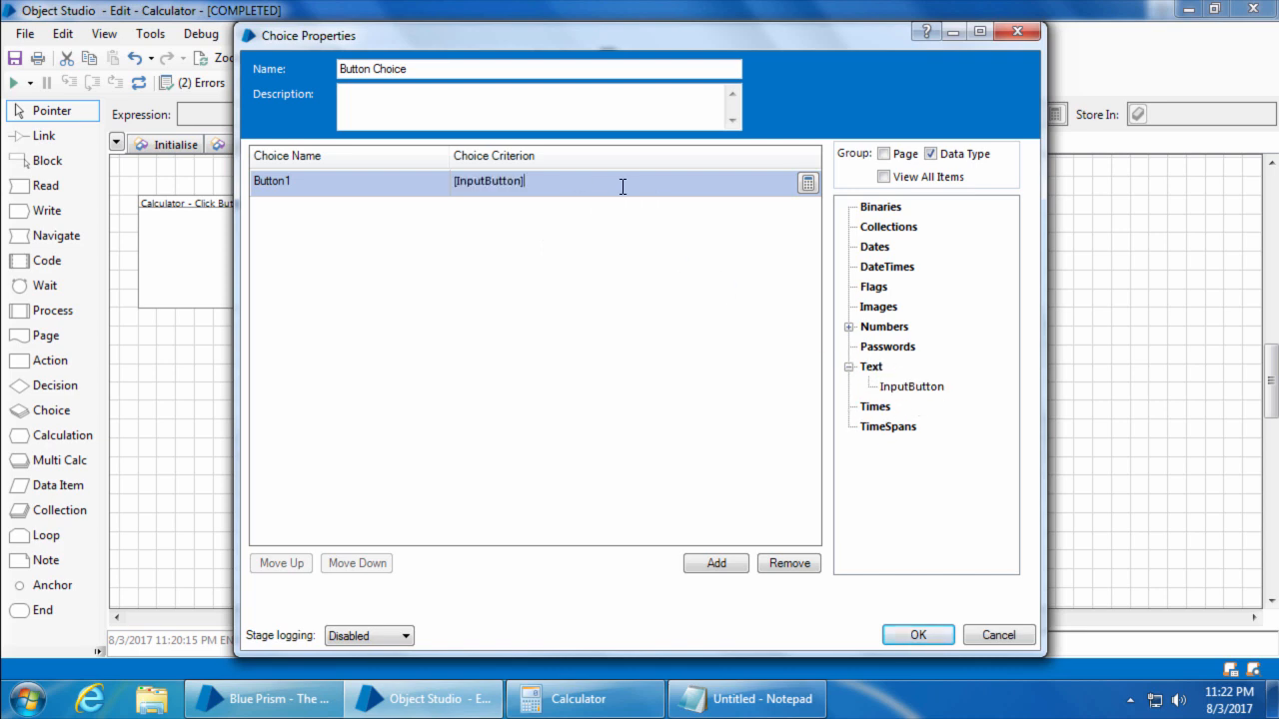
{"action": "type", "text": "=\"1\""}
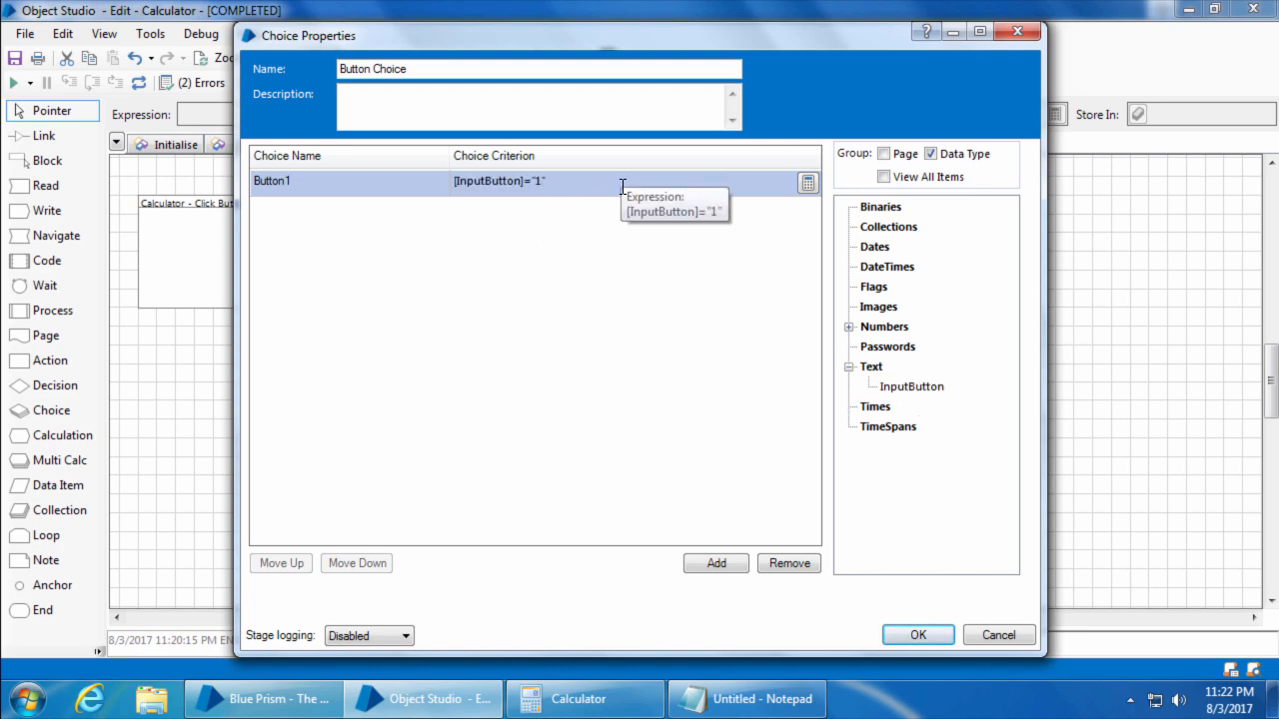
- Add a Button2 choice row with the criterion copied and changed to 2
{"action": "left_click", "coordinate": [716, 563]}
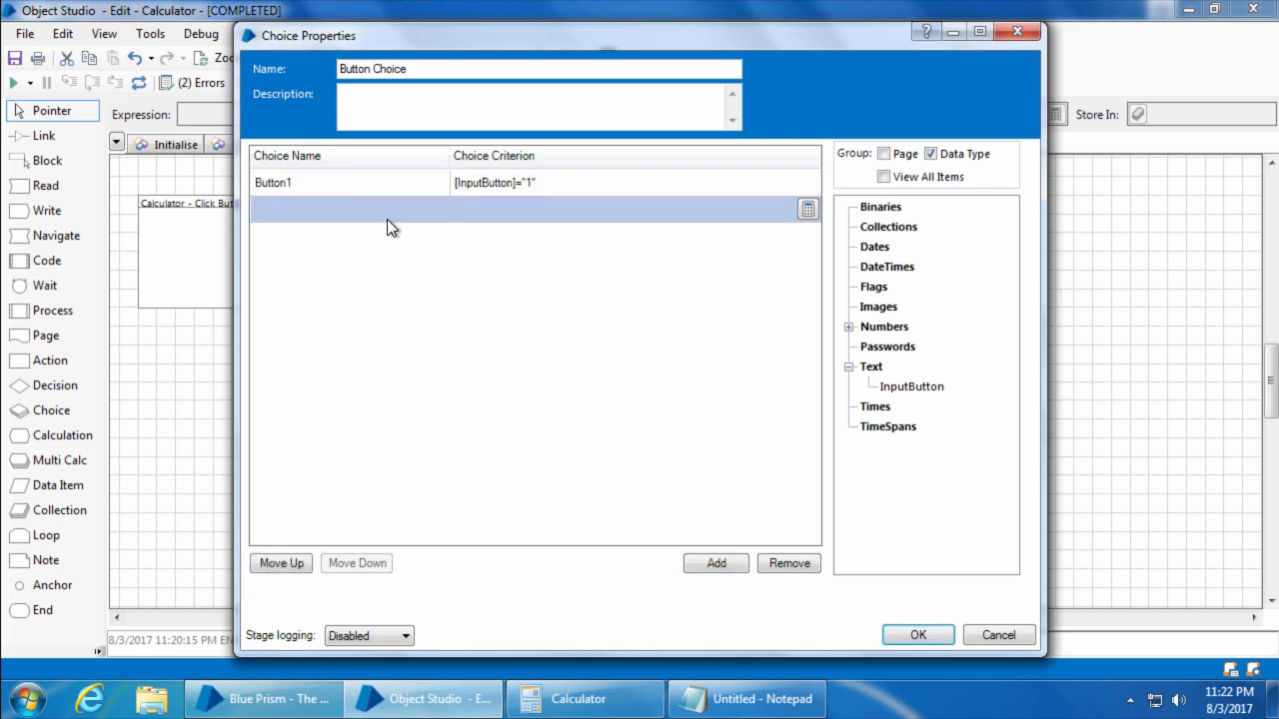
{"action": "type", "text": "Button2"}
{"action": "left_click", "coordinate": [459, 208]}
{"action": "left_click", "coordinate": [516, 187]}
{"action": "left_click", "coordinate": [516, 212]}
{"action": "type", "text": "[InputButton]=\"1\""}
{"action": "key", "text": "BackSpace"}
{"action": "key", "text": "BackSpace"}
{"action": "type", "text": "2"}
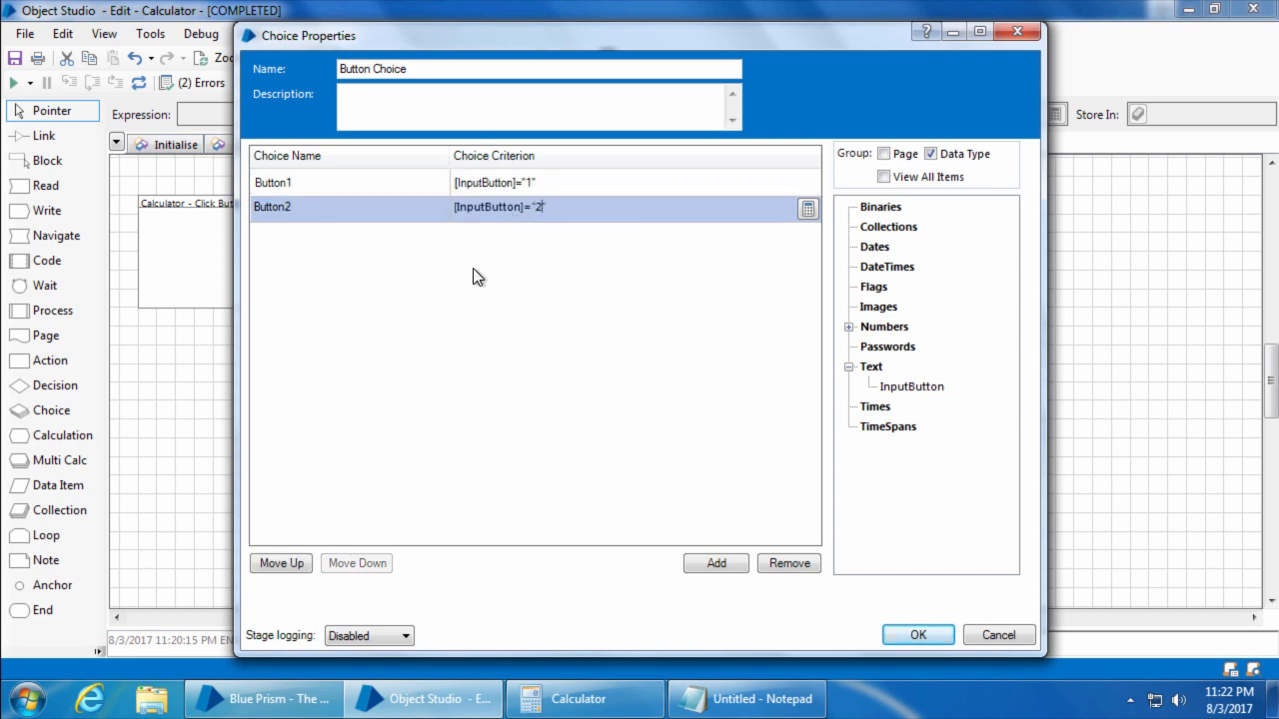
- Add a ButtonPlus choice row with the criterion changed to +
{"action": "left_click", "coordinate": [715, 563]}
{"action": "left_click", "coordinate": [353, 235]}
{"action": "type", "text": "ButtonPlus"}
{"action": "left_click", "coordinate": [518, 233]}
{"action": "type", "text": "[InputButton]=\"2\""}
{"action": "key", "text": "BackSpace"}
{"action": "type", "text": "\""}
- Add a ButtonEquals choice row with the criterion changed to = and confirm the choice
{"action": "left_click", "coordinate": [716, 564]}
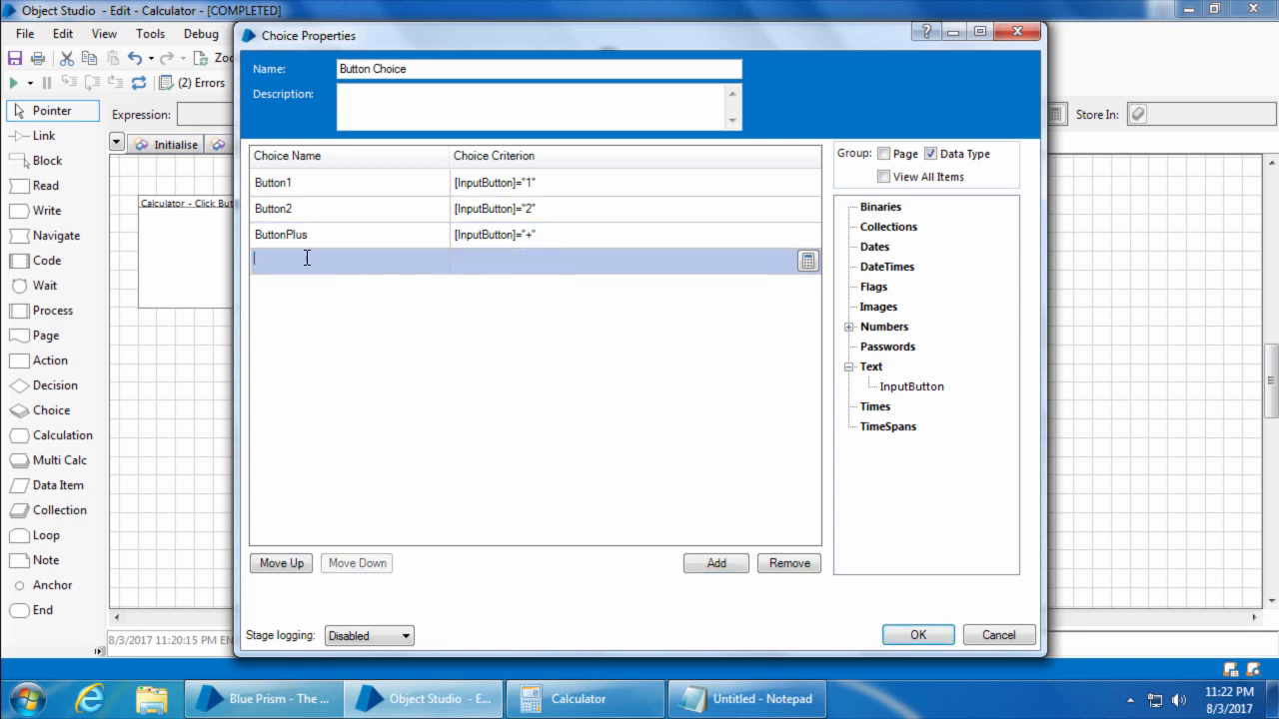
{"action": "left_click", "coordinate": [374, 268]}
{"action": "type", "text": "ButtonEquals"}
{"action": "left_click", "coordinate": [518, 232]}
{"action": "key", "text": "ctrl+c"}
{"action": "left_click", "coordinate": [526, 260]}
{"action": "key", "text": "ctrl+v"}
{"action": "key", "text": "BackSpace"}
{"action": "type", "text": "="}
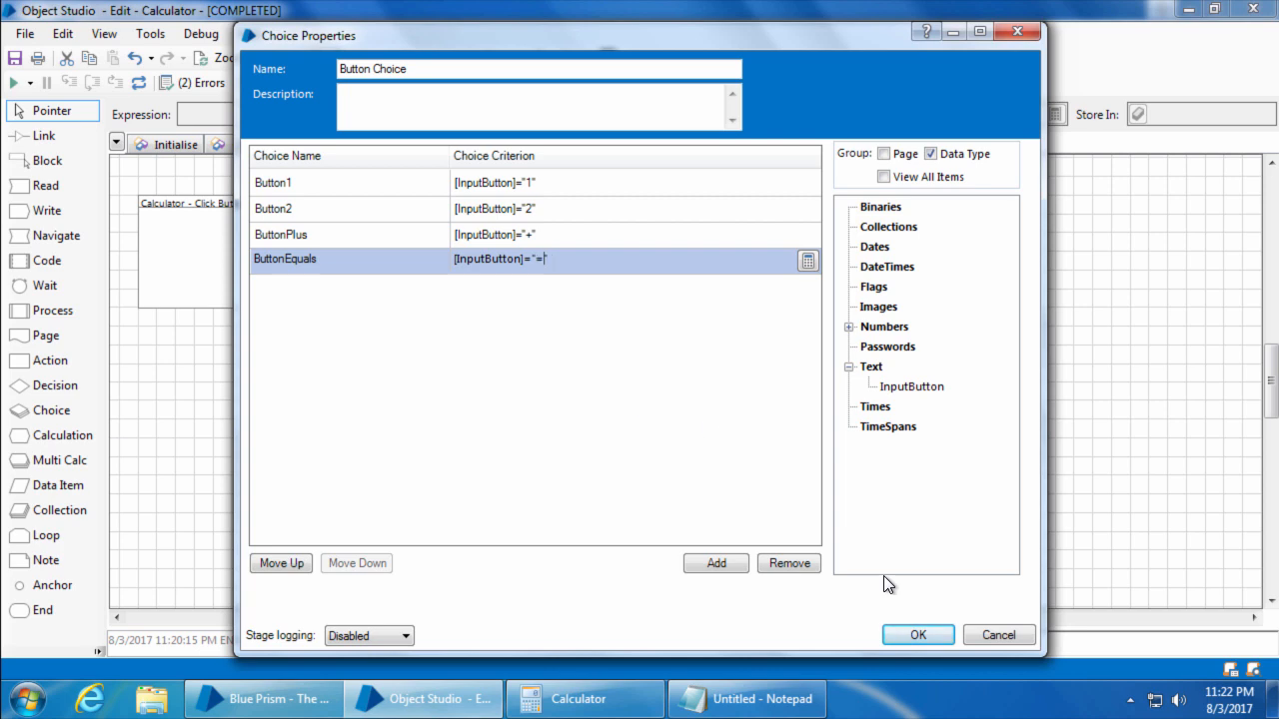
{"action": "type", "text": "\""}
{"action": "left_click", "coordinate": [917, 635]}
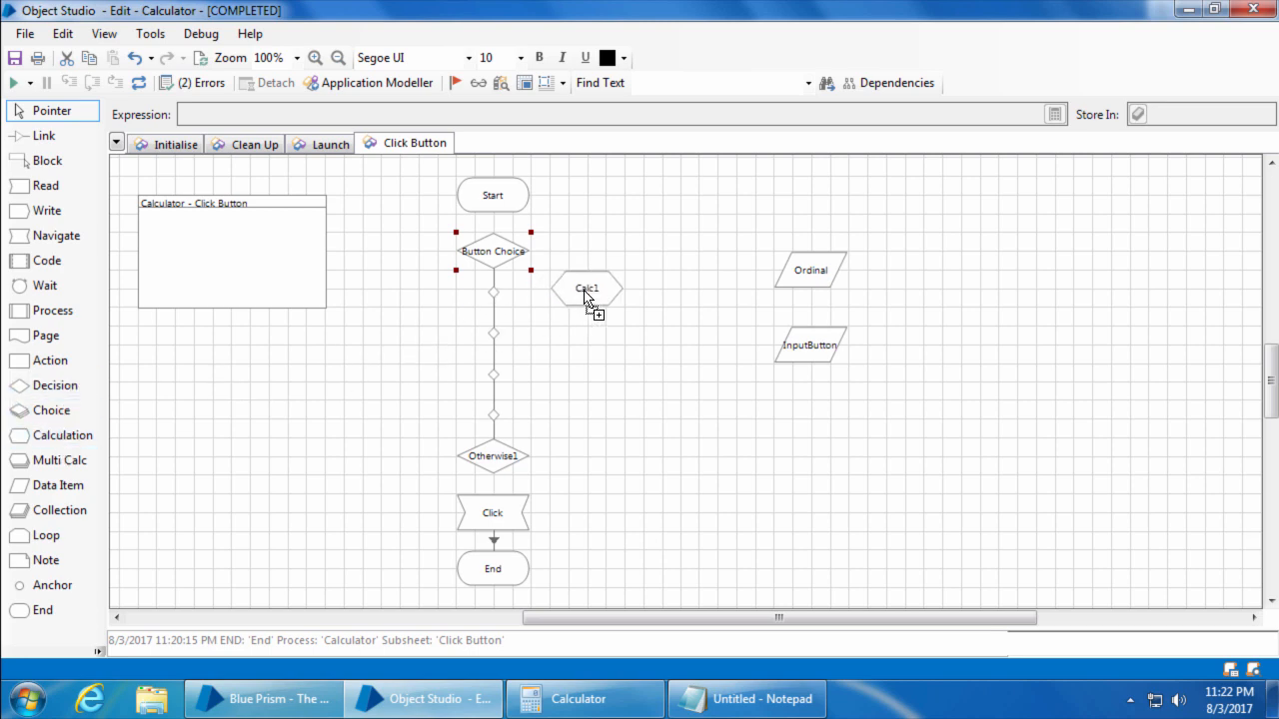
- Add a Button1Ordinal calculation stage with expression 5 stored in Ordinal
{"action": "mouse_move", "coordinate": [58, 438]}
{"action": "left_mouse_down"}
{"action": "mouse_move", "coordinate": [634, 287]}
{"action": "mouse_move", "coordinate": [667, 299]}
{"action": "left_mouse_up"}
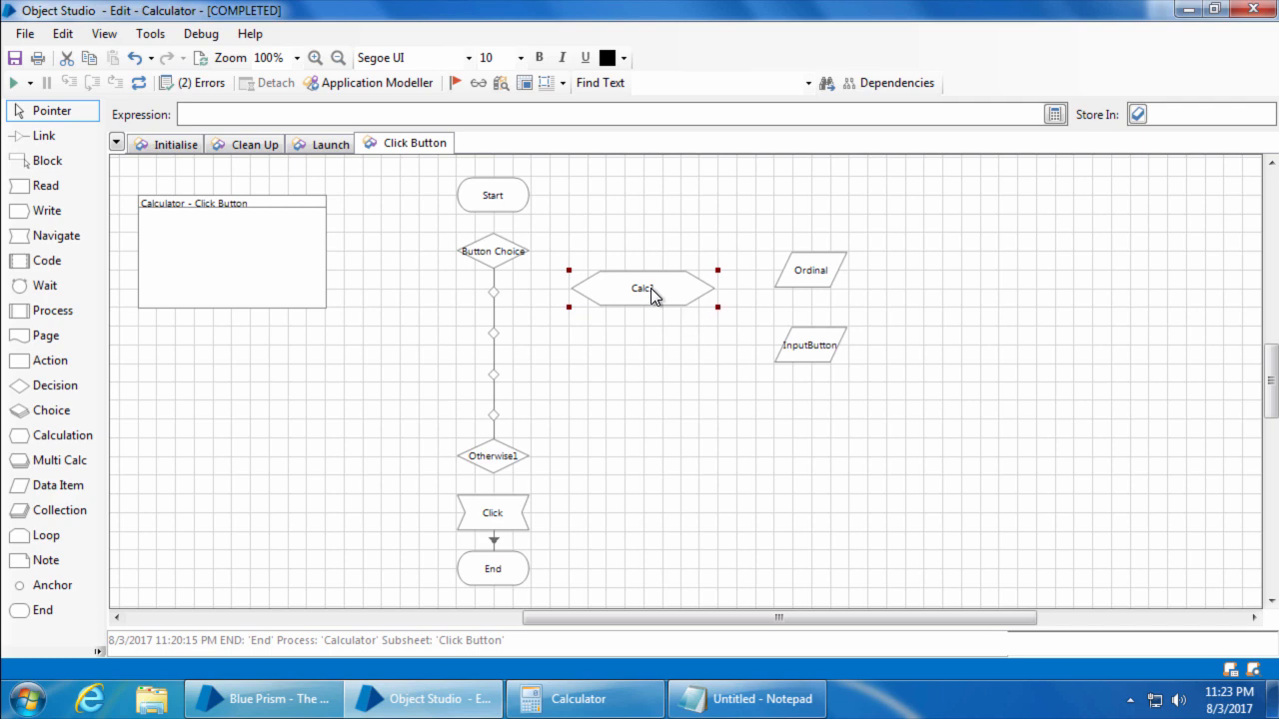
{"action": "left_click", "coordinate": [43, 136]}
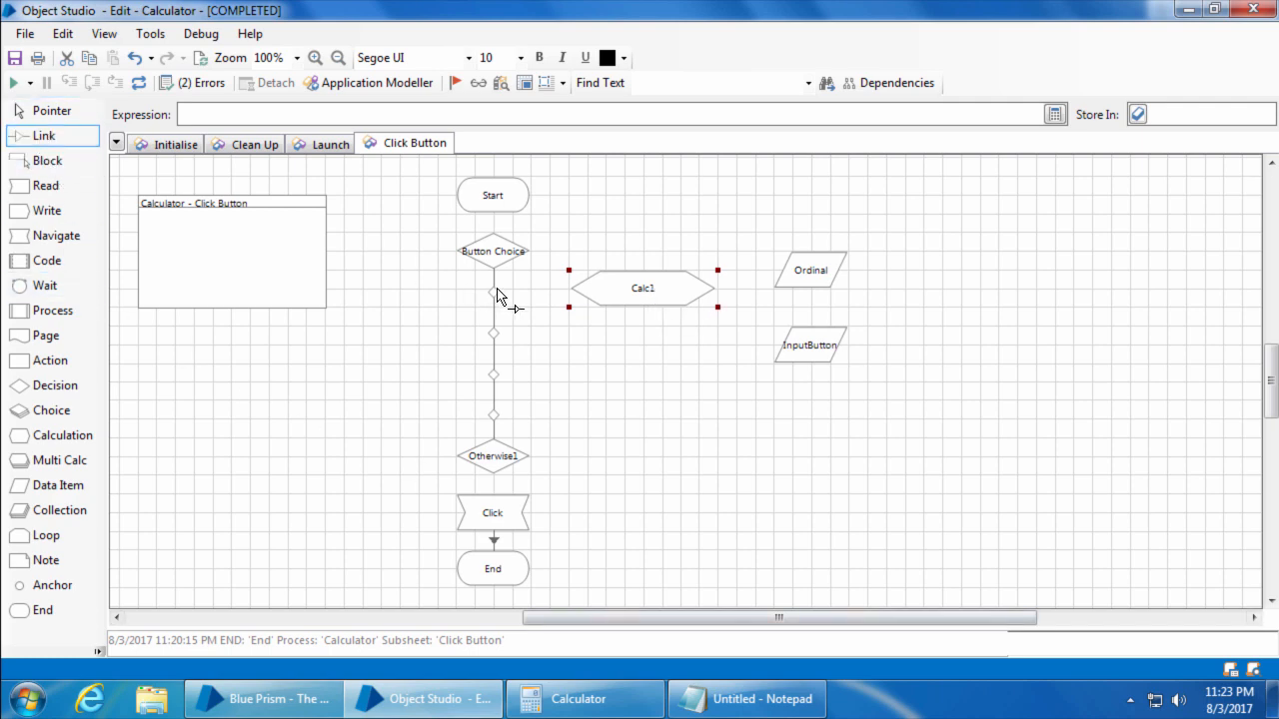
{"action": "double_click", "coordinate": [640, 291]}
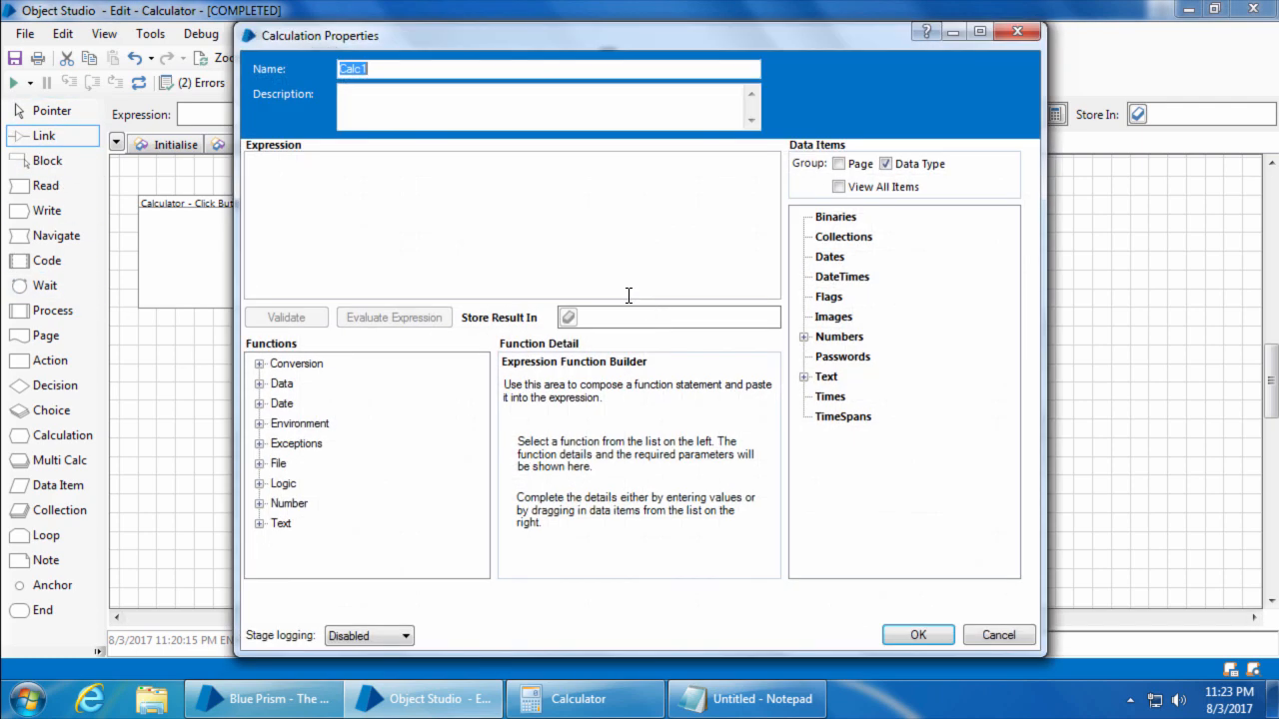
{"action": "type", "text": "Button1Ordinal"}
{"action": "left_click", "coordinate": [747, 224]}
{"action": "type", "text": "5"}
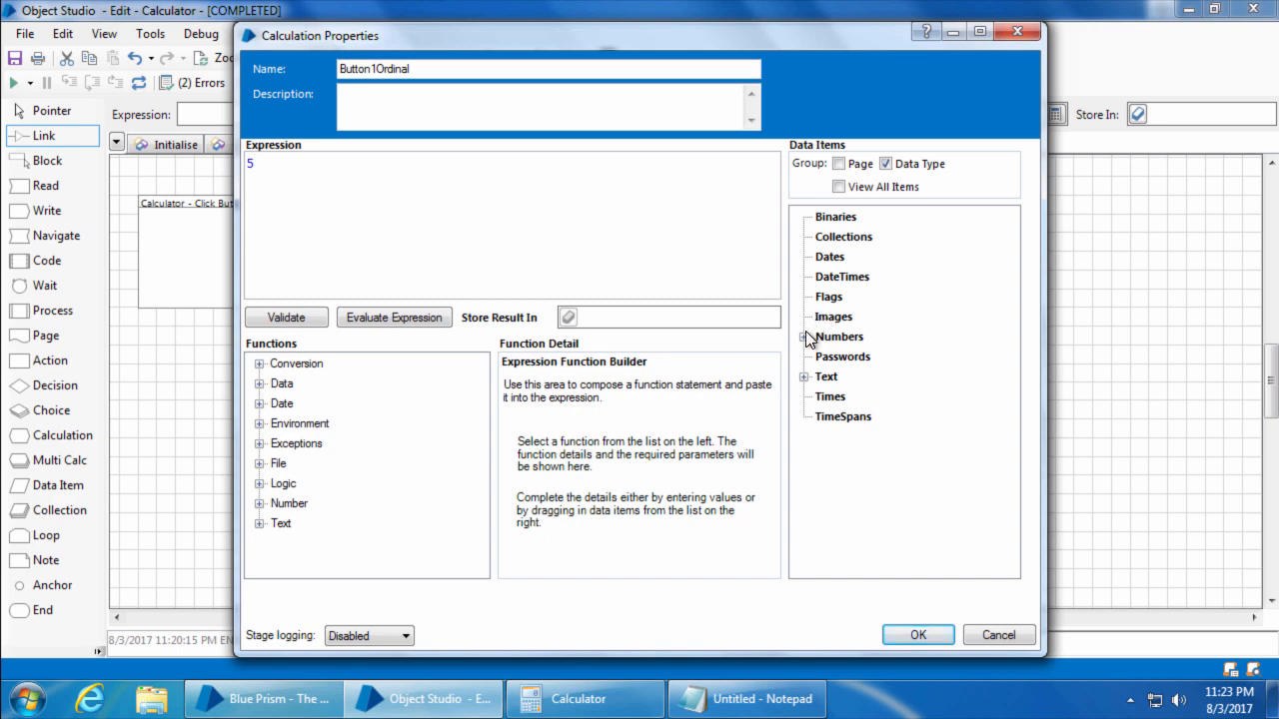
{"action": "left_click", "coordinate": [805, 336]}
{"action": "left_click_drag", "start_coordinate": [851, 357], "coordinate": [639, 317]}
{"action": "left_click", "coordinate": [916, 635]}
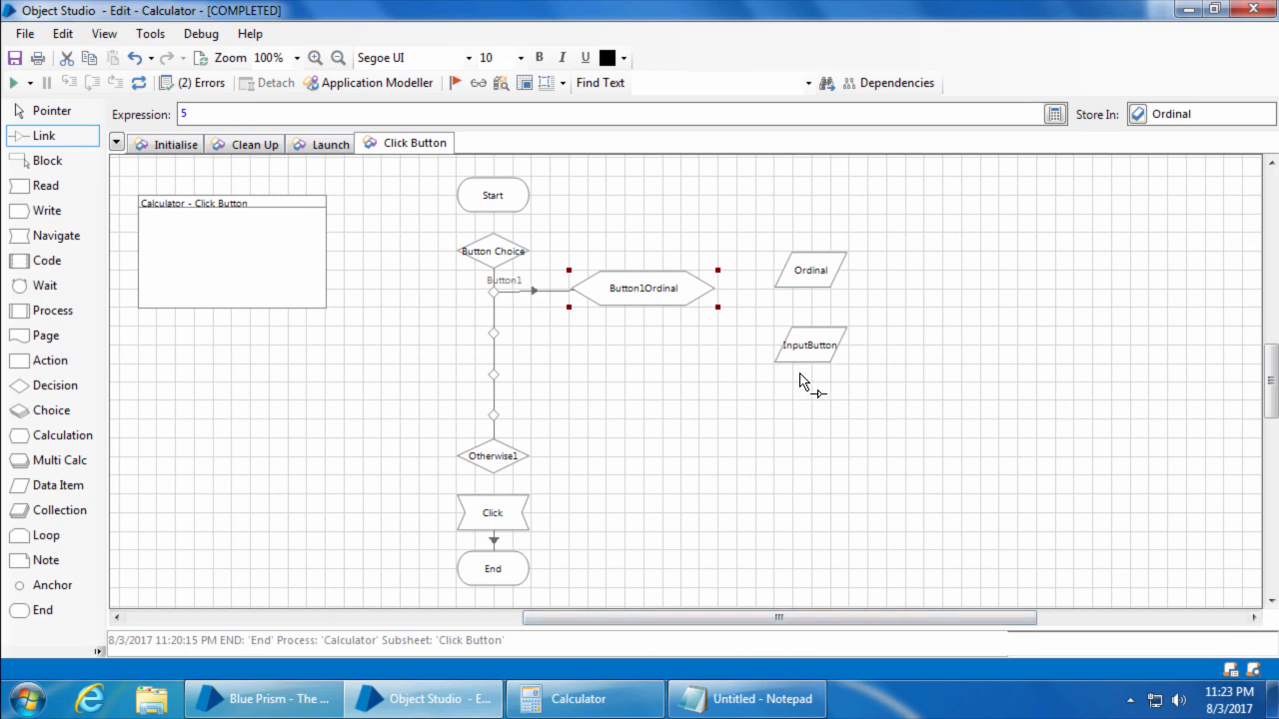
- Move the Ordinal and InputButton data items further right on the canvas
{"action": "left_click", "coordinate": [52, 110]}
{"action": "mouse_move", "coordinate": [764, 230]}
{"action": "left_mouse_down"}
{"action": "mouse_move", "coordinate": [814, 368]}
{"action": "mouse_move", "coordinate": [983, 354]}
{"action": "left_mouse_up"}
{"action": "mouse_move", "coordinate": [624, 289]}
{"action": "left_mouse_down"}
{"action": "mouse_move", "coordinate": [628, 310]}
{"action": "mouse_move", "coordinate": [643, 291]}
{"action": "left_mouse_up"}
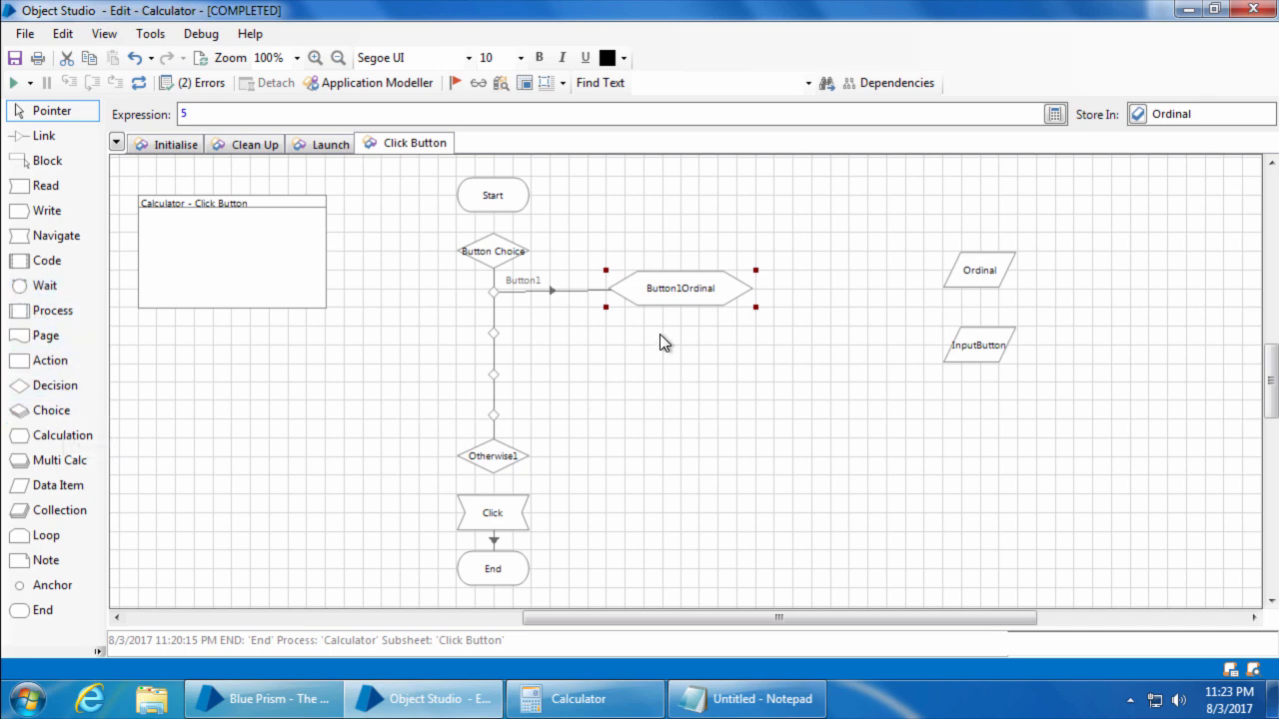
- Duplicate Button1Ordinal as Button2Ordinal on the Button2 branch, storing 11 in Ordinal
{"action": "key", "text": "ctrl+c"}
{"action": "key", "text": "ctrl+v"}
{"action": "left_click", "coordinate": [698, 346]}
{"action": "left_click", "coordinate": [43, 136]}
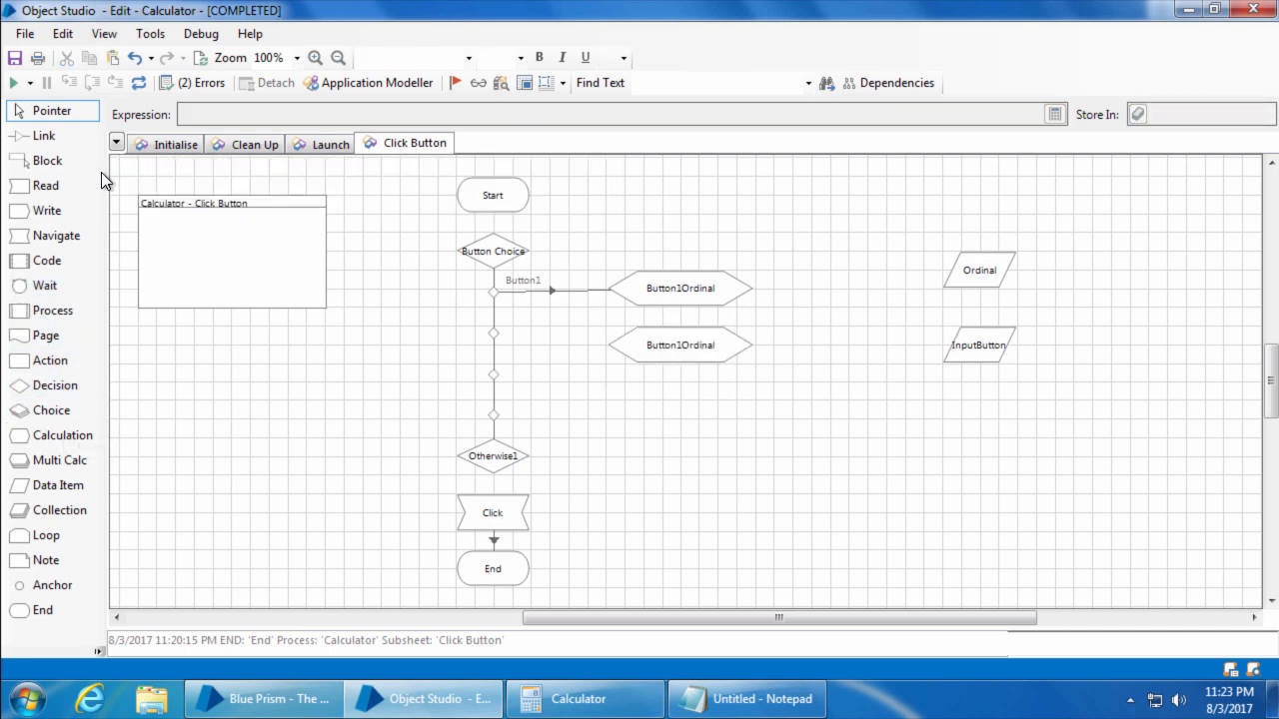
{"action": "left_click_drag", "start_coordinate": [492, 332], "coordinate": [650, 345]}
{"action": "left_click_drag", "start_coordinate": [492, 204], "coordinate": [493, 245]}
{"action": "double_click", "coordinate": [683, 362]}
{"action": "key", "text": "End"}
{"action": "key", "text": "Left"}
{"action": "key", "text": "Left"}
{"action": "key", "text": "BackSpace"}
{"action": "type", "text": "2"}
{"action": "left_click", "coordinate": [759, 698]}
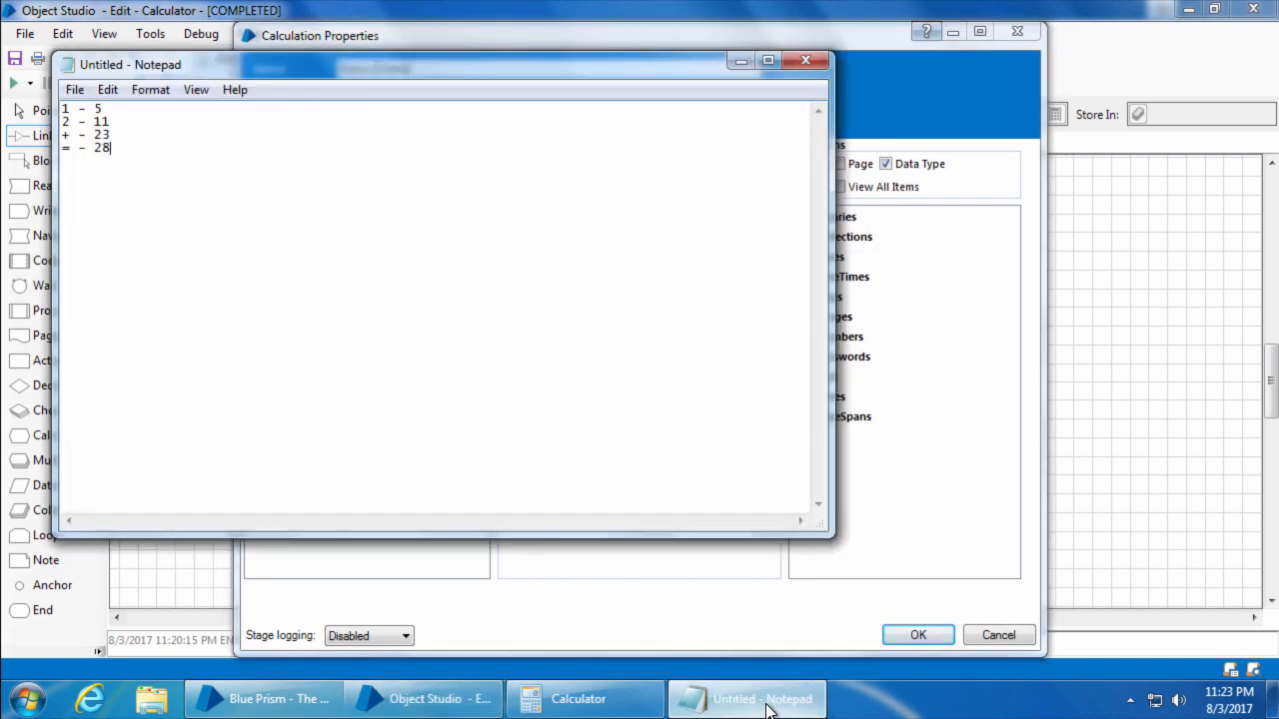
{"action": "left_click", "coordinate": [299, 200]}
{"action": "type", "text": "5"}
{"action": "key", "text": "BackSpace"}
{"action": "type", "text": "11"}
{"action": "left_click", "coordinate": [918, 635]}
- Duplicate it again as ButtonPlusOrdinal on the ButtonPlus branch, storing 23 in Ordinal
{"action": "left_click", "coordinate": [496, 340]}
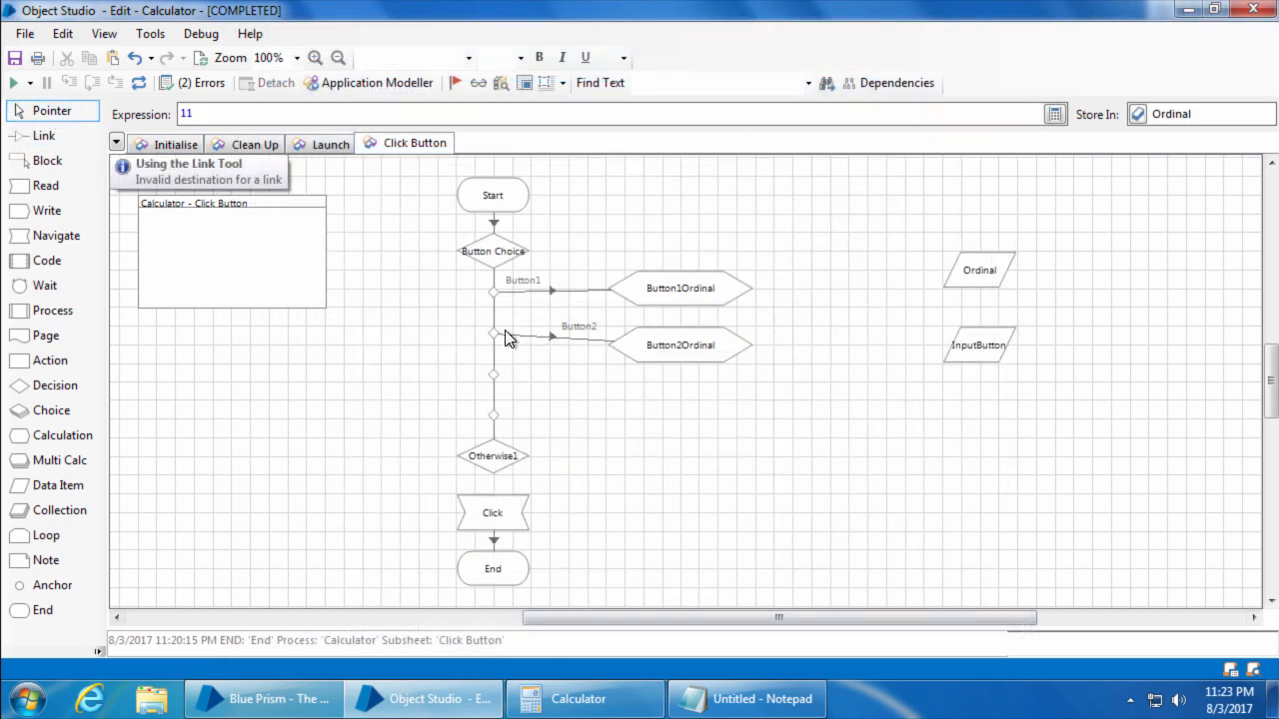
{"action": "left_click", "coordinate": [493, 290]}
{"action": "left_click", "coordinate": [680, 345]}
{"action": "key", "text": "ctrl+c"}
{"action": "key", "text": "ctrl+v"}
{"action": "left_click", "coordinate": [681, 382]}
{"action": "left_click", "coordinate": [492, 380]}
{"action": "left_click_drag", "start_coordinate": [493, 380], "coordinate": [640, 381]}
{"action": "double_click", "coordinate": [680, 382]}
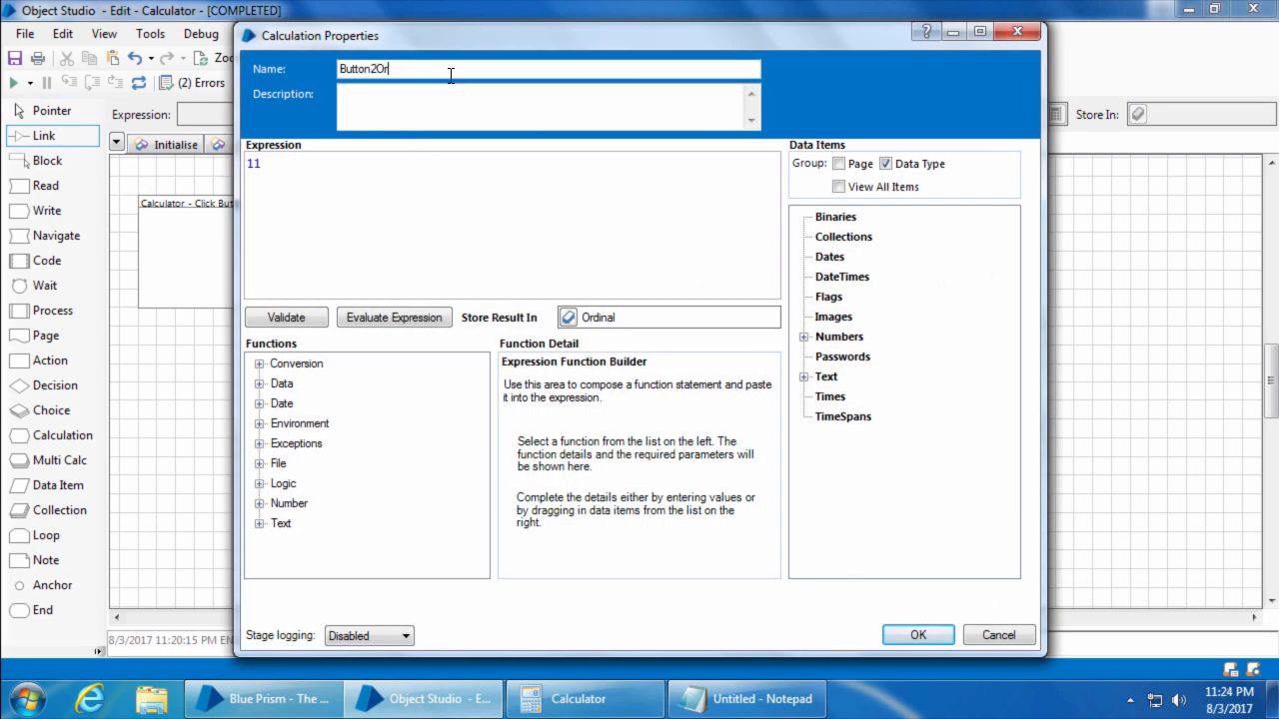
{"action": "type", "text": "Ordinal"}
{"action": "left_click", "coordinate": [747, 699]}
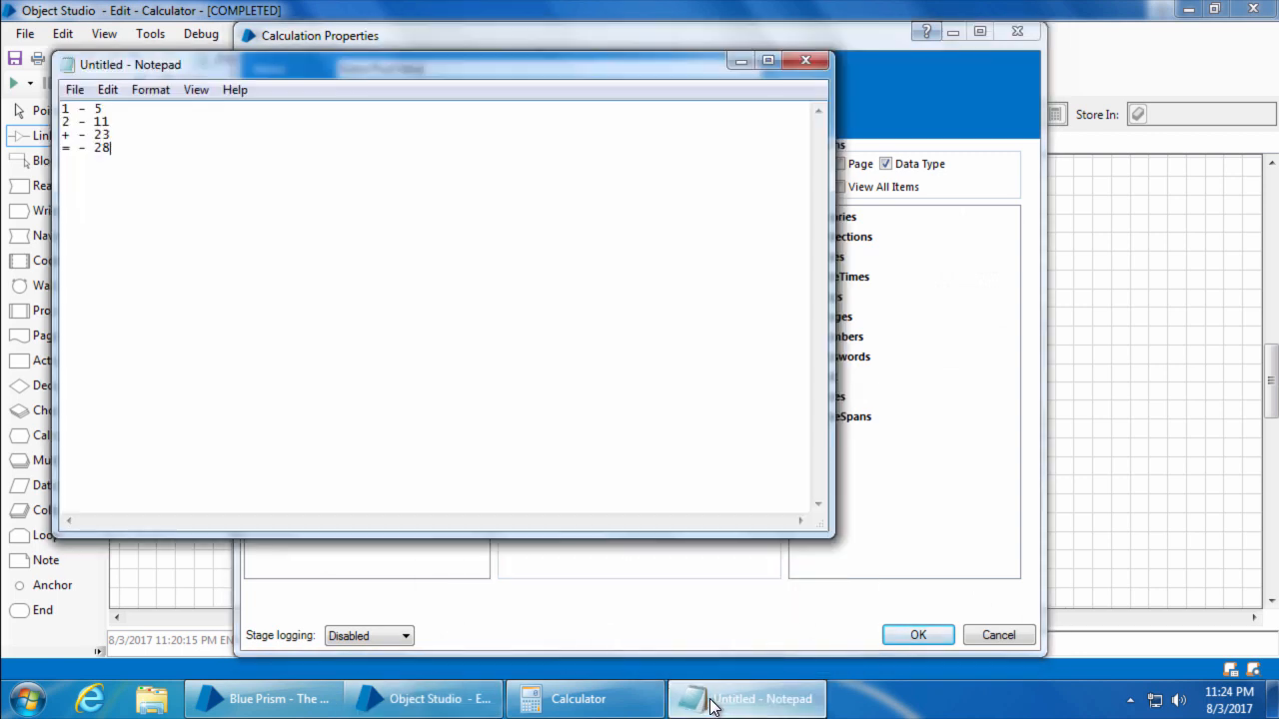
{"action": "left_click", "coordinate": [747, 698]}
{"action": "double_click", "coordinate": [254, 163]}
{"action": "type", "text": "23"}
{"action": "left_click", "coordinate": [916, 635]}
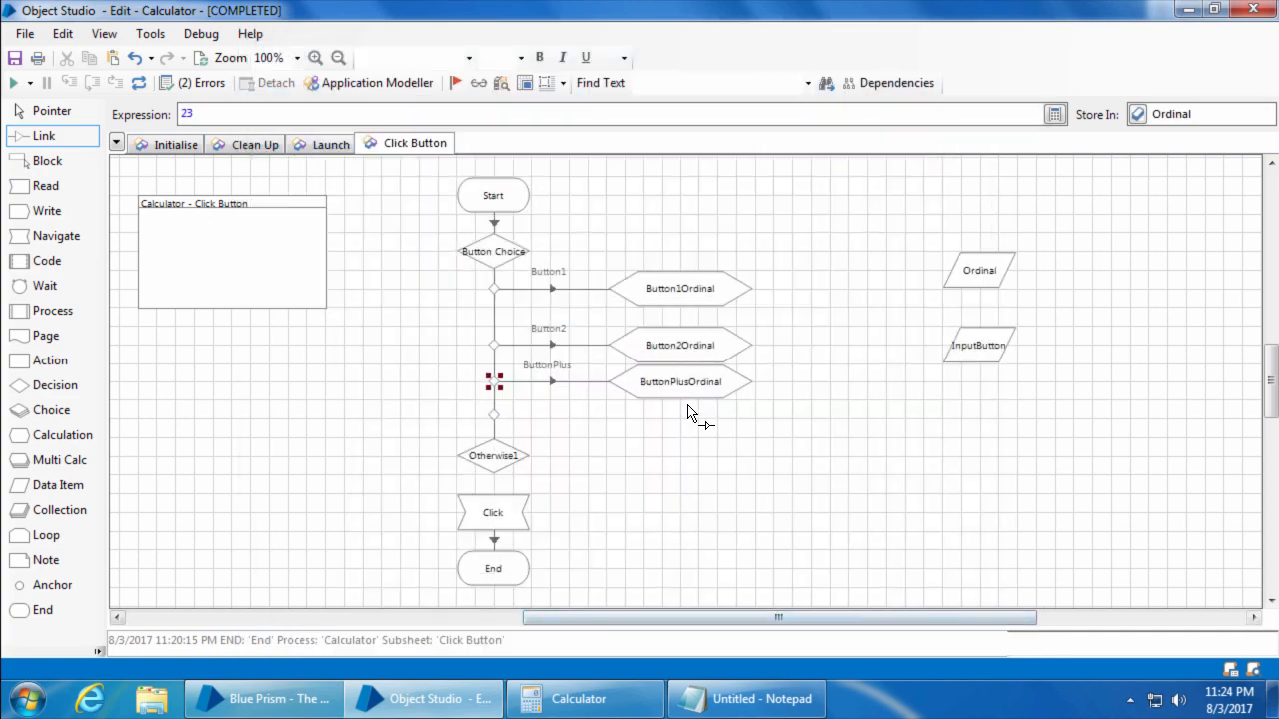
- Add ButtonEqualsOrdinal on the ButtonEquals branch, storing 28 in Ordinal
{"action": "left_click_drag", "start_coordinate": [680, 381], "coordinate": [680, 419]}
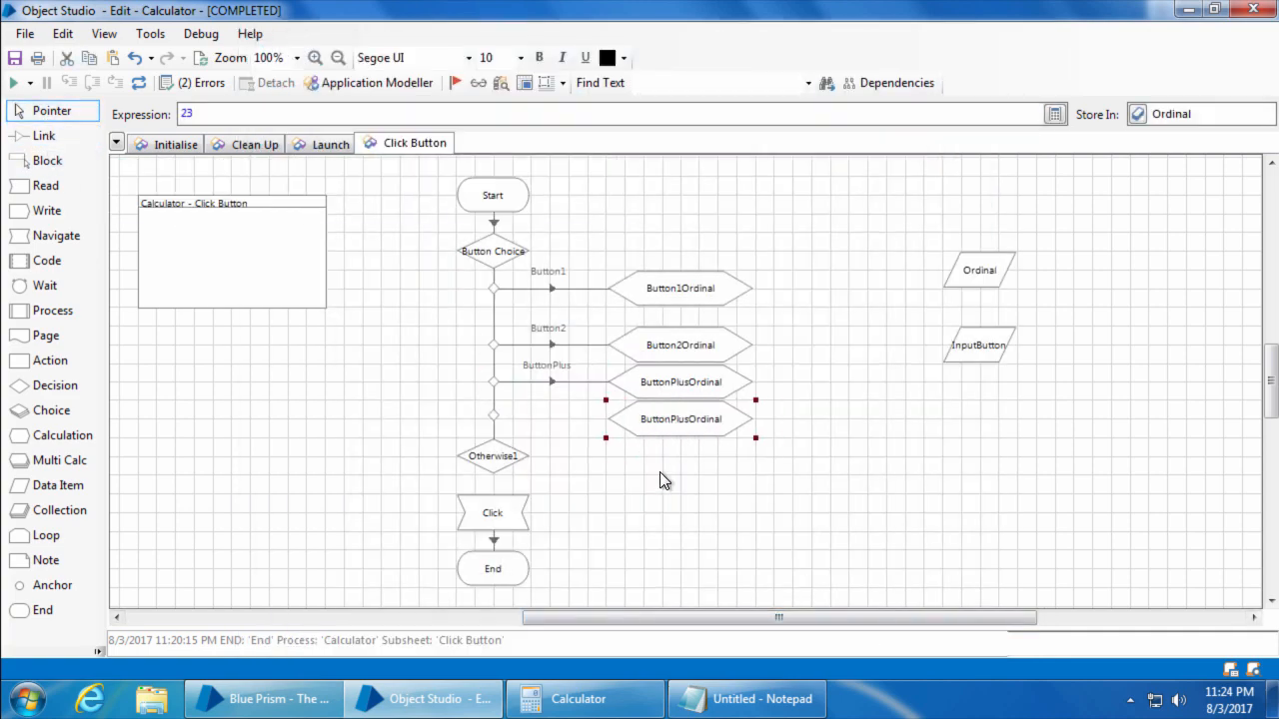
{"action": "left_click", "coordinate": [44, 135]}
{"action": "left_click_drag", "start_coordinate": [493, 415], "coordinate": [639, 419]}
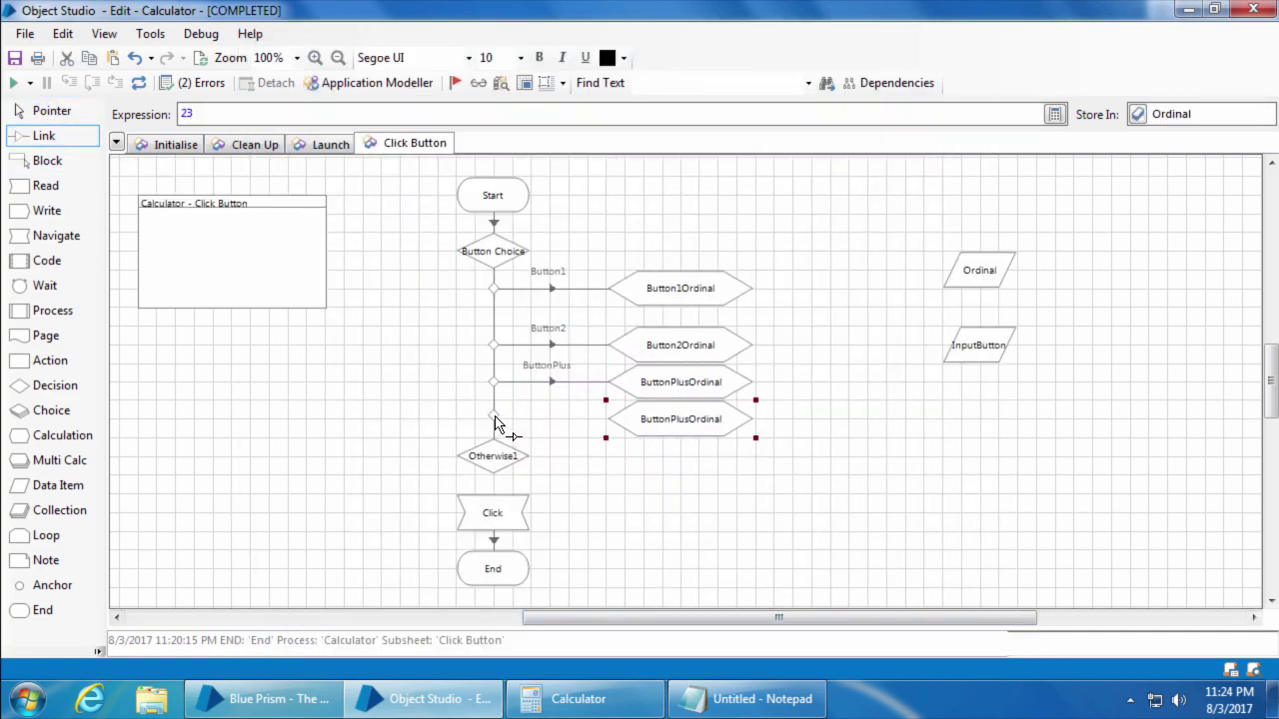
{"action": "double_click", "coordinate": [680, 418]}
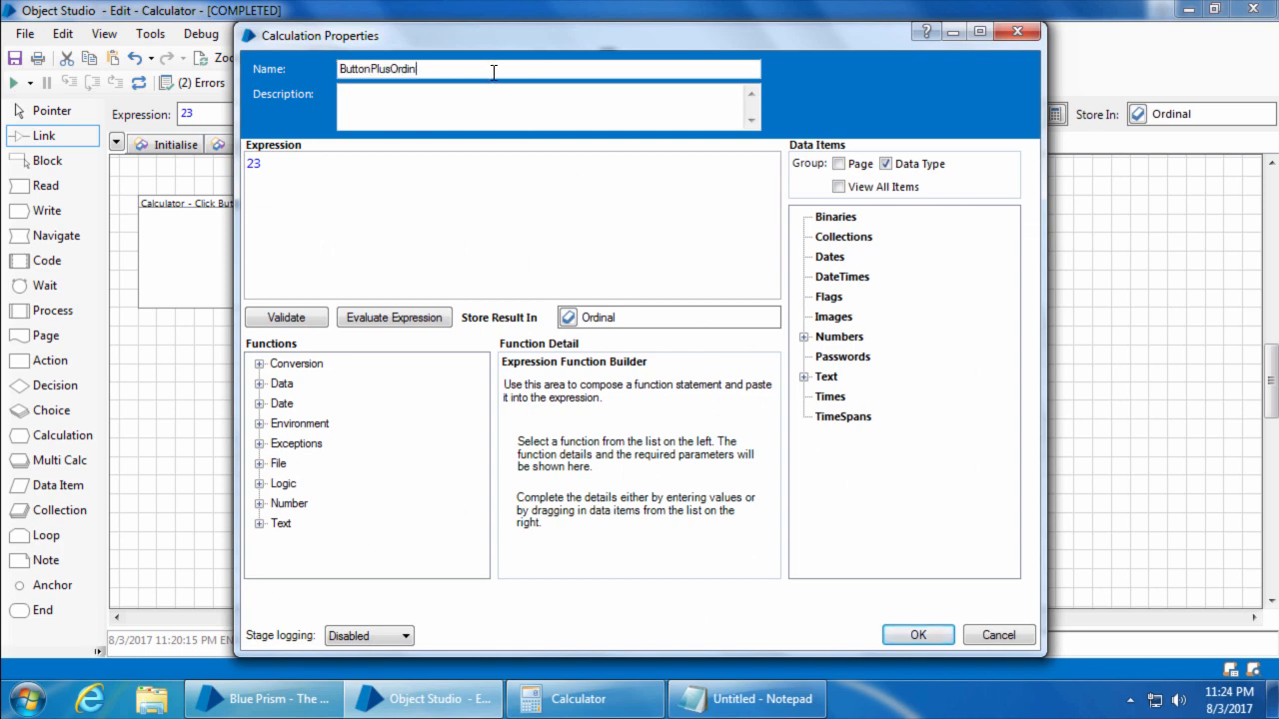
{"action": "key", "text": "BackSpace"}
{"action": "key", "text": "BackSpace"}
{"action": "key", "text": "BackSpace"}
{"action": "type", "text": "qualsOrdinal"}
{"action": "left_click", "coordinate": [514, 171]}
{"action": "key", "text": "BackSpace"}
{"action": "type", "text": "8"}
{"action": "left_click", "coordinate": [910, 638]}
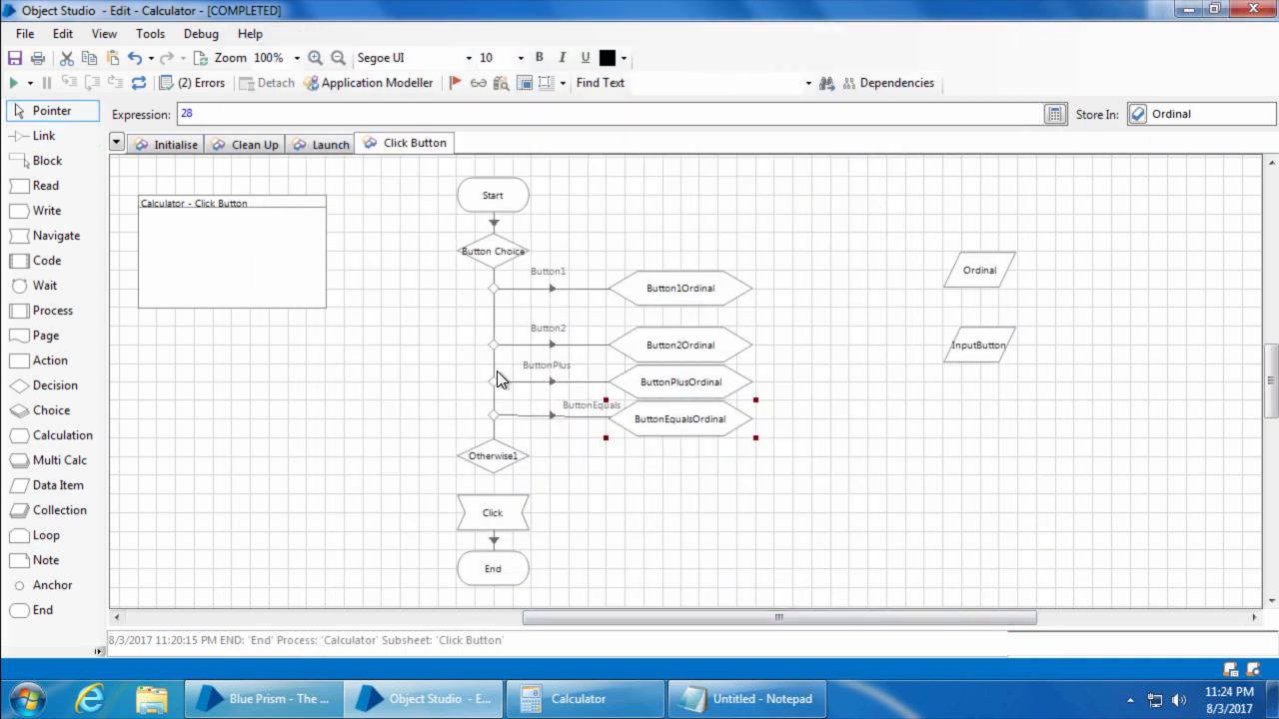
- Realign the four branches and their Ordinal calculations into evenly spaced rows
{"action": "left_click_drag", "start_coordinate": [493, 345], "coordinate": [494, 362]}
{"action": "left_click_drag", "start_coordinate": [679, 345], "coordinate": [679, 326]}
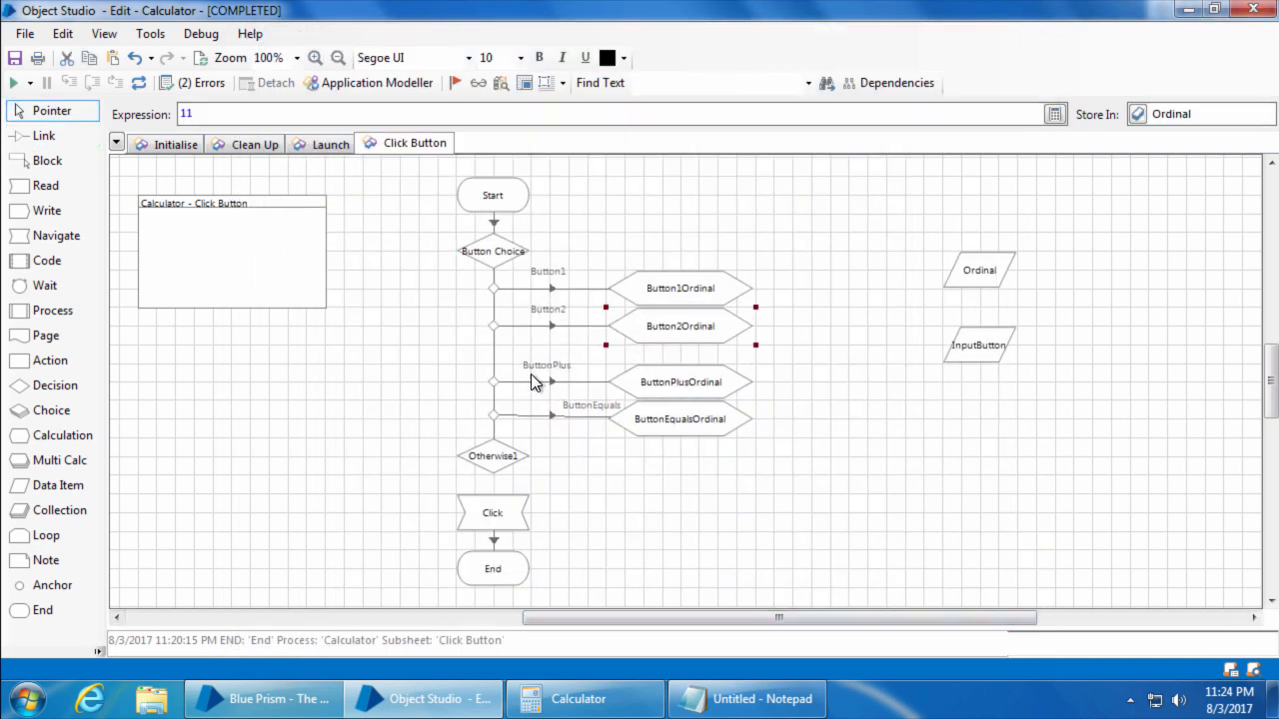
{"action": "left_click", "coordinate": [493, 363]}
{"action": "left_click_drag", "start_coordinate": [681, 381], "coordinate": [680, 363]}
{"action": "left_click_drag", "start_coordinate": [493, 414], "coordinate": [494, 399]}
{"action": "left_click_drag", "start_coordinate": [679, 419], "coordinate": [679, 400]}
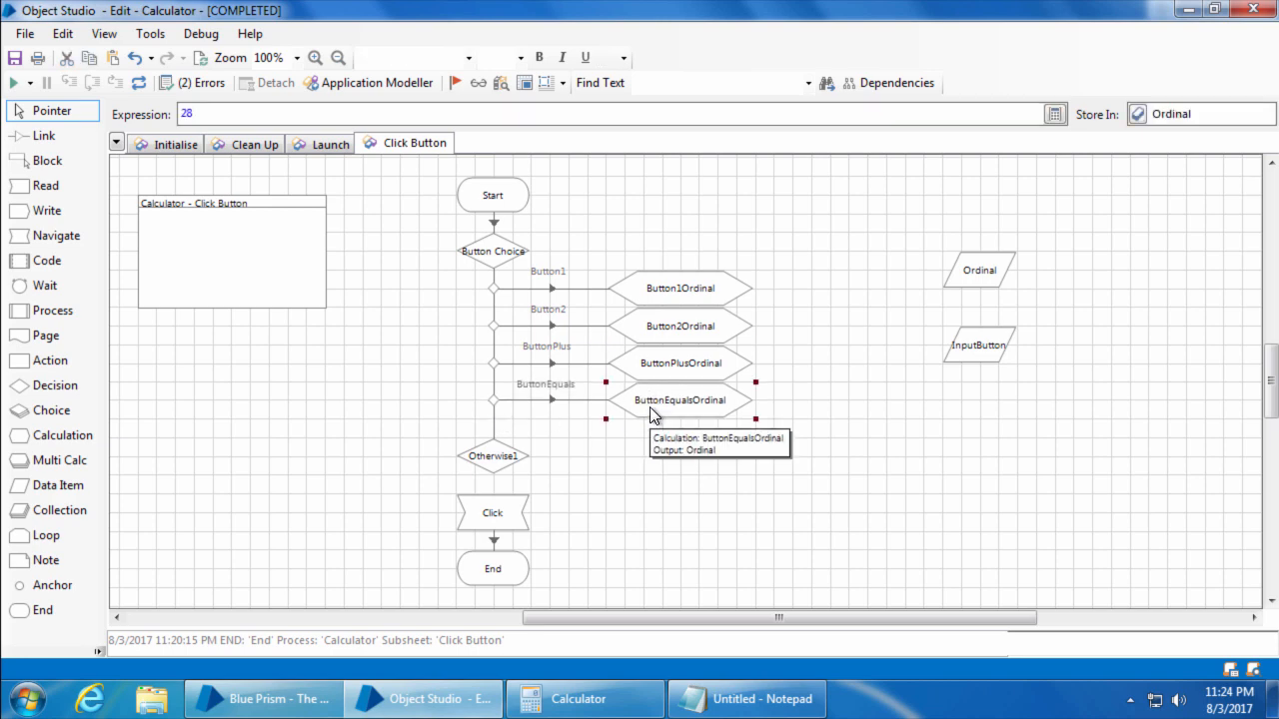
{"action": "left_click", "coordinate": [856, 347]}
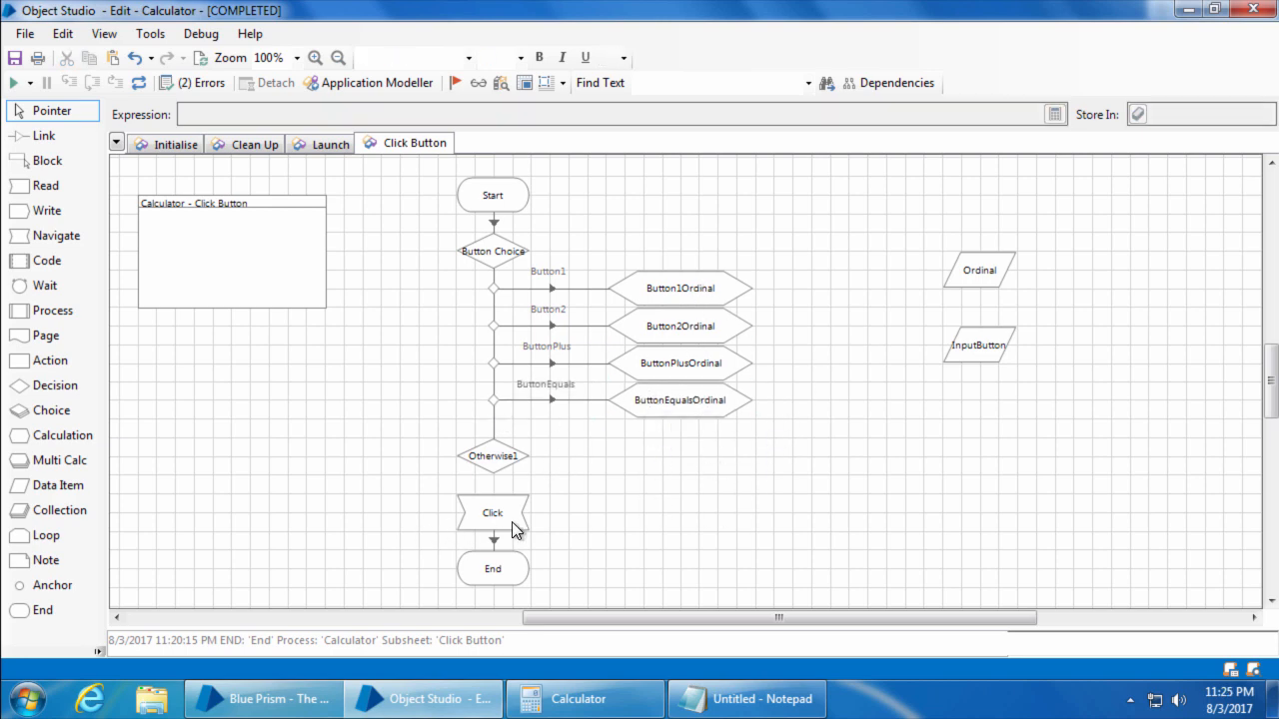
- Move Click and End right of the calculations, with Ordinal and InputButton further right
{"action": "left_click_drag", "start_coordinate": [420, 490], "coordinate": [565, 598]}
{"action": "left_click_drag", "start_coordinate": [518, 542], "coordinate": [883, 307]}
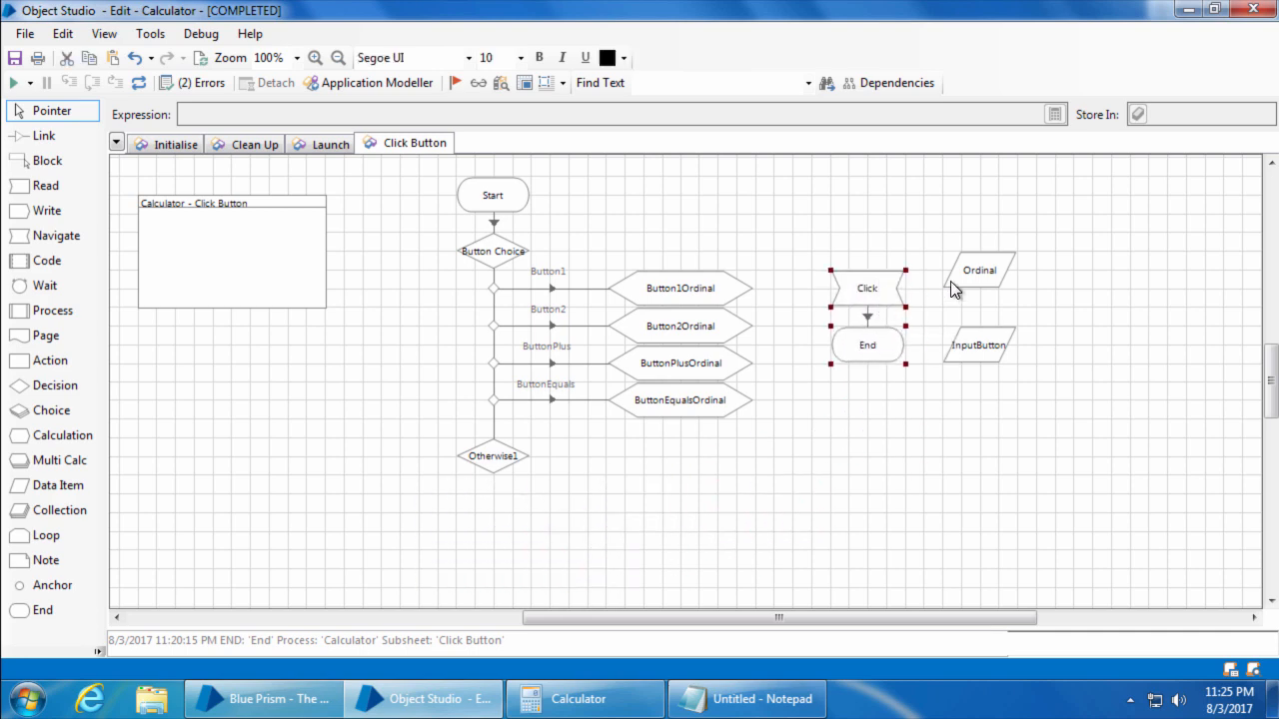
{"action": "mouse_move", "coordinate": [932, 228]}
{"action": "left_mouse_down"}
{"action": "mouse_move", "coordinate": [997, 367]}
{"action": "mouse_move", "coordinate": [1127, 346]}
{"action": "left_mouse_up"}
{"action": "left_click", "coordinate": [1040, 398]}
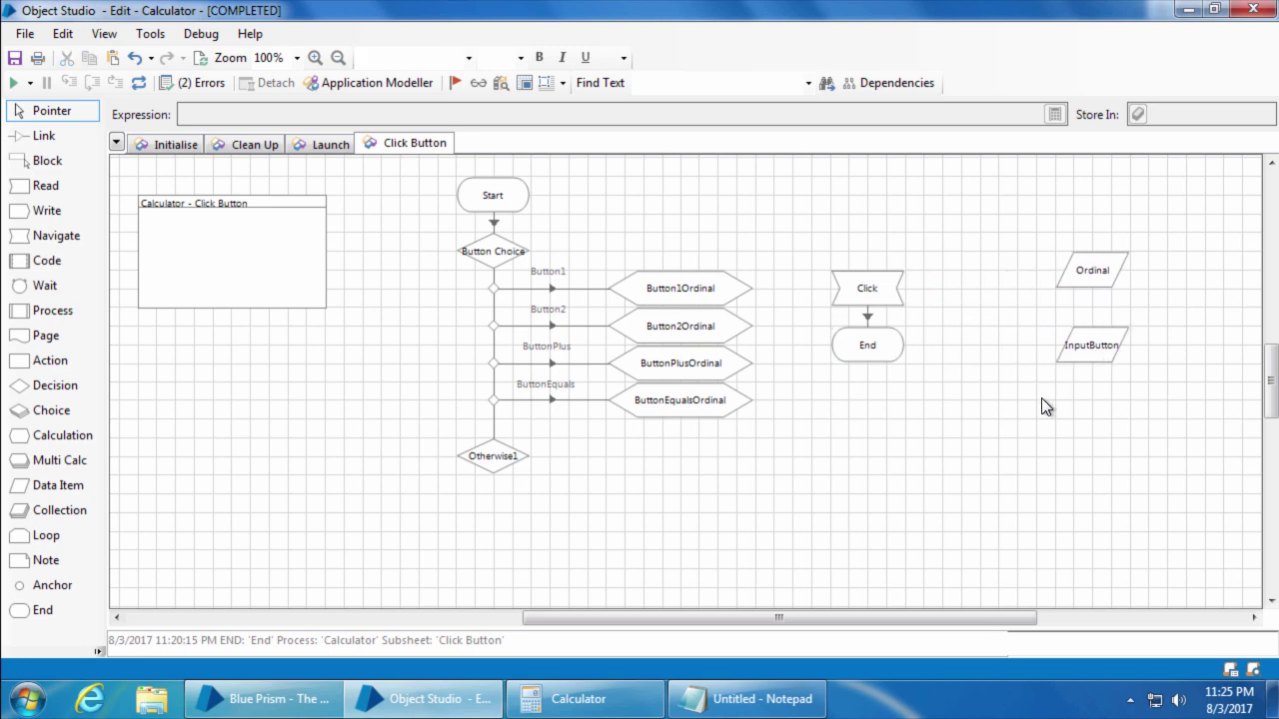
- Link Button1, Button2, ButtonPlus and ButtonEquals calculations into Click and centre Click/End
{"action": "left_click", "coordinate": [44, 136]}
{"action": "left_click_drag", "start_coordinate": [696, 302], "coordinate": [849, 289]}
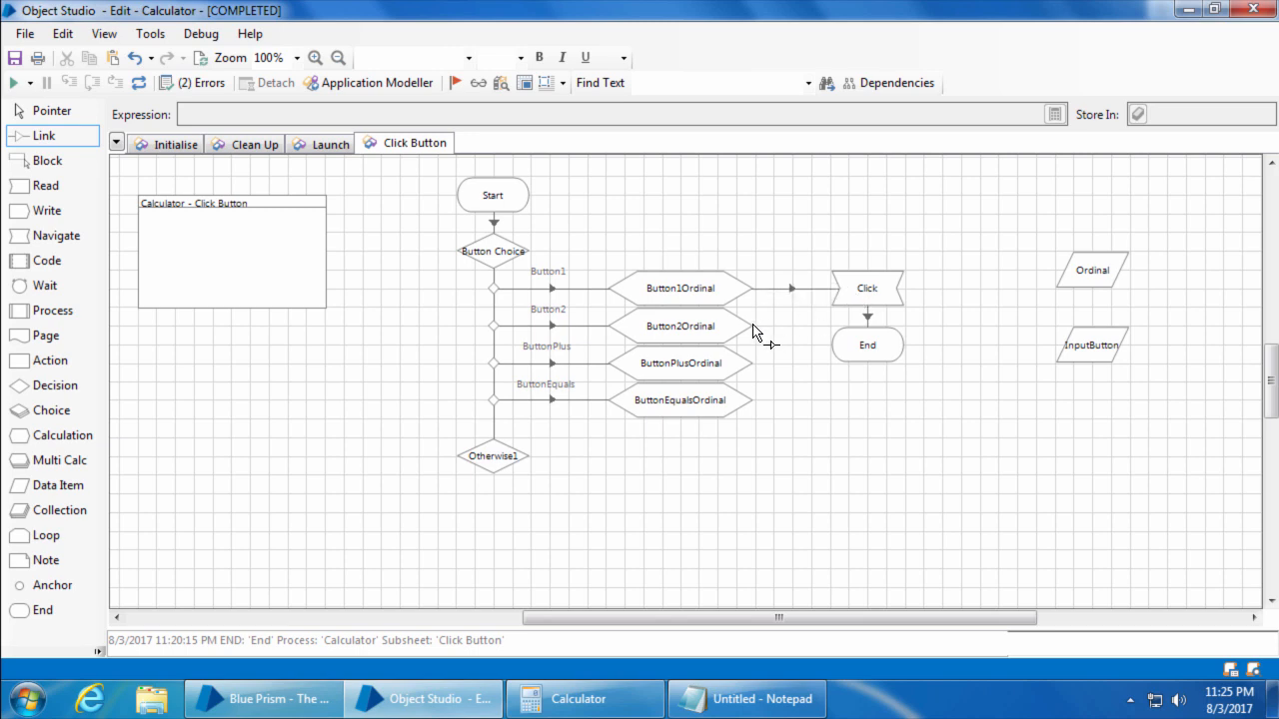
{"action": "left_click_drag", "start_coordinate": [745, 326], "coordinate": [859, 294]}
{"action": "left_click_drag", "start_coordinate": [724, 375], "coordinate": [854, 294]}
{"action": "mouse_move", "coordinate": [739, 405]}
{"action": "left_mouse_down"}
{"action": "mouse_move", "coordinate": [861, 300]}
{"action": "mouse_move", "coordinate": [867, 340]}
{"action": "left_mouse_up"}
{"action": "left_click_drag", "start_coordinate": [844, 260], "coordinate": [932, 394]}
{"action": "left_click", "coordinate": [927, 437]}
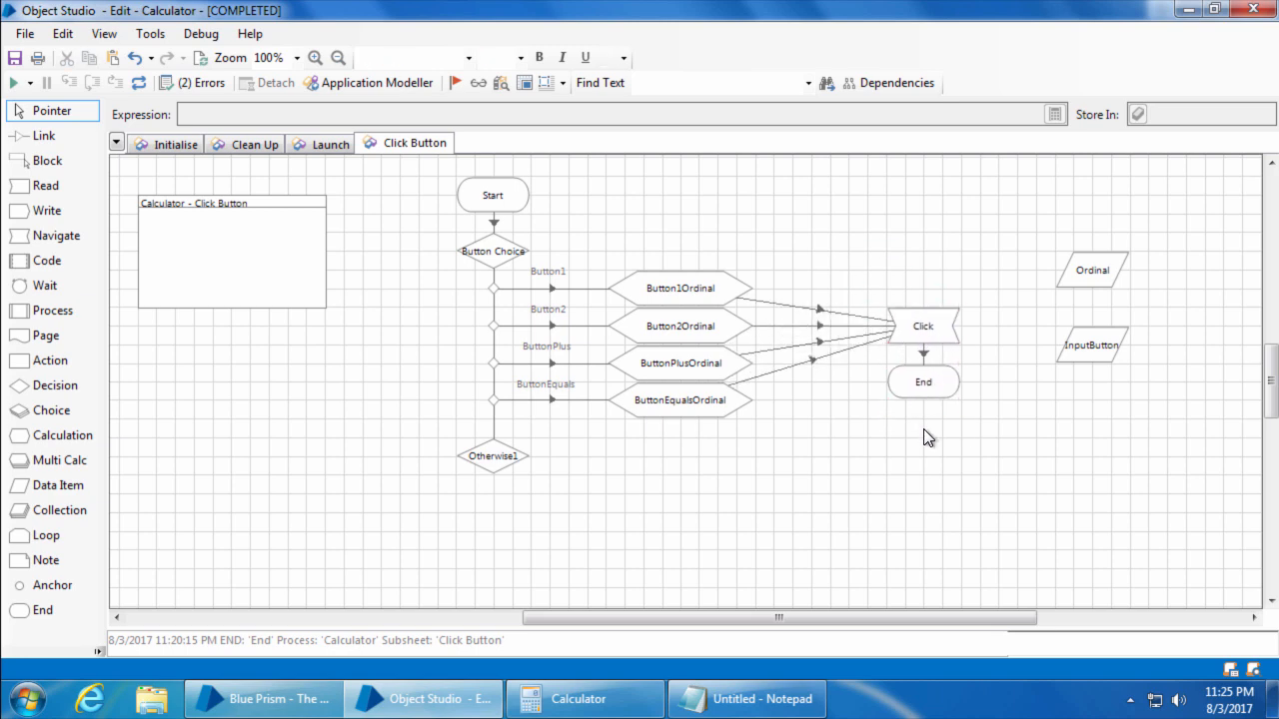
- Set the InputButton data item's initial value to 2
{"action": "double_click", "coordinate": [1091, 349]}
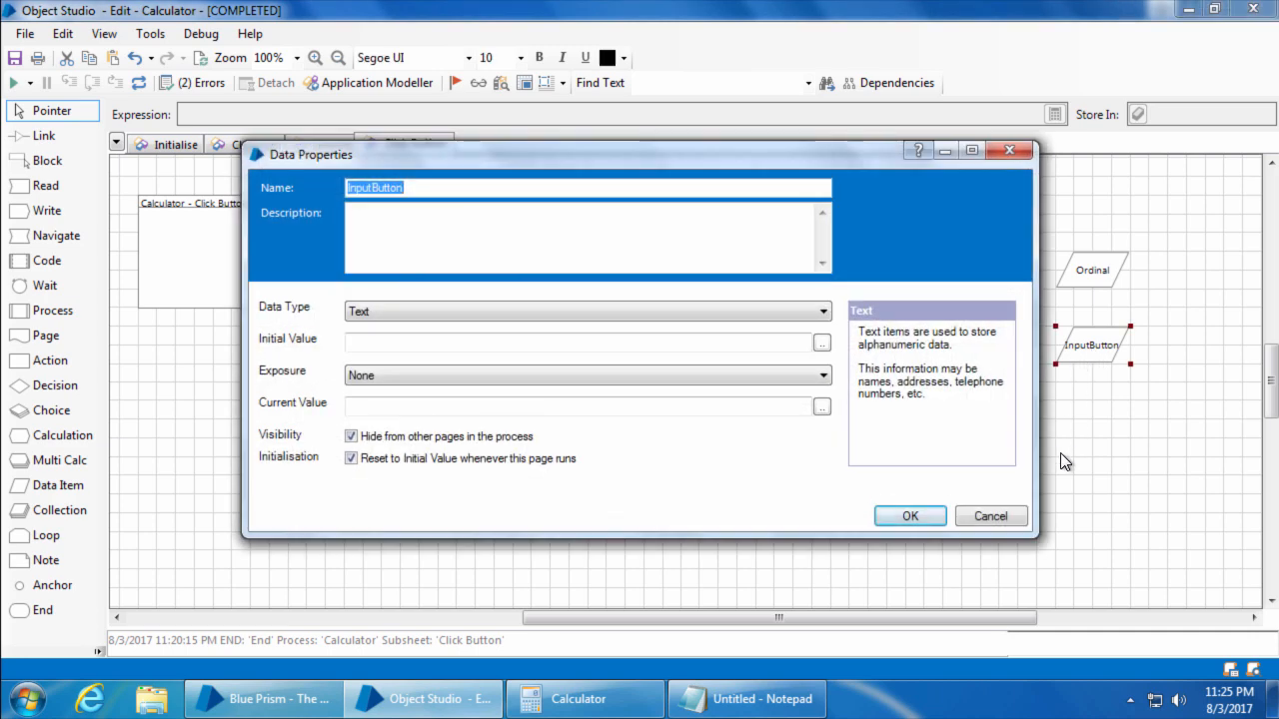
{"action": "left_click", "coordinate": [1019, 522]}
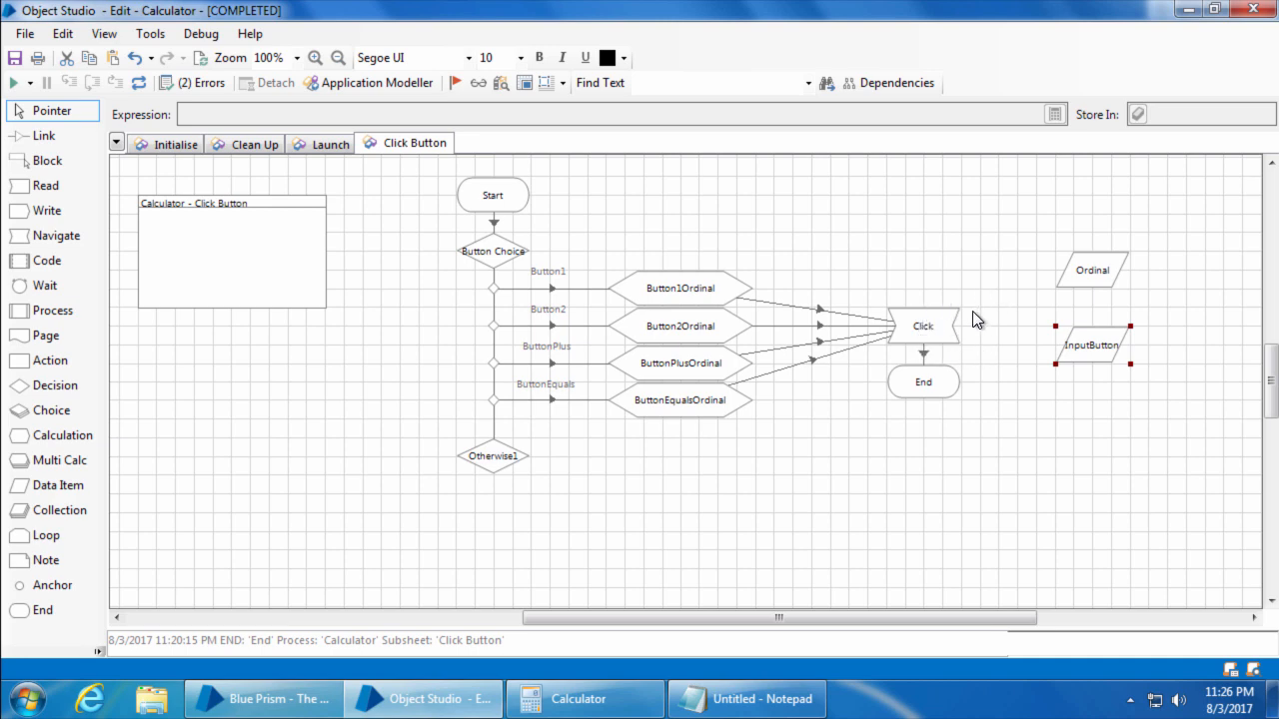
{"action": "left_click", "coordinate": [1018, 381]}
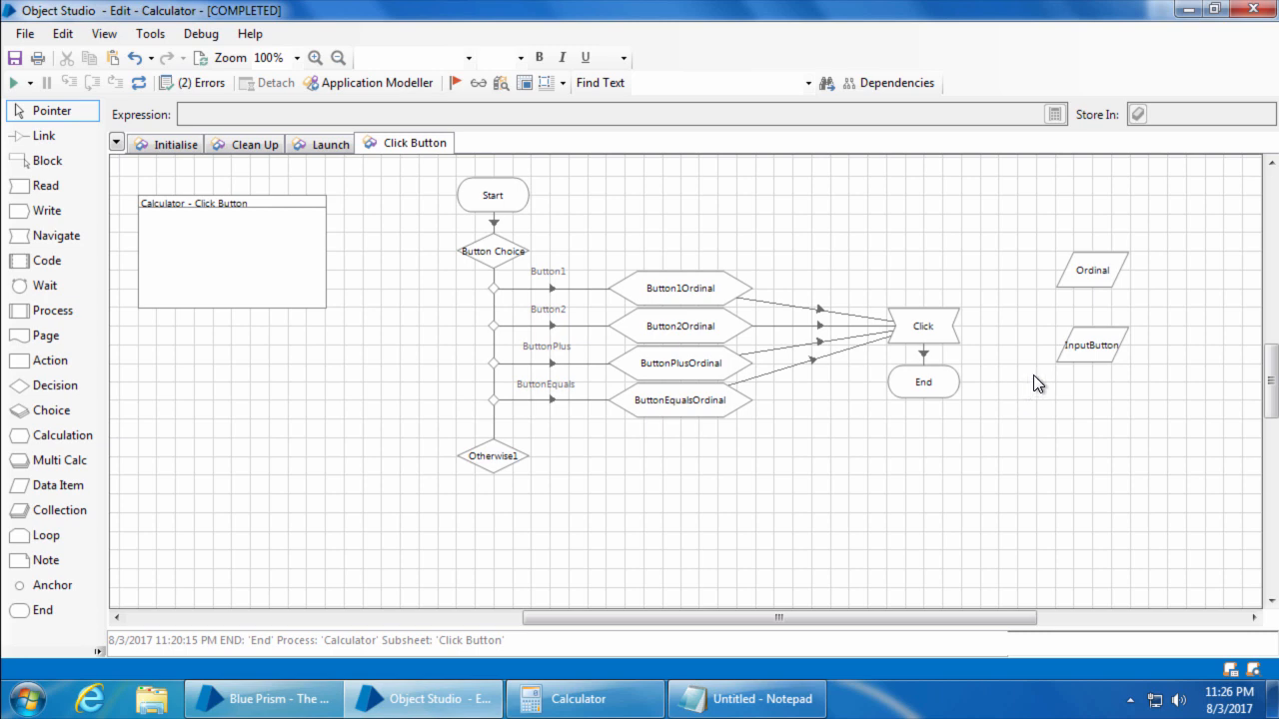
{"action": "double_click", "coordinate": [1083, 350]}
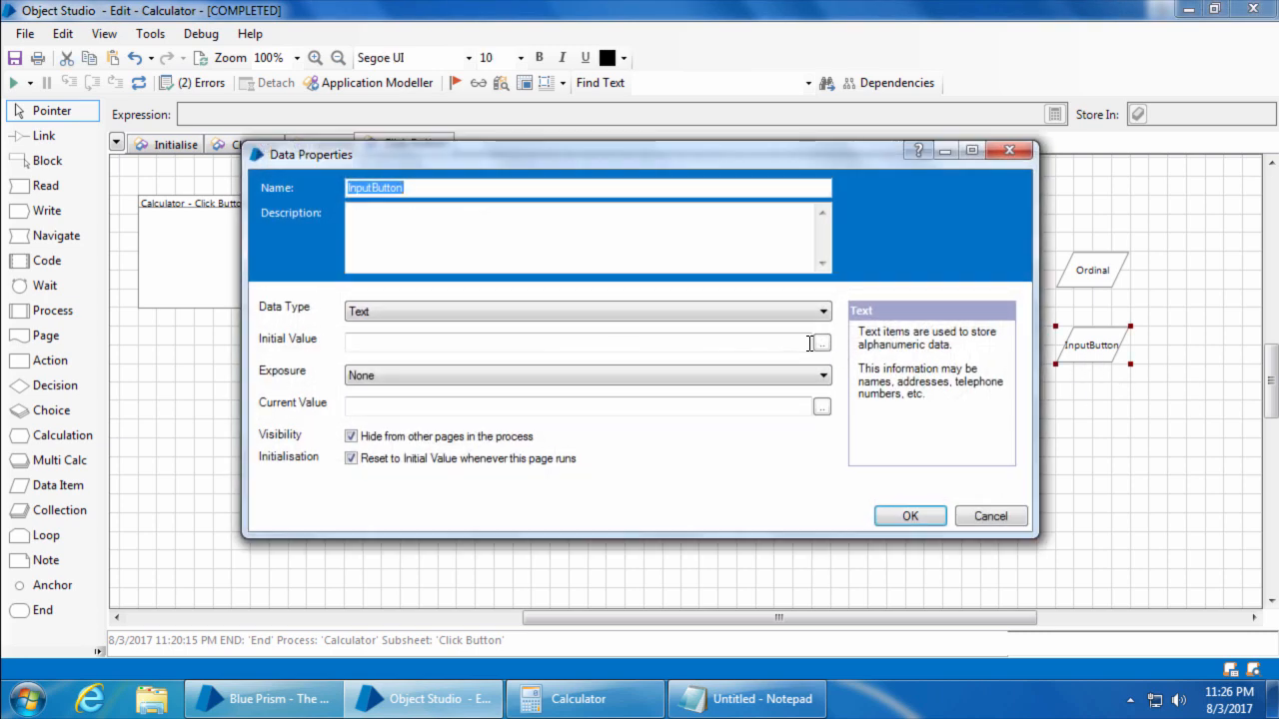
{"action": "left_click", "coordinate": [789, 343]}
{"action": "type", "text": "2"}
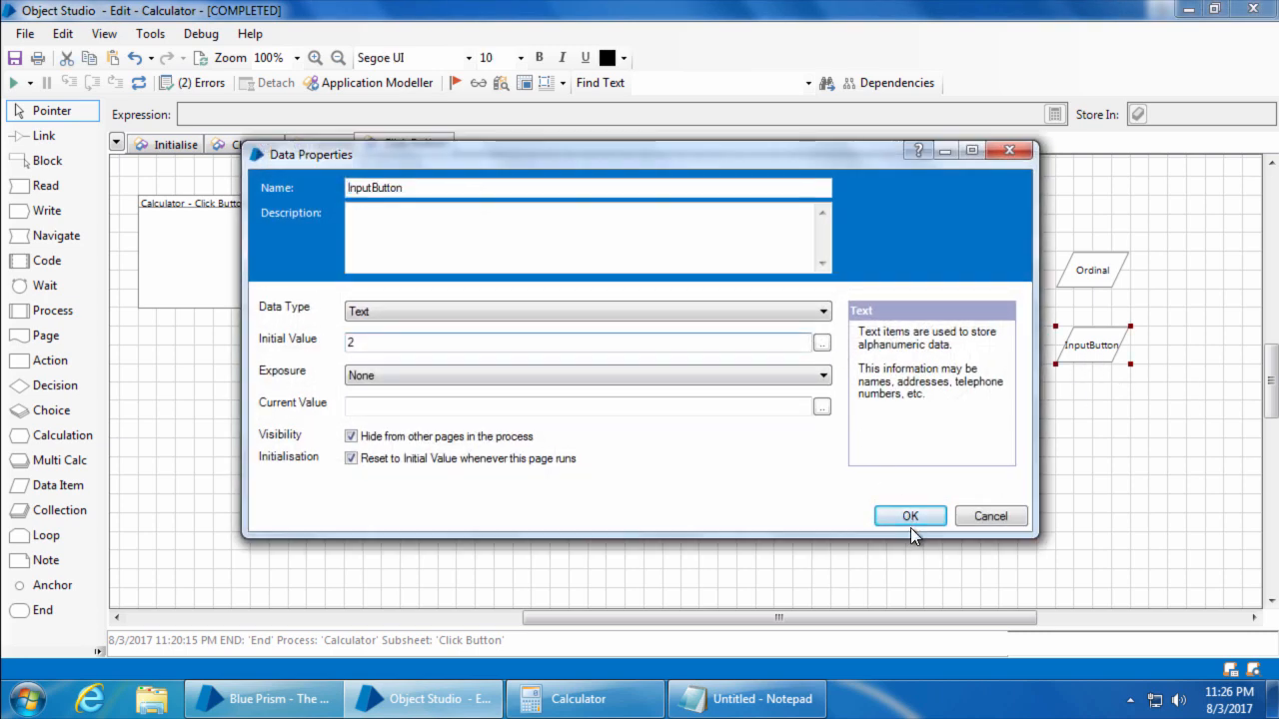
{"action": "left_click", "coordinate": [912, 516]}
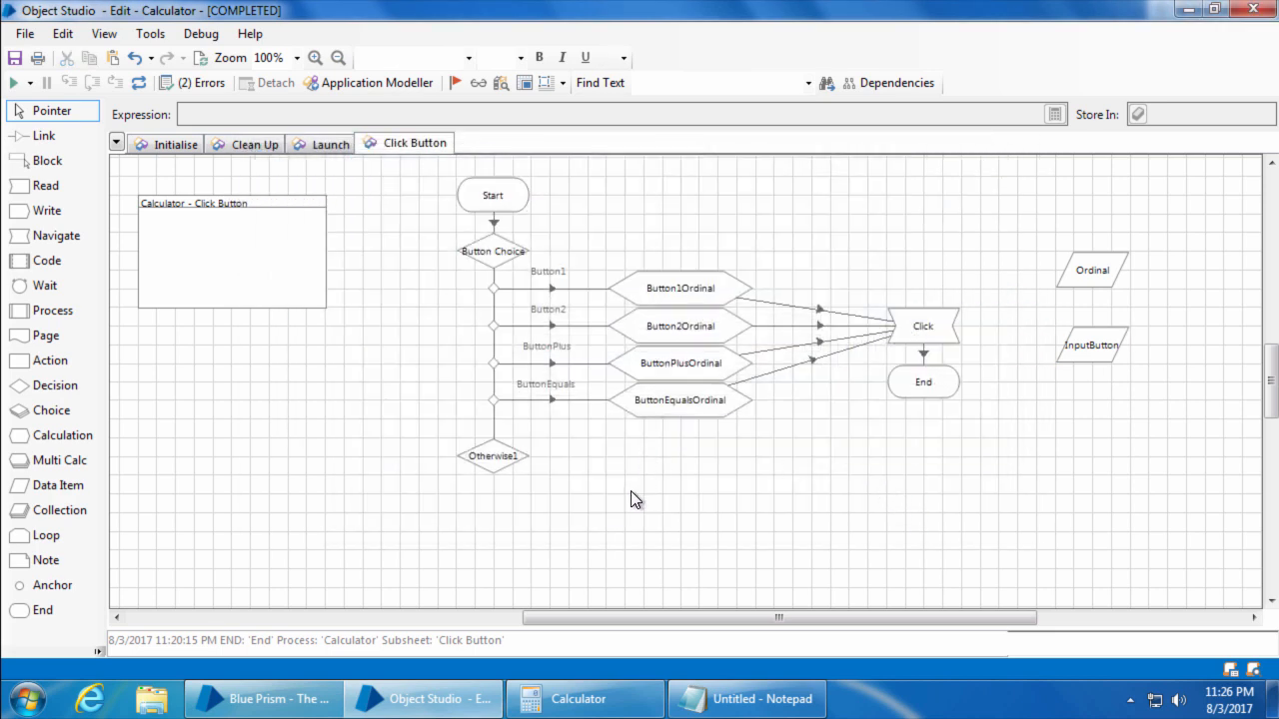
- Reset and run the Click Button page, then view the Calculator showing 2 pressed
{"action": "left_click", "coordinate": [143, 82]}
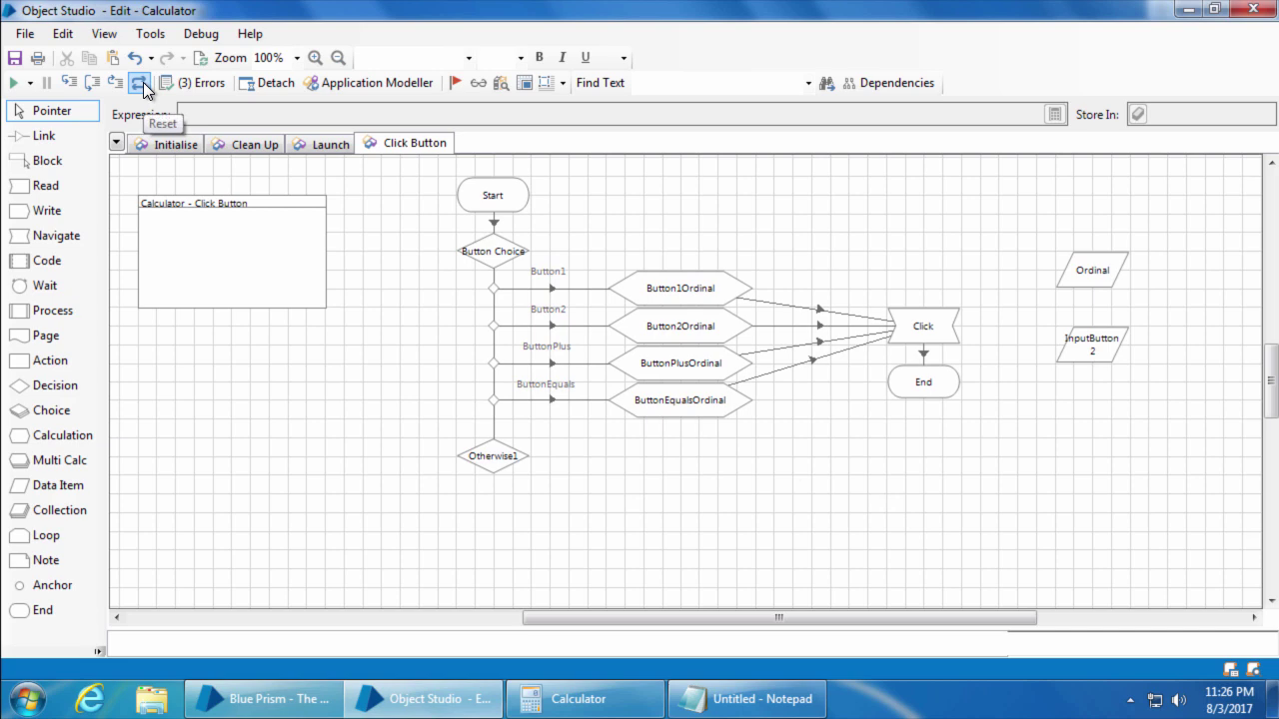
{"action": "left_click", "coordinate": [14, 82]}
{"action": "left_click", "coordinate": [623, 699]}
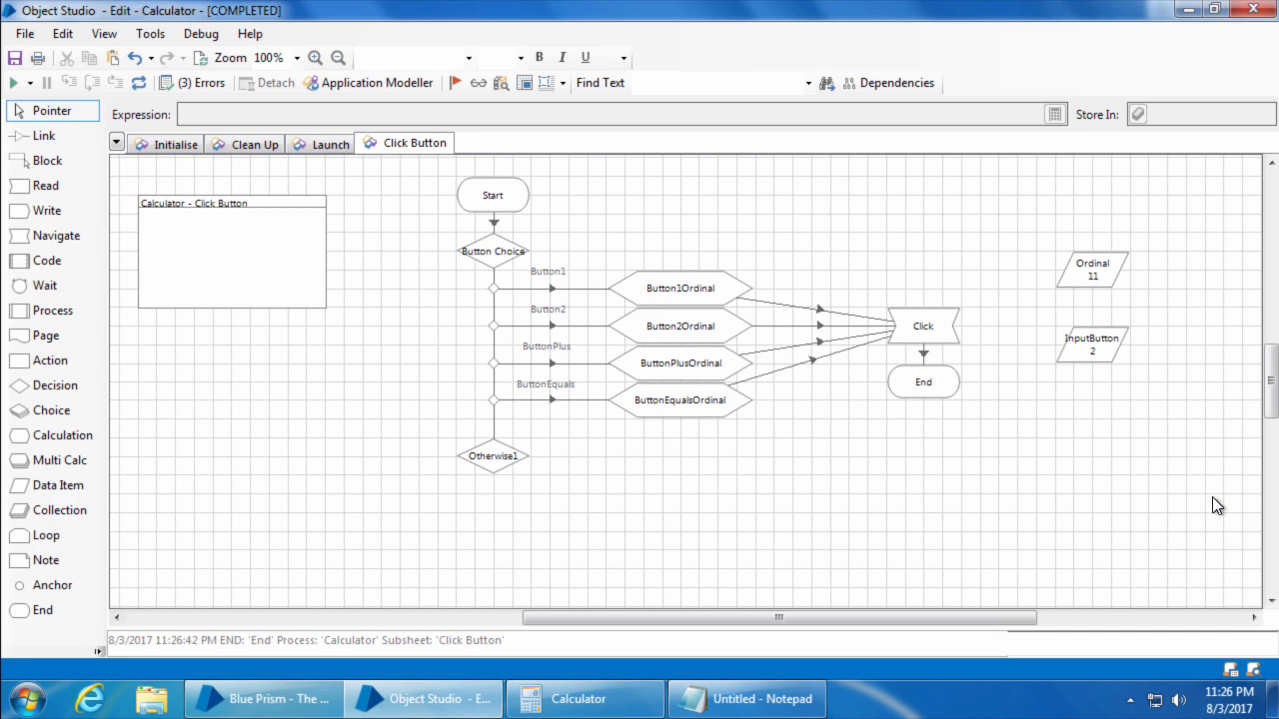
{"action": "left_click_drag", "start_coordinate": [1269, 414], "coordinate": [1269, 375]}
- Review the Start and End stage properties without changing them
{"action": "double_click", "coordinate": [475, 272]}
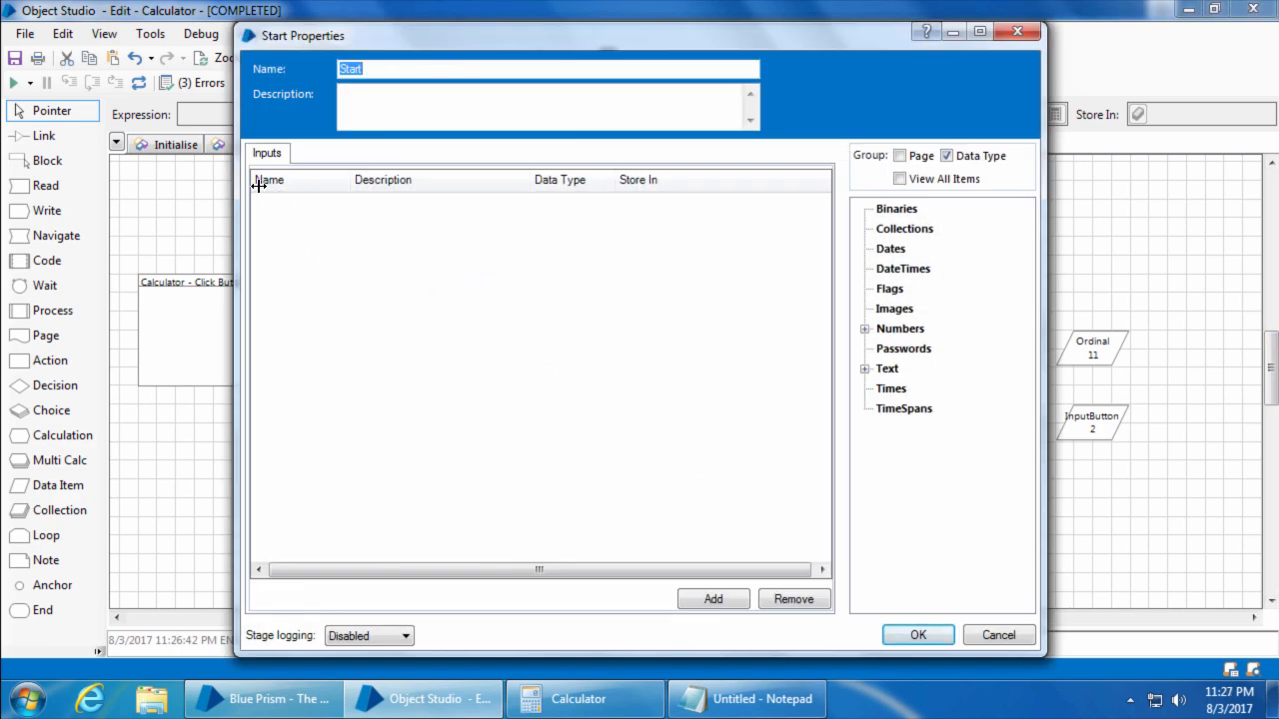
{"action": "left_click", "coordinate": [993, 638]}
{"action": "double_click", "coordinate": [920, 468]}
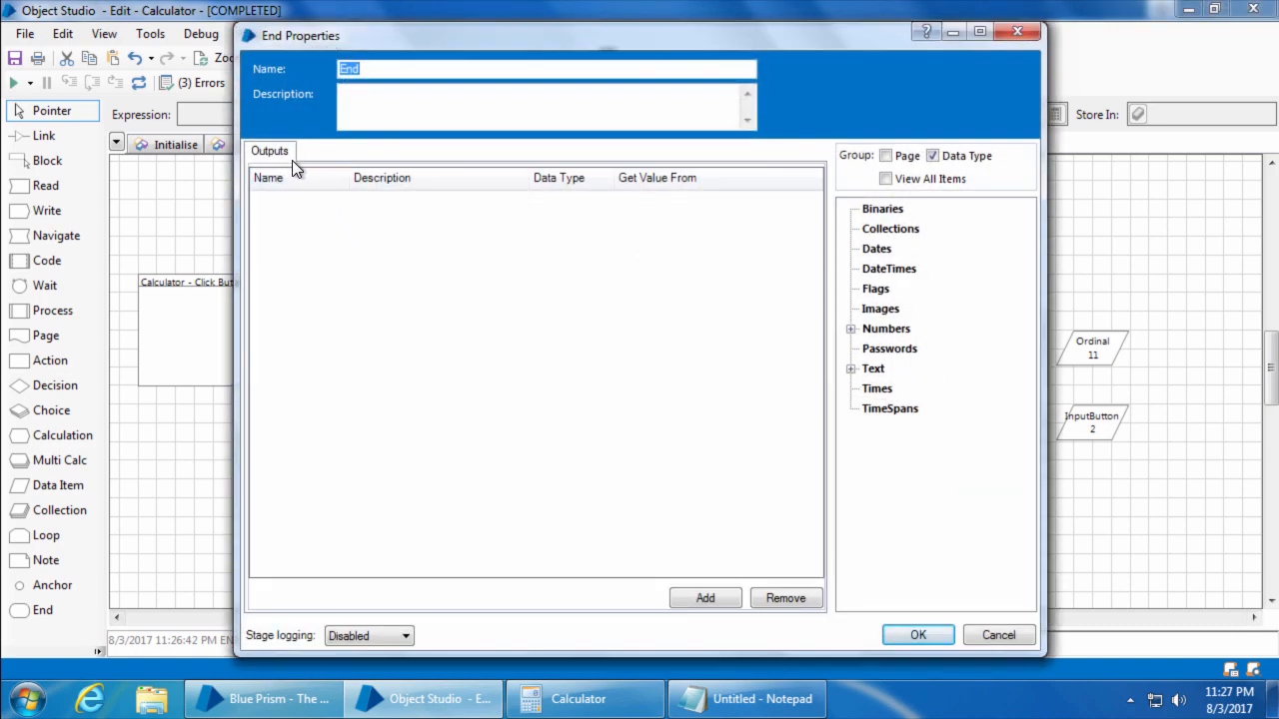
{"action": "left_click", "coordinate": [1002, 635]}
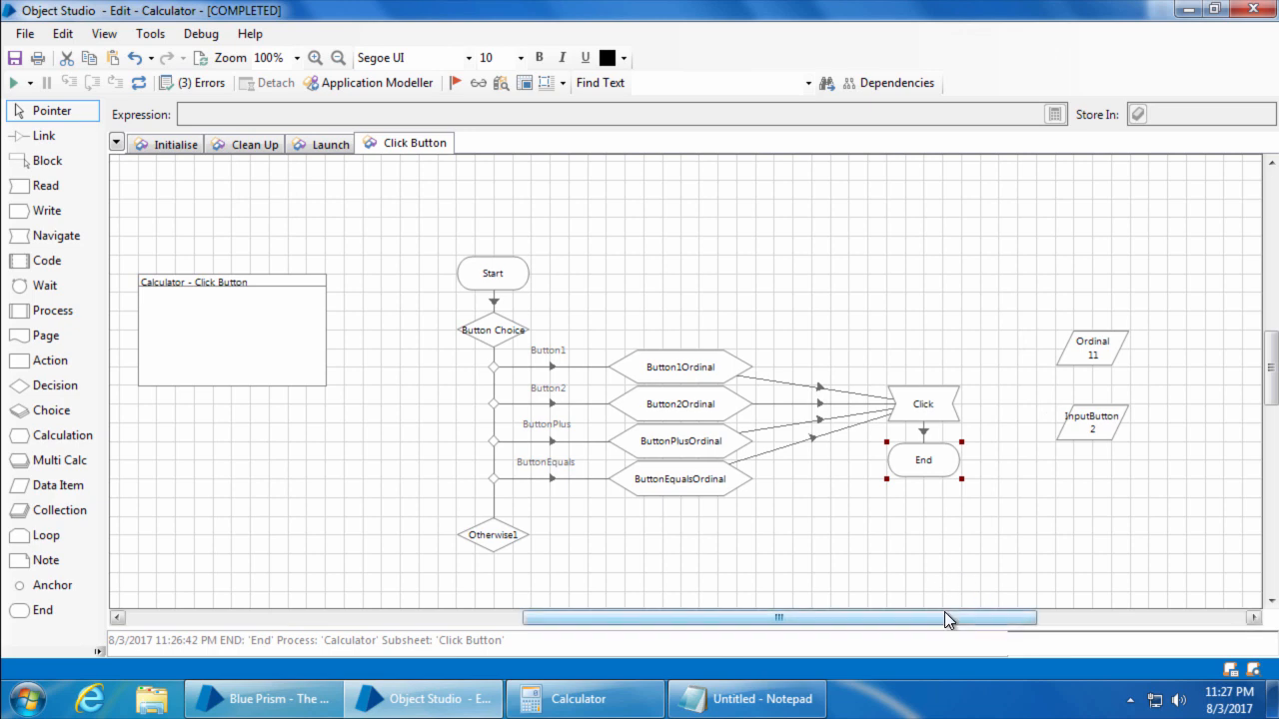
{"action": "left_click_drag", "start_coordinate": [944, 612], "coordinate": [975, 614]}
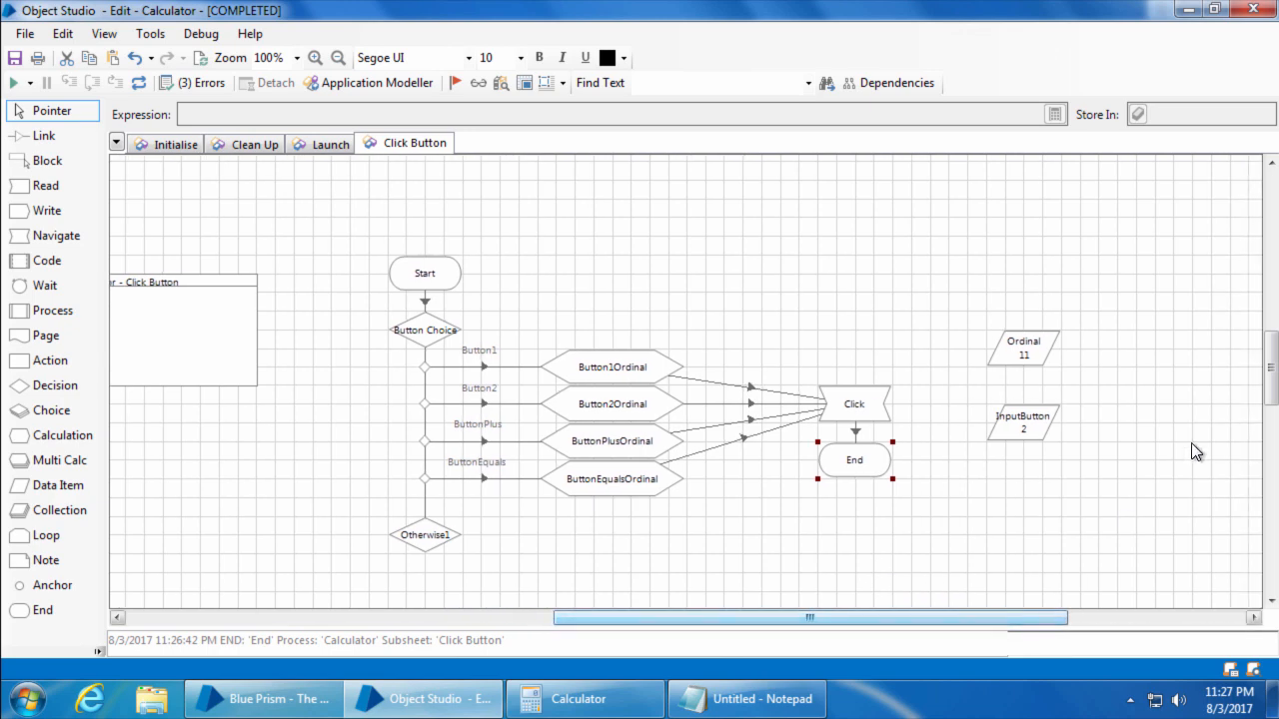
{"action": "mouse_move", "coordinate": [1269, 367]}
{"action": "left_mouse_down"}
{"action": "mouse_move", "coordinate": [1269, 392]}
{"action": "mouse_move", "coordinate": [1270, 377]}
{"action": "left_mouse_up"}
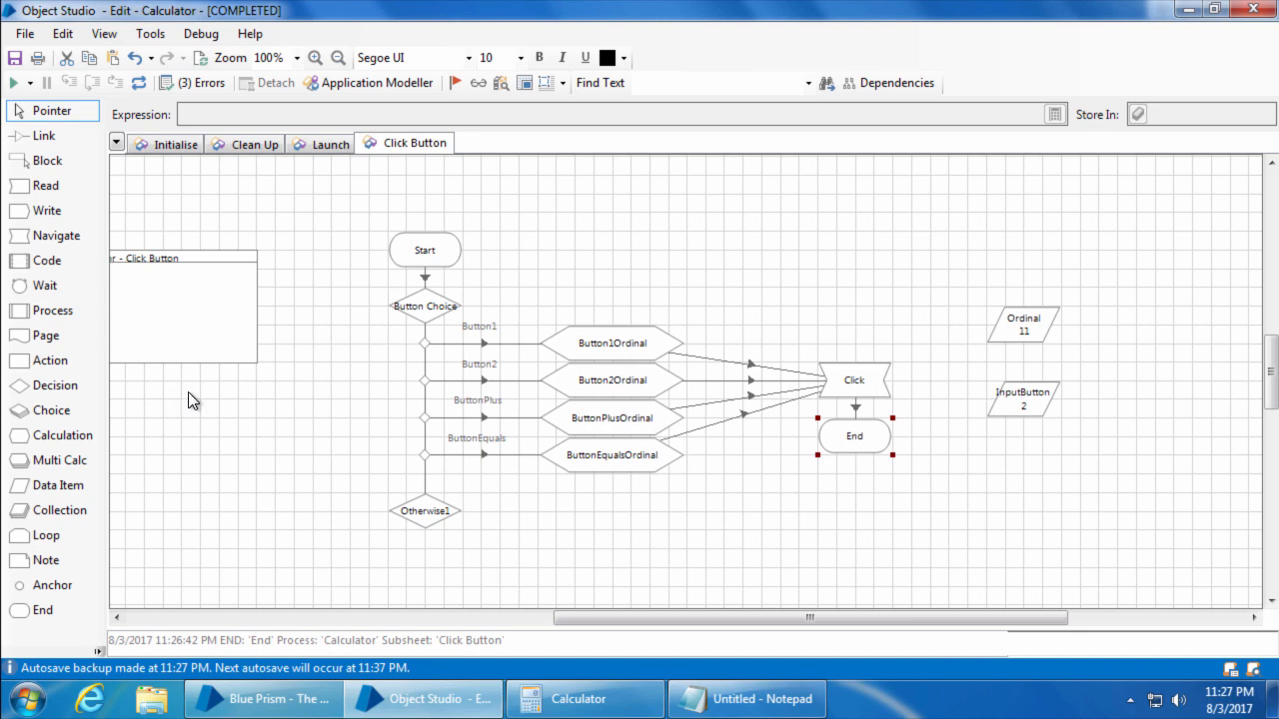
- Give Start a Text input InputButtonValue with a description, stored in InputButton
{"action": "double_click", "coordinate": [429, 254]}
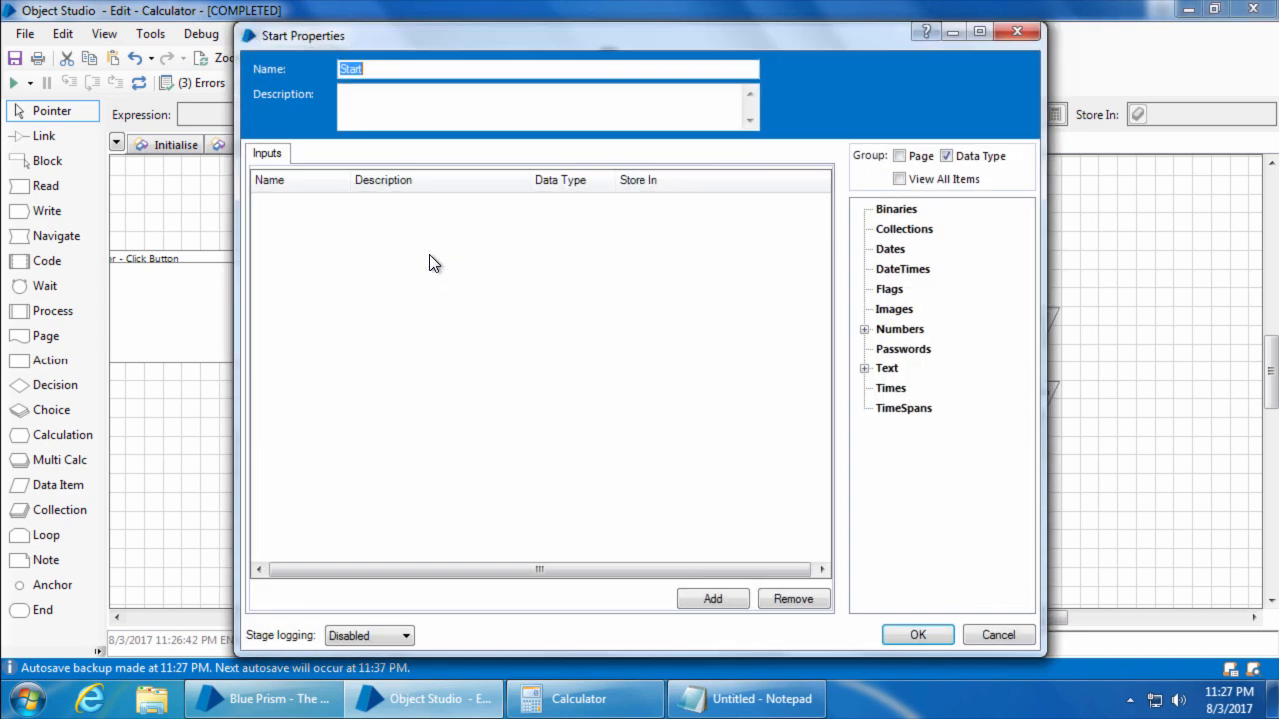
{"action": "left_click", "coordinate": [712, 598]}
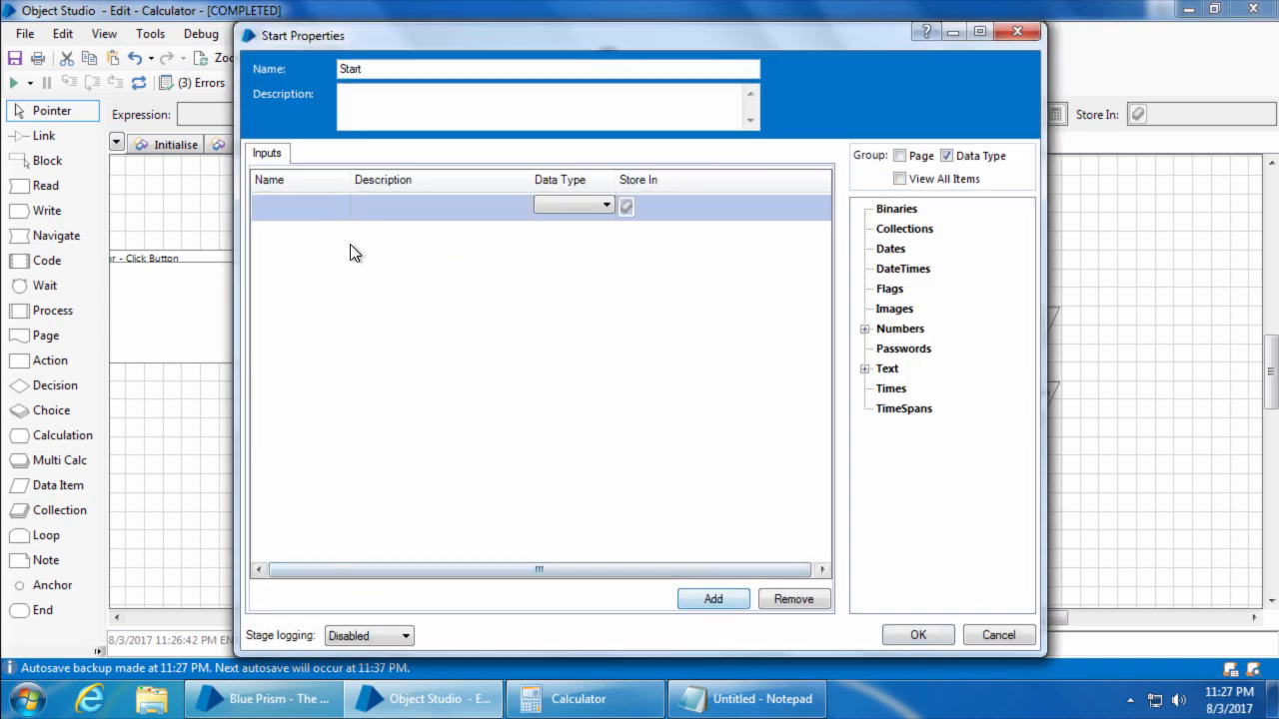
{"action": "left_click", "coordinate": [317, 201]}
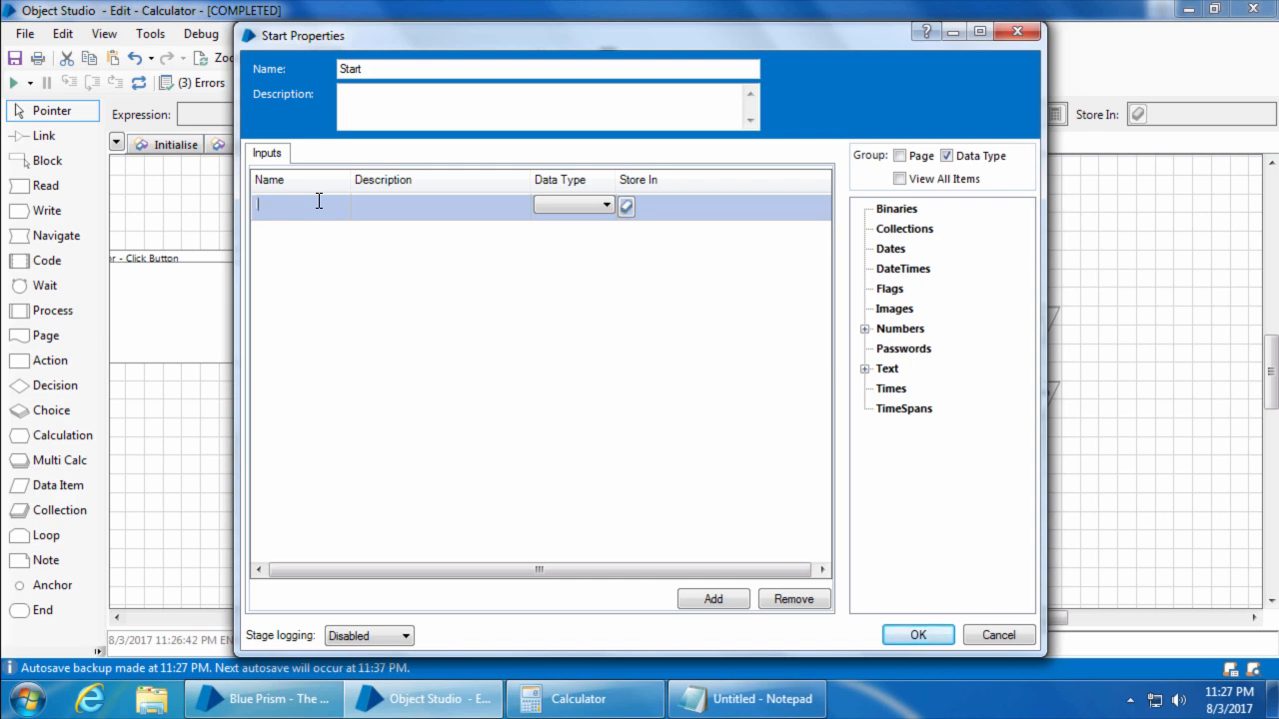
{"action": "type", "text": "InputButton"}
{"action": "type", "text": "1Va"}
{"action": "left_click", "coordinate": [491, 207]}
{"action": "type", "text": "Input value fo"}
{"action": "type", "text": "r the button"}
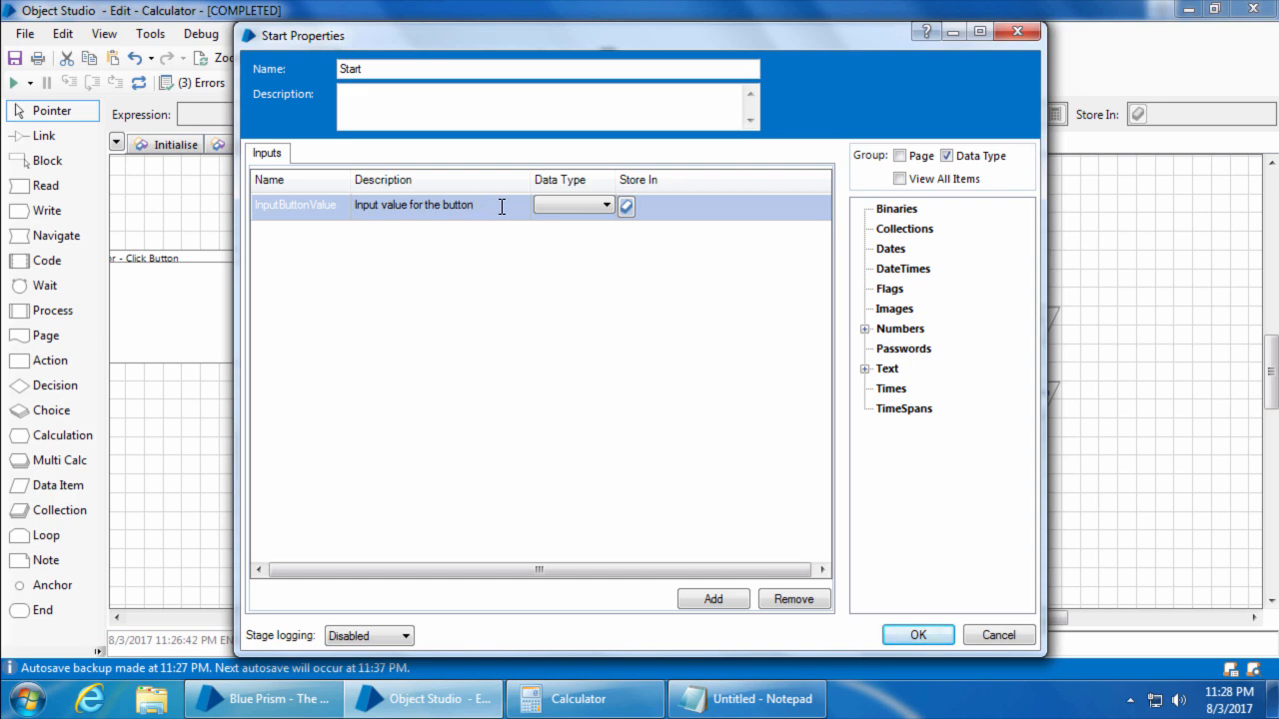
{"action": "left_click", "coordinate": [570, 206]}
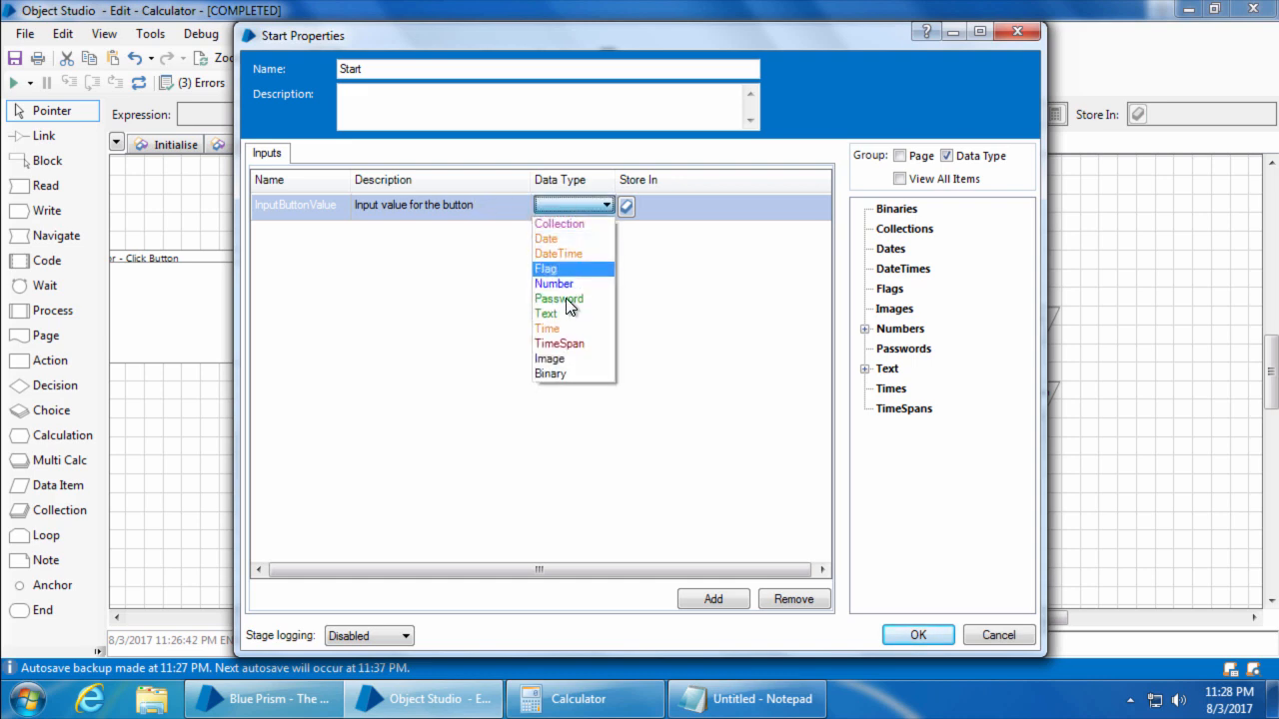
{"action": "left_click", "coordinate": [564, 313]}
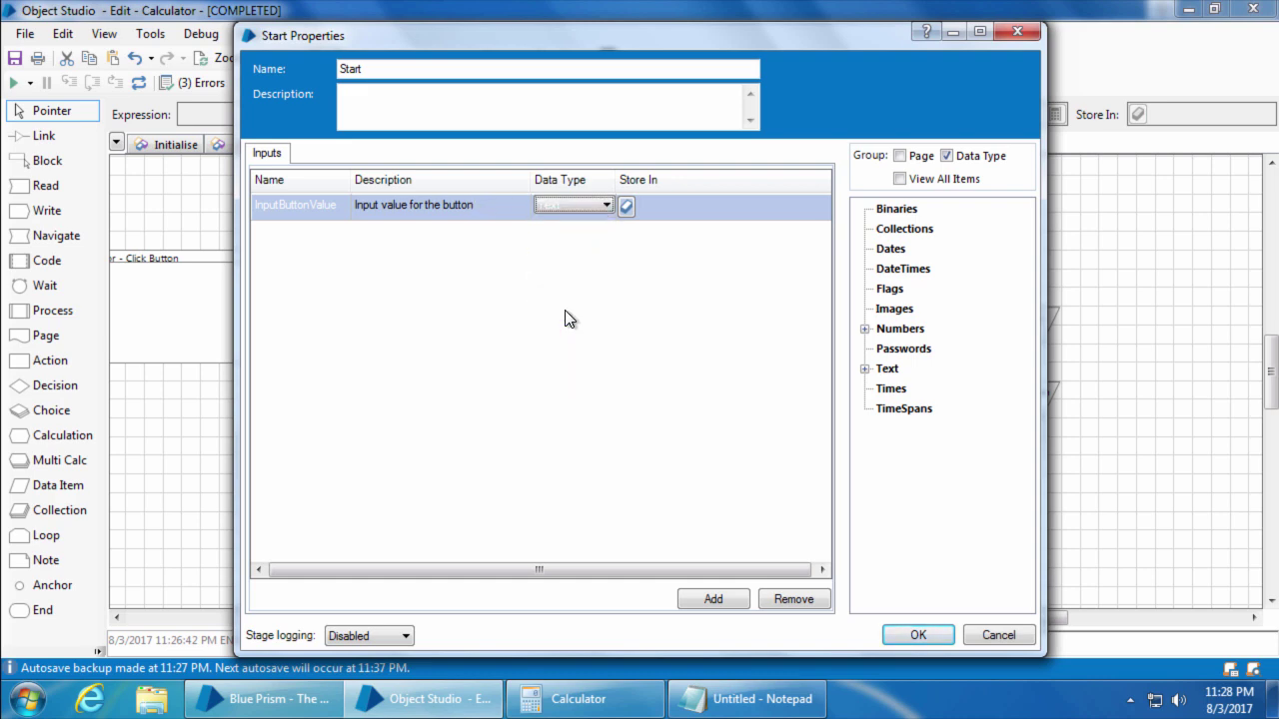
{"action": "left_click", "coordinate": [864, 369]}
{"action": "left_click_drag", "start_coordinate": [925, 389], "coordinate": [661, 206]}
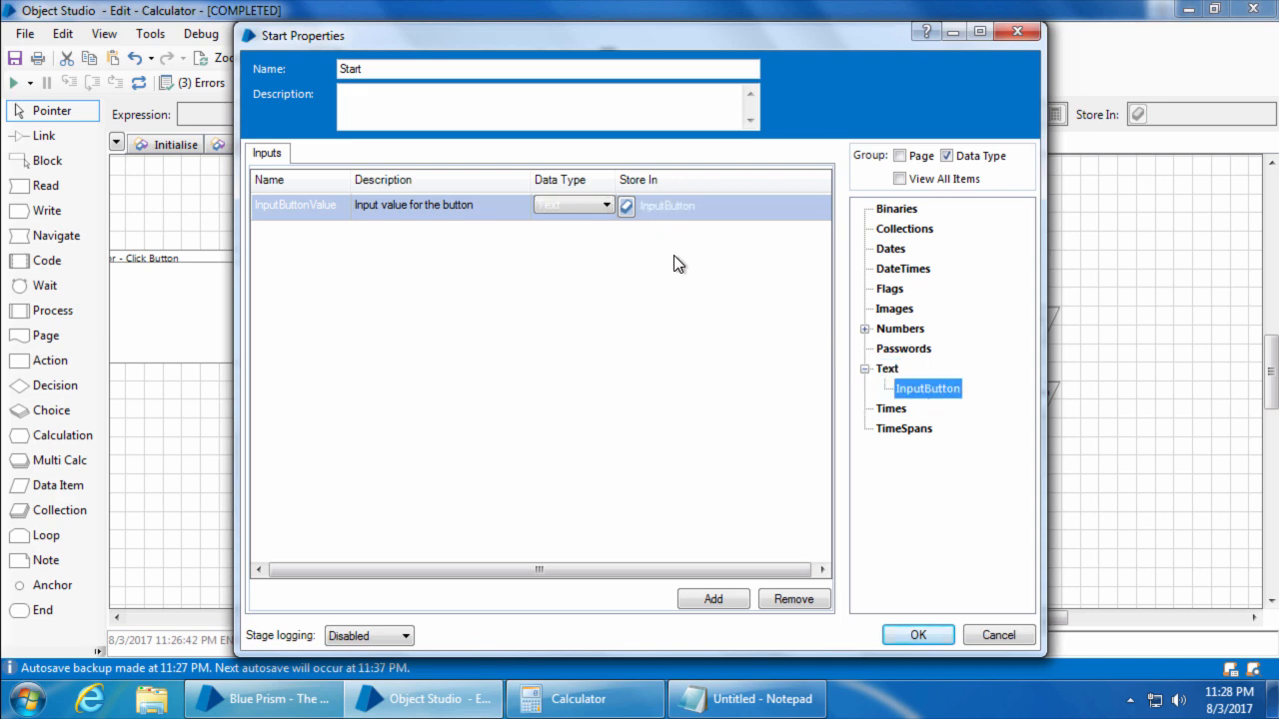
{"action": "left_click", "coordinate": [917, 637]}
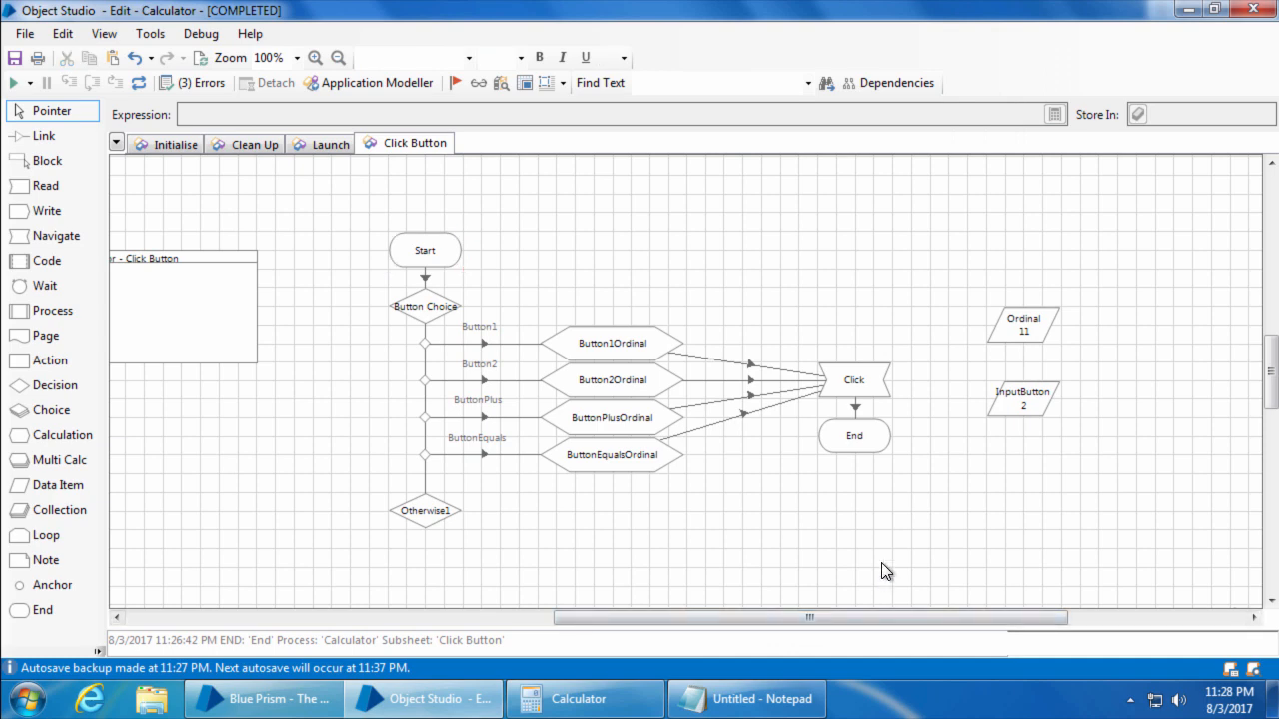
- Save the Calculator object with the comment "Dynamic attribute added"
{"action": "left_click", "coordinate": [15, 57]}
{"action": "left_click", "coordinate": [644, 366]}
{"action": "type", "text": "Dynamic"}
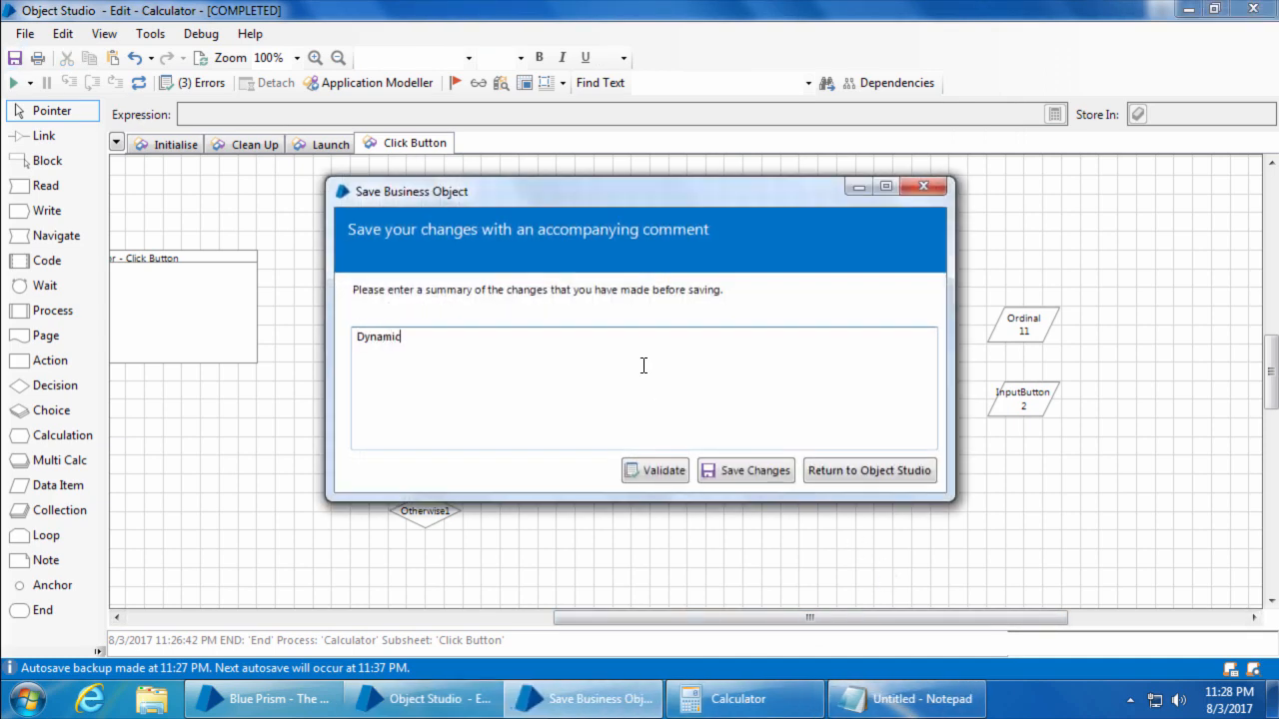
{"action": "type", "text": " attribute added"}
{"action": "left_click", "coordinate": [754, 470]}
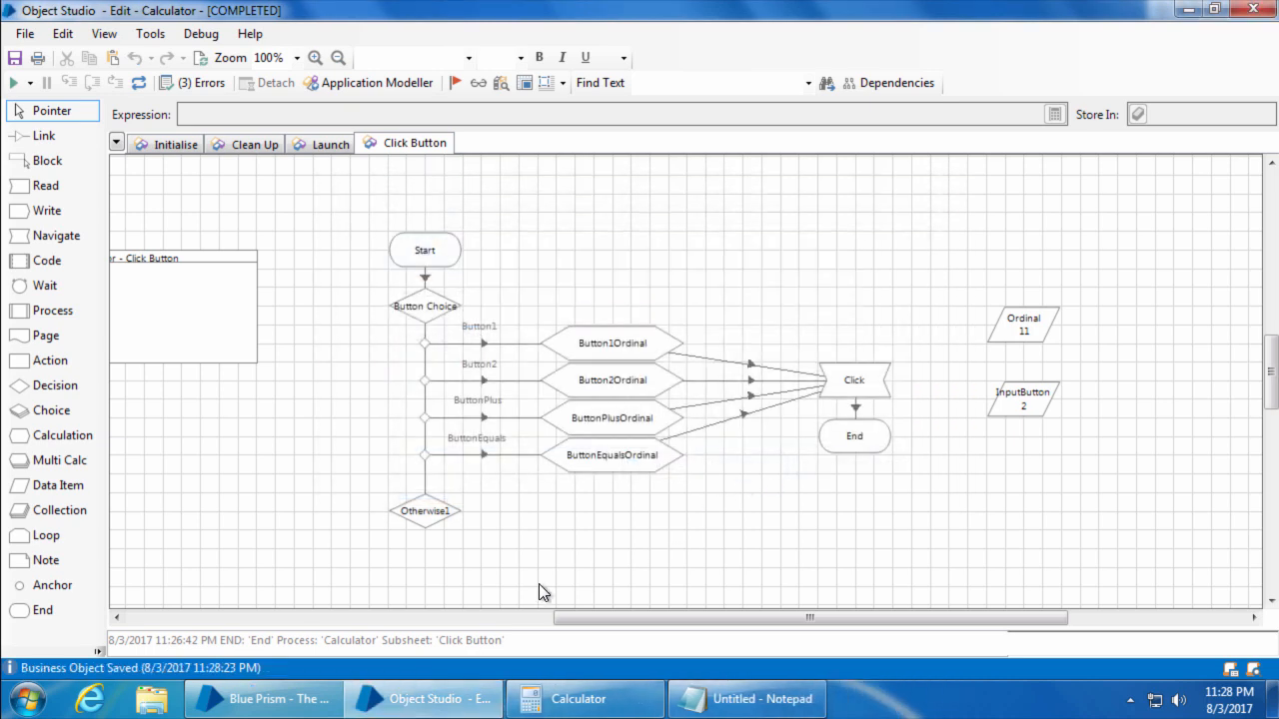
- Open the CAlculator process in Process Studio maximised
{"action": "mouse_move", "coordinate": [261, 698]}
{"action": "left_click", "coordinate": [310, 703]}
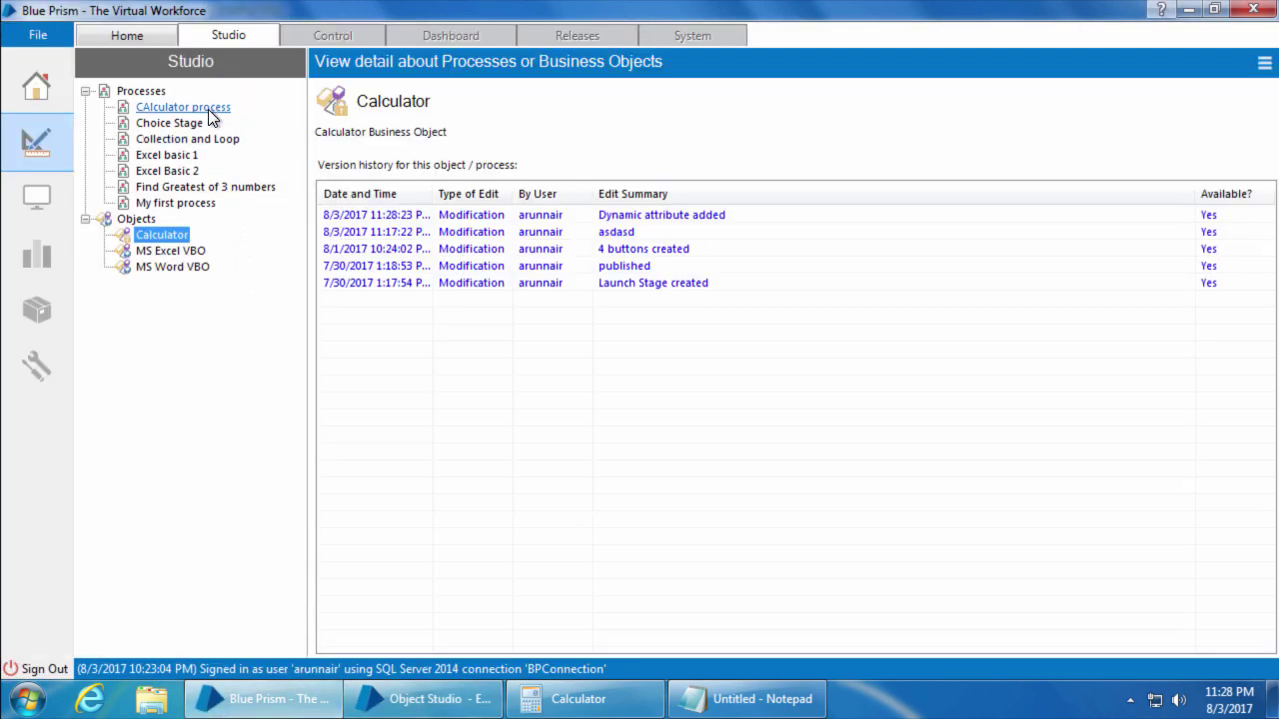
{"action": "double_click", "coordinate": [183, 107]}
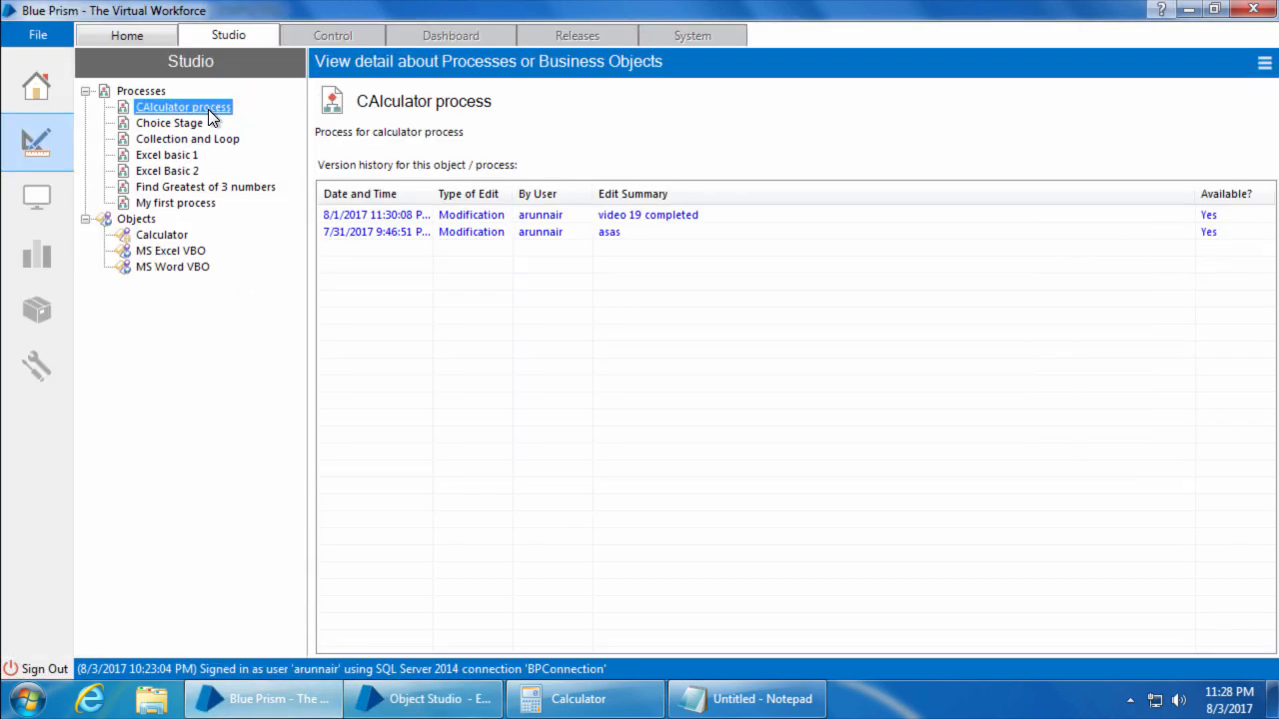
{"action": "double_click", "coordinate": [454, 18]}
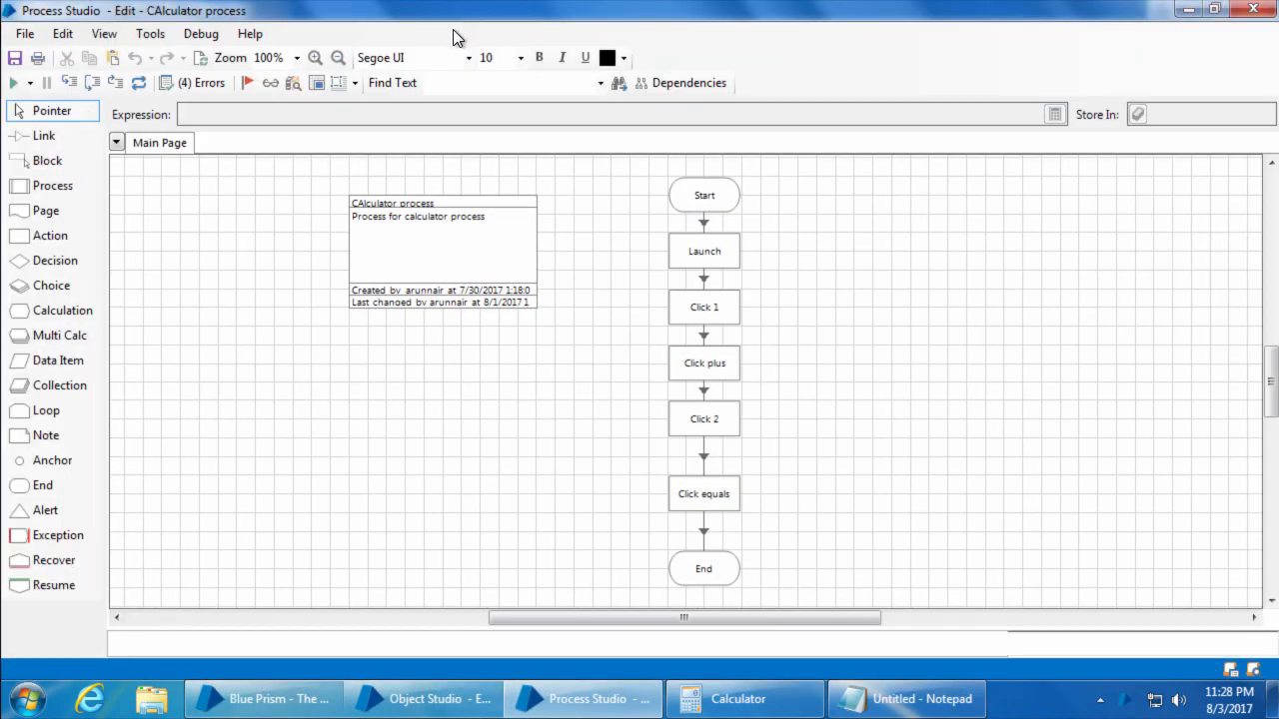
- Set Click 1 to the Click Button action with InputButtonValue "1"
{"action": "double_click", "coordinate": [718, 320]}
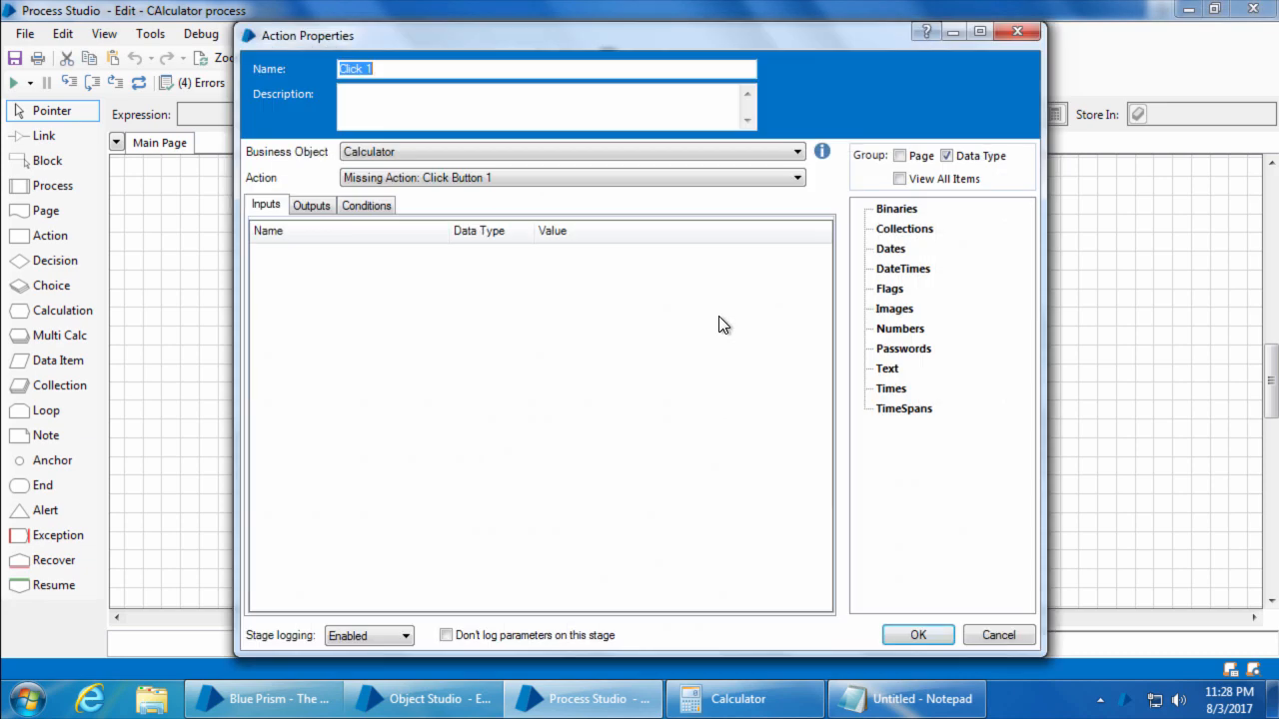
{"action": "left_click", "coordinate": [445, 186]}
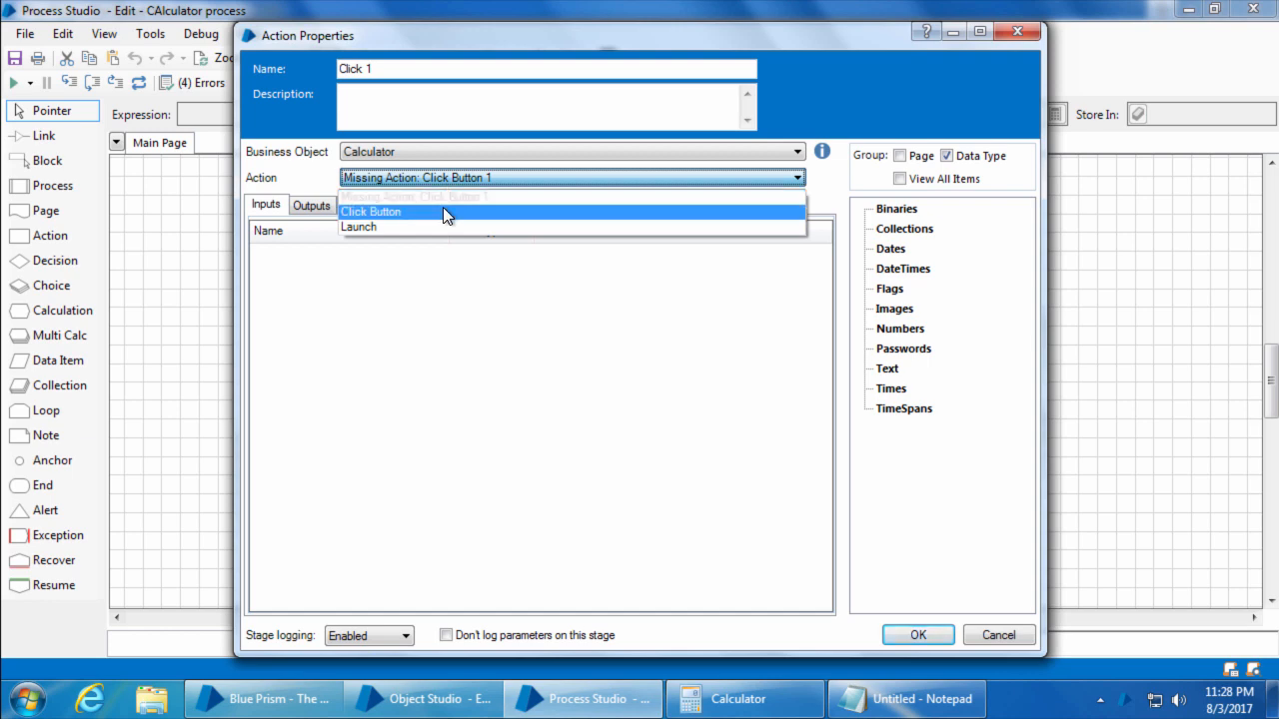
{"action": "left_click", "coordinate": [447, 213]}
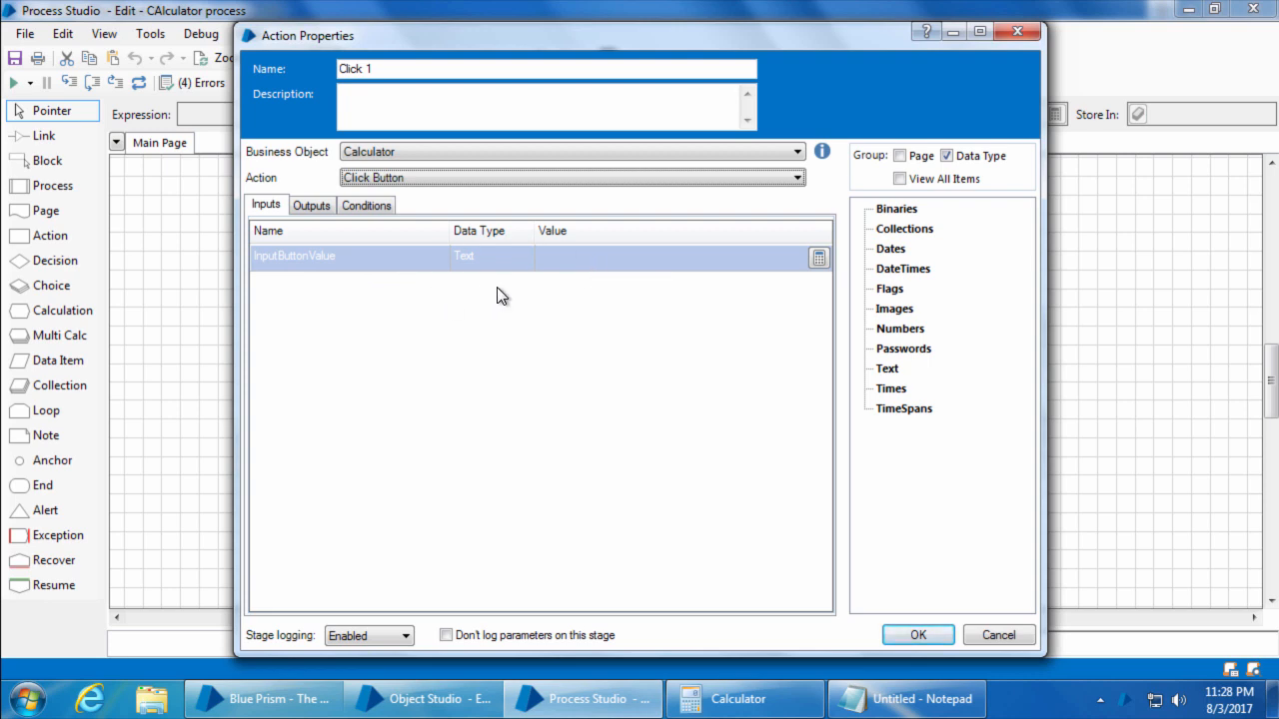
{"action": "left_click", "coordinate": [585, 263]}
{"action": "type", "text": "\""}
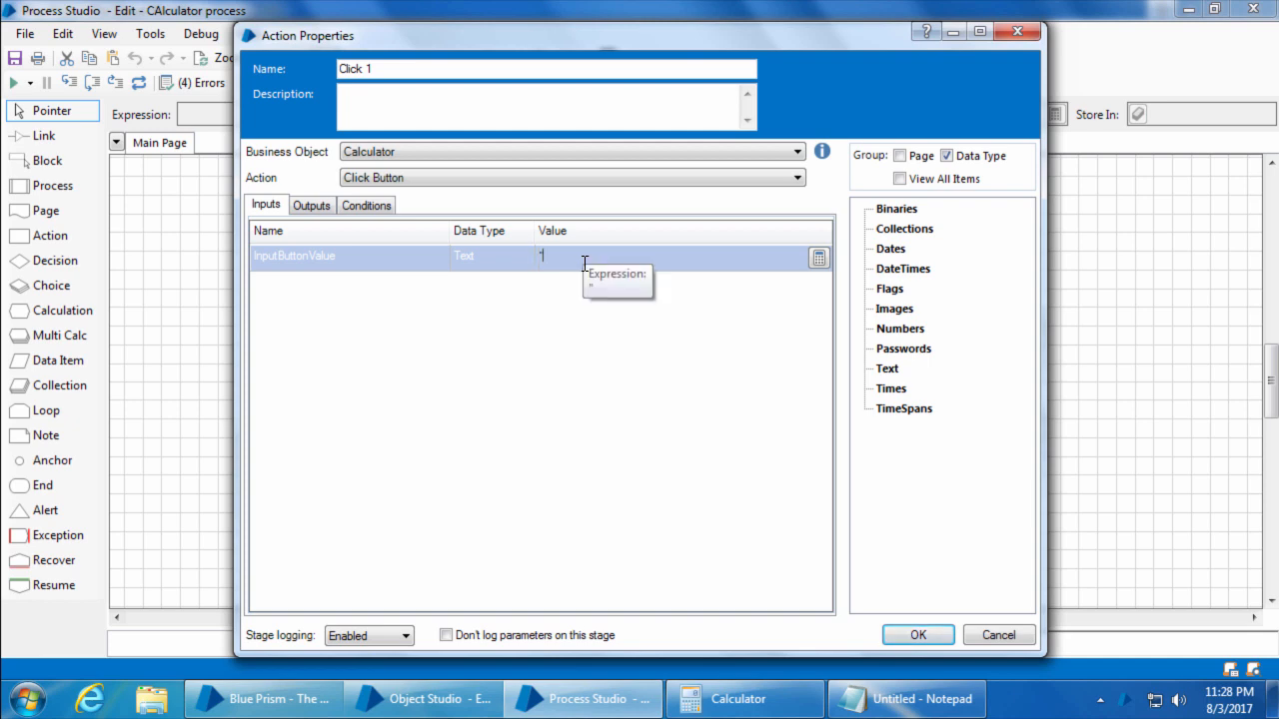
{"action": "type", "text": "1\""}
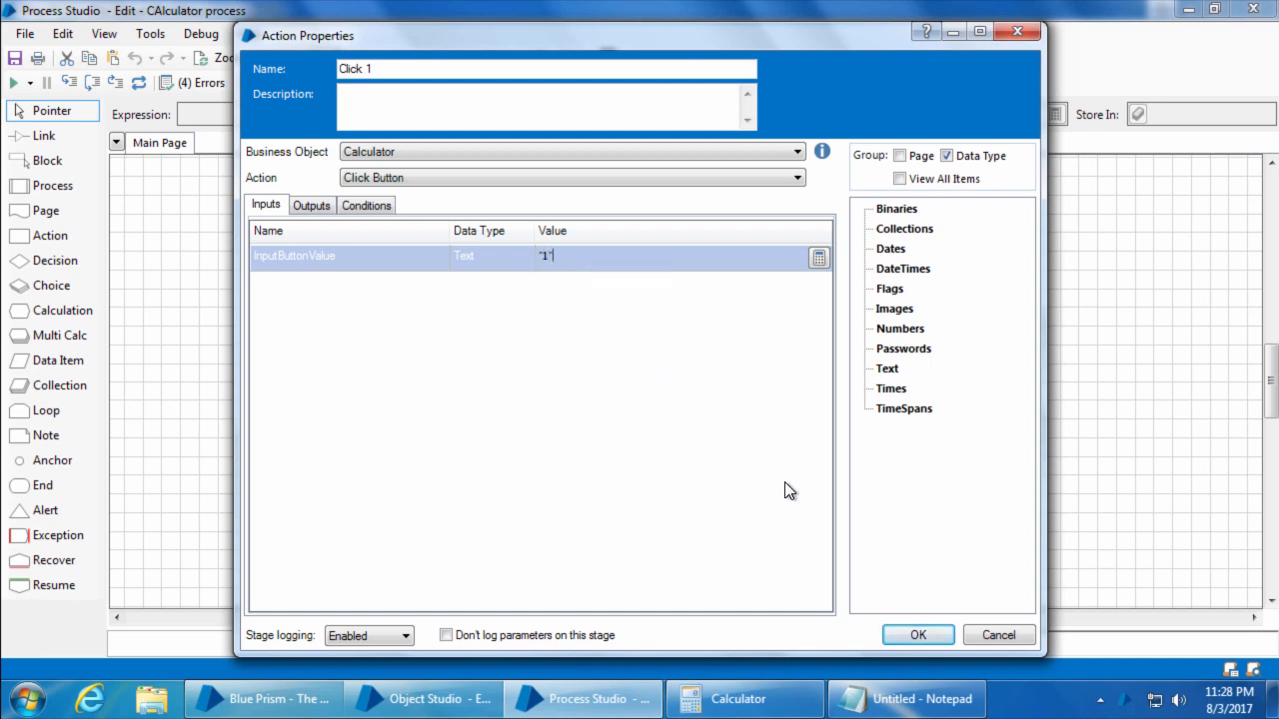
{"action": "left_click", "coordinate": [918, 635]}
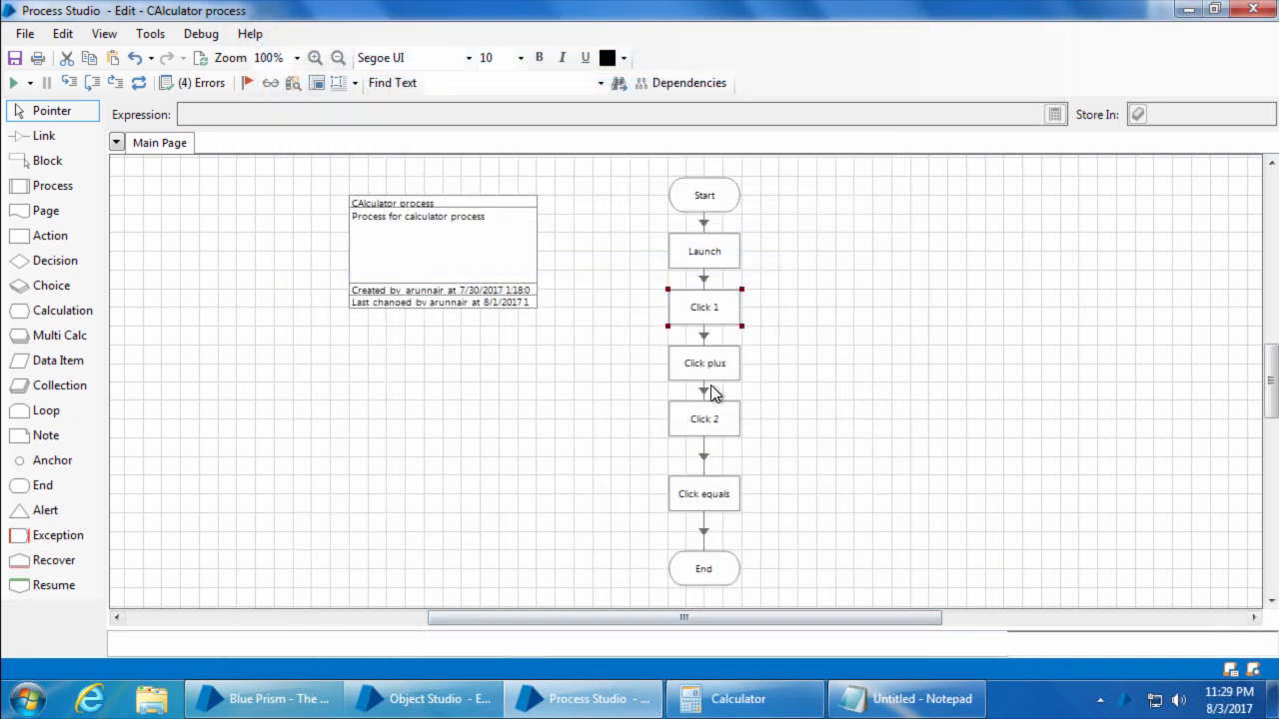
- Set Click plus to the Click Button action with value "+"
{"action": "left_click", "coordinate": [707, 368]}
{"action": "double_click", "coordinate": [708, 383]}
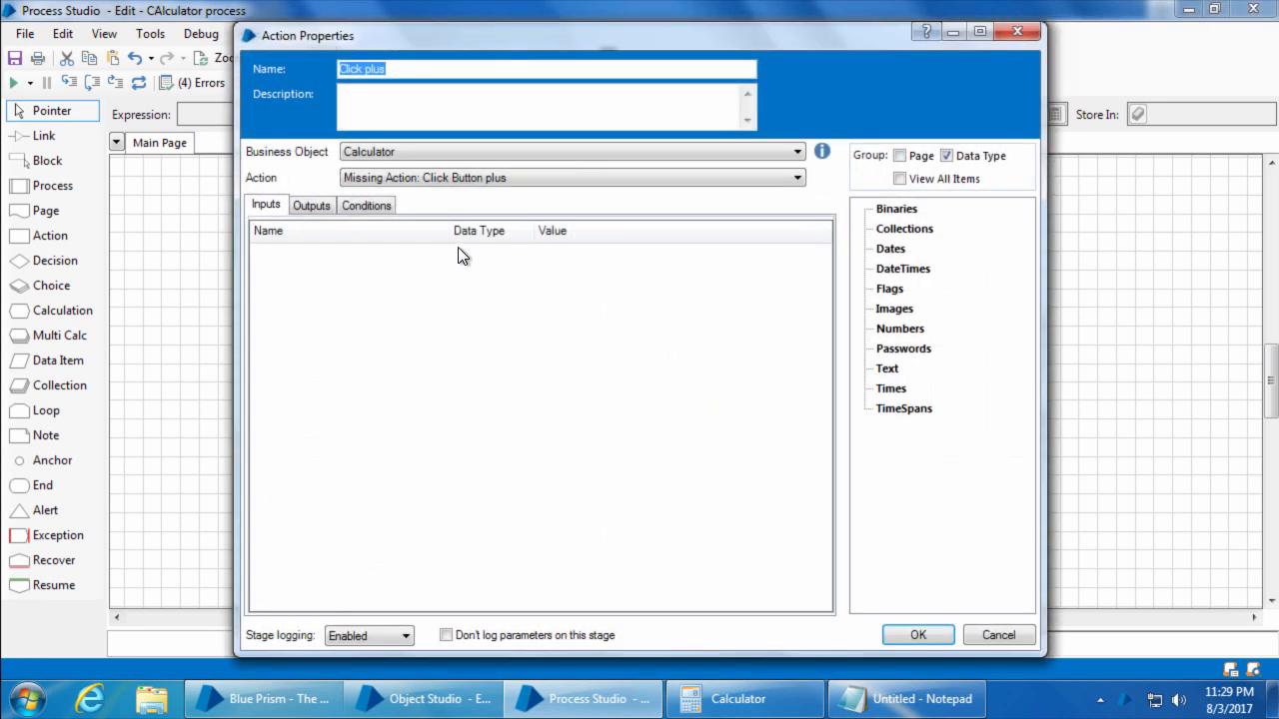
{"action": "left_click", "coordinate": [460, 177]}
{"action": "left_click", "coordinate": [456, 213]}
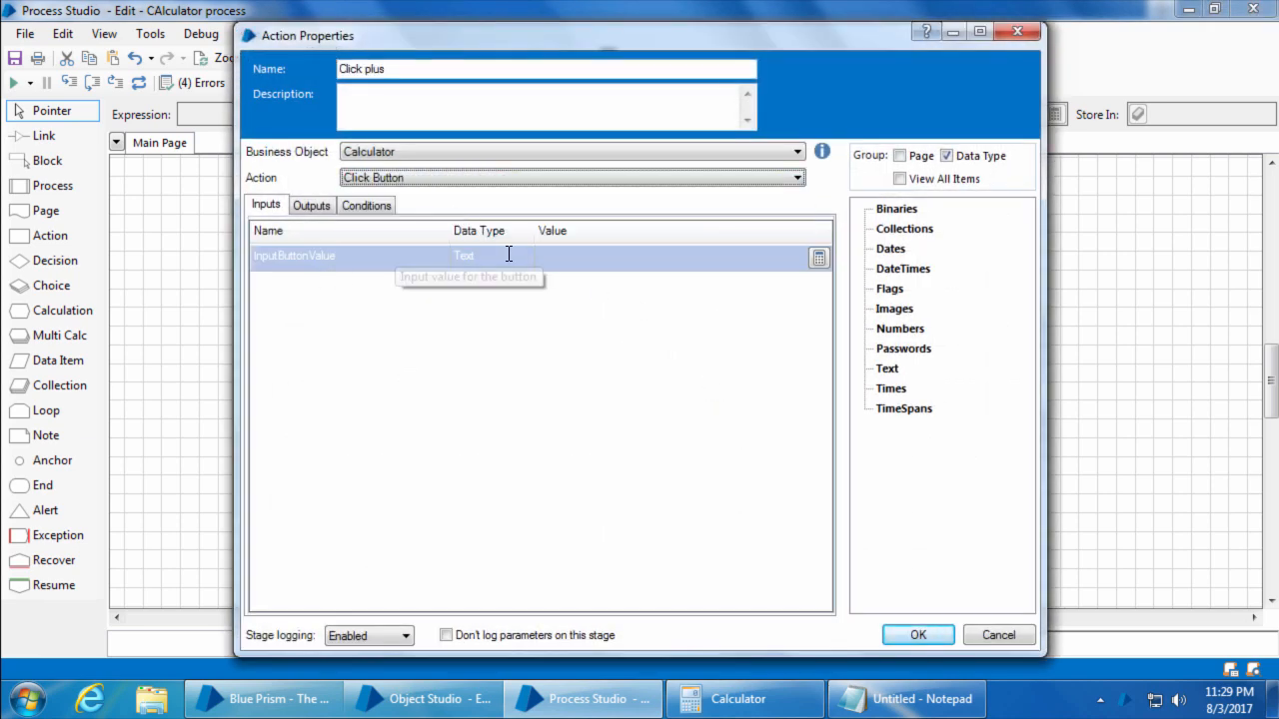
{"action": "left_click", "coordinate": [583, 257]}
{"action": "type", "text": "\"+\""}
{"action": "left_click", "coordinate": [918, 635]}
- Set Click 2 to the Click Button action with value "2"
{"action": "double_click", "coordinate": [703, 420]}
{"action": "left_click", "coordinate": [569, 178]}
{"action": "left_click", "coordinate": [419, 195]}
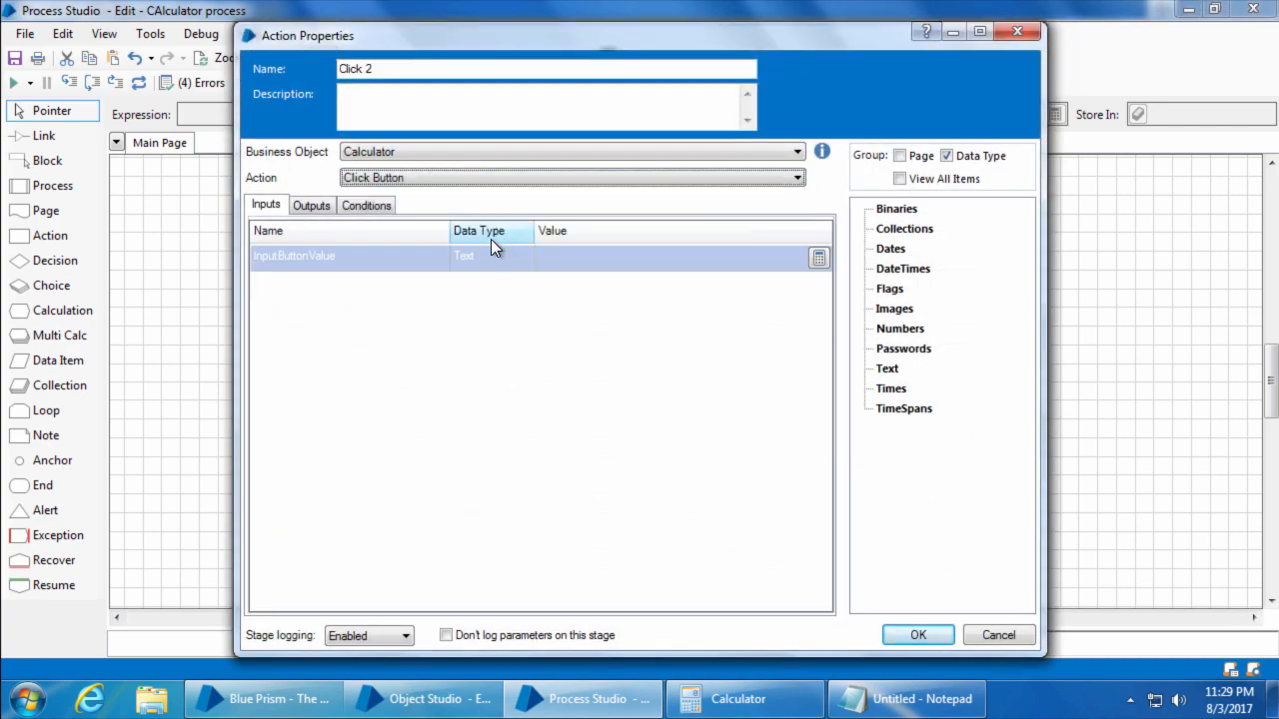
{"action": "left_click", "coordinate": [606, 262]}
{"action": "type", "text": "\"2\""}
{"action": "left_click", "coordinate": [918, 636]}
- Set Click equals to the Click Button action with value "="
{"action": "double_click", "coordinate": [702, 467]}
{"action": "left_click", "coordinate": [569, 178]}
{"action": "left_click", "coordinate": [419, 194]}
{"action": "left_click", "coordinate": [606, 258]}
{"action": "type", "text": "\"=\""}
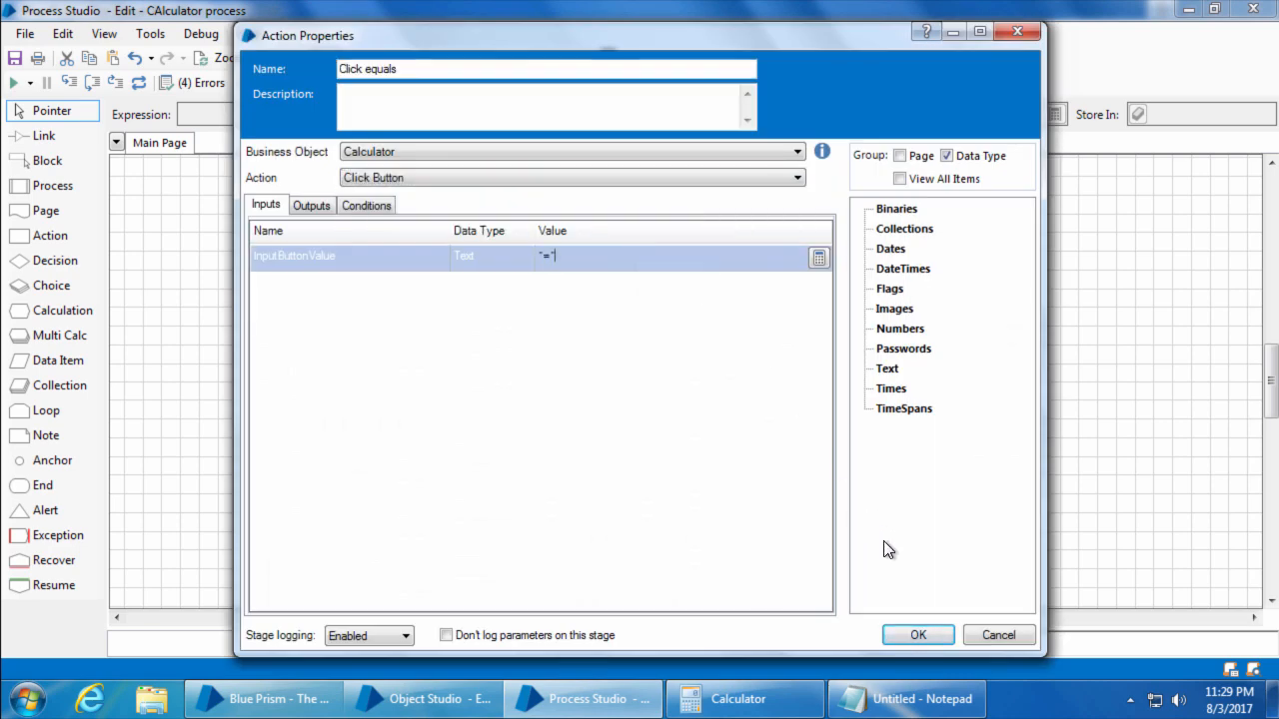
- Confirm Click equals, close the old Calculator window, then reset and run the process
{"action": "left_click", "coordinate": [918, 635]}
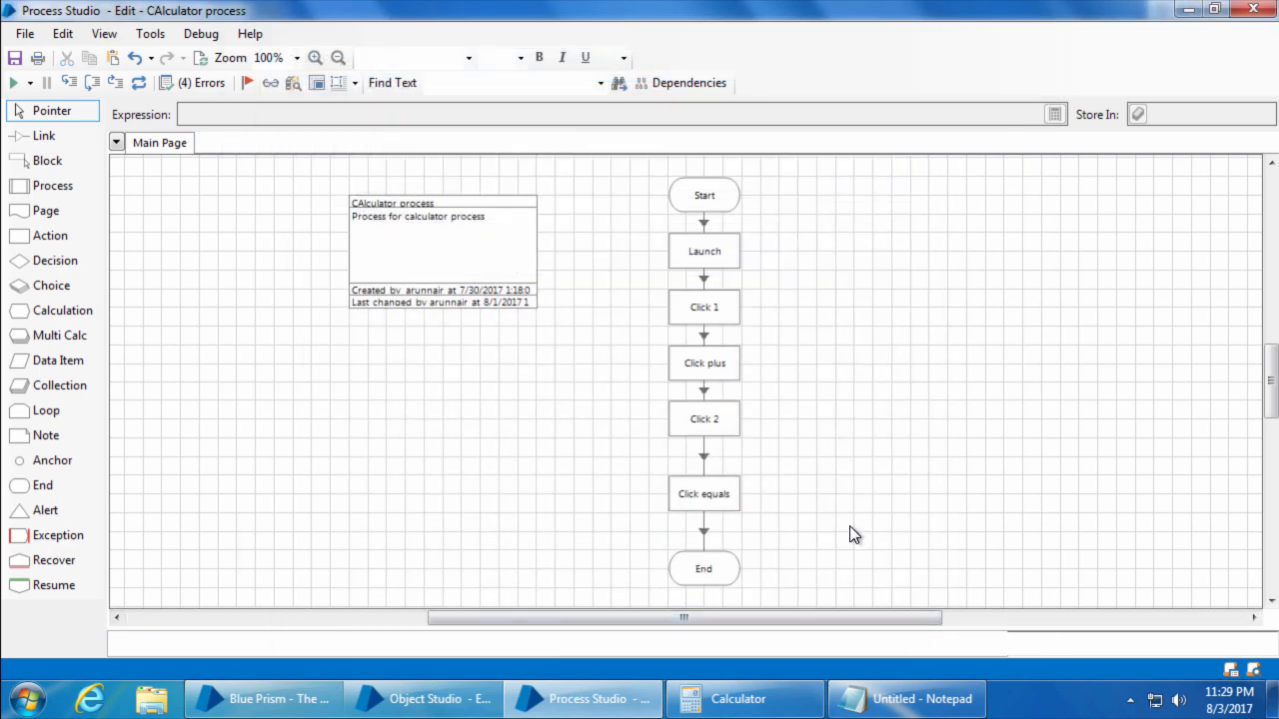
{"action": "right_click", "coordinate": [739, 698]}
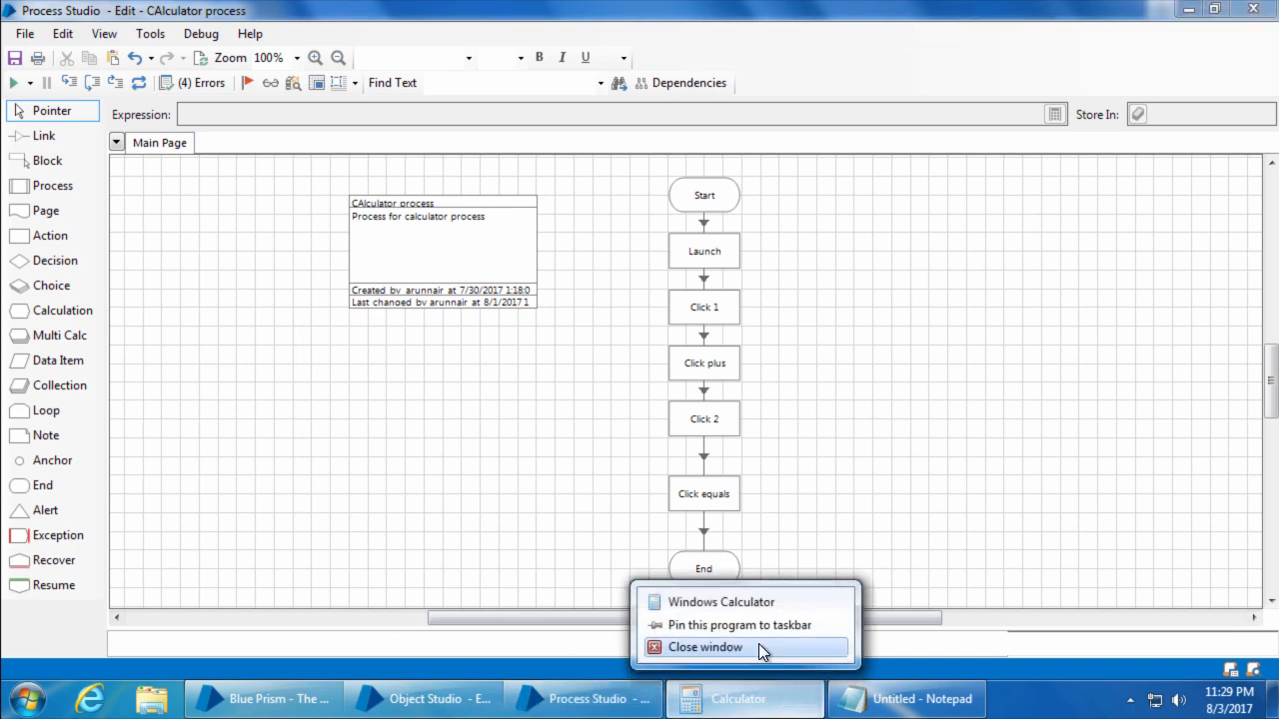
{"action": "left_click", "coordinate": [705, 647]}
{"action": "left_click", "coordinate": [140, 84]}
{"action": "left_click", "coordinate": [16, 83]}
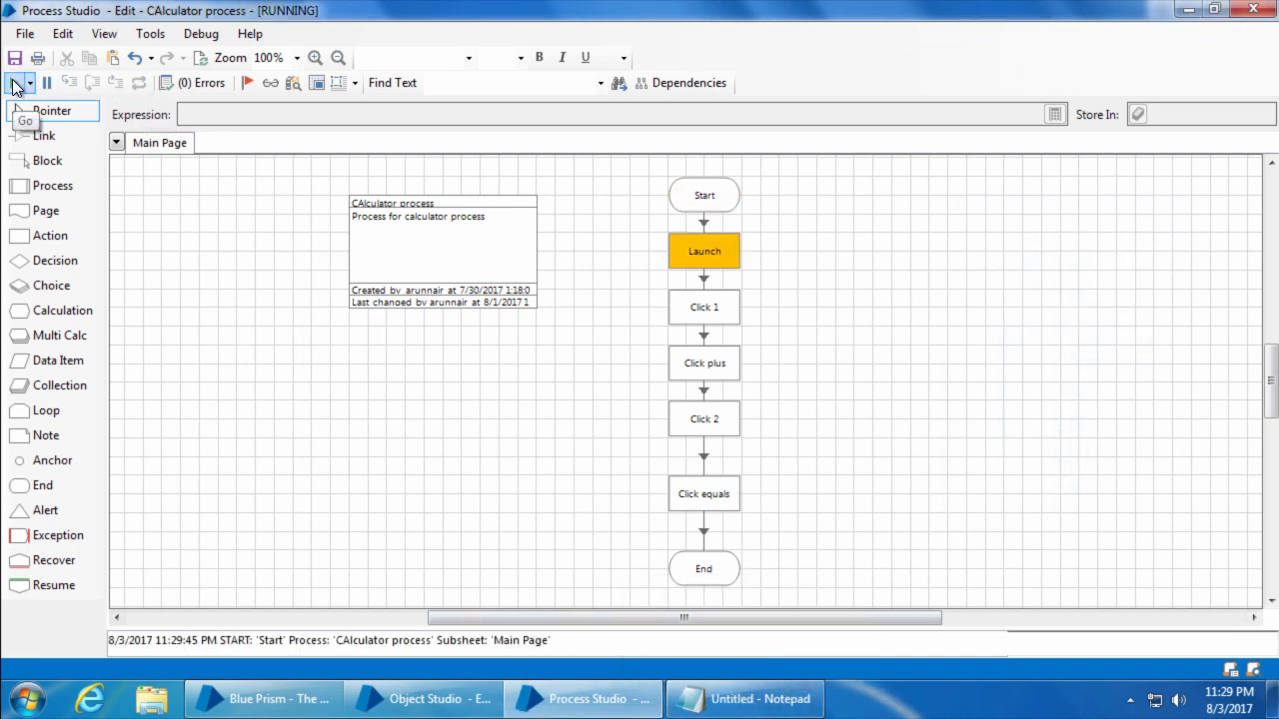